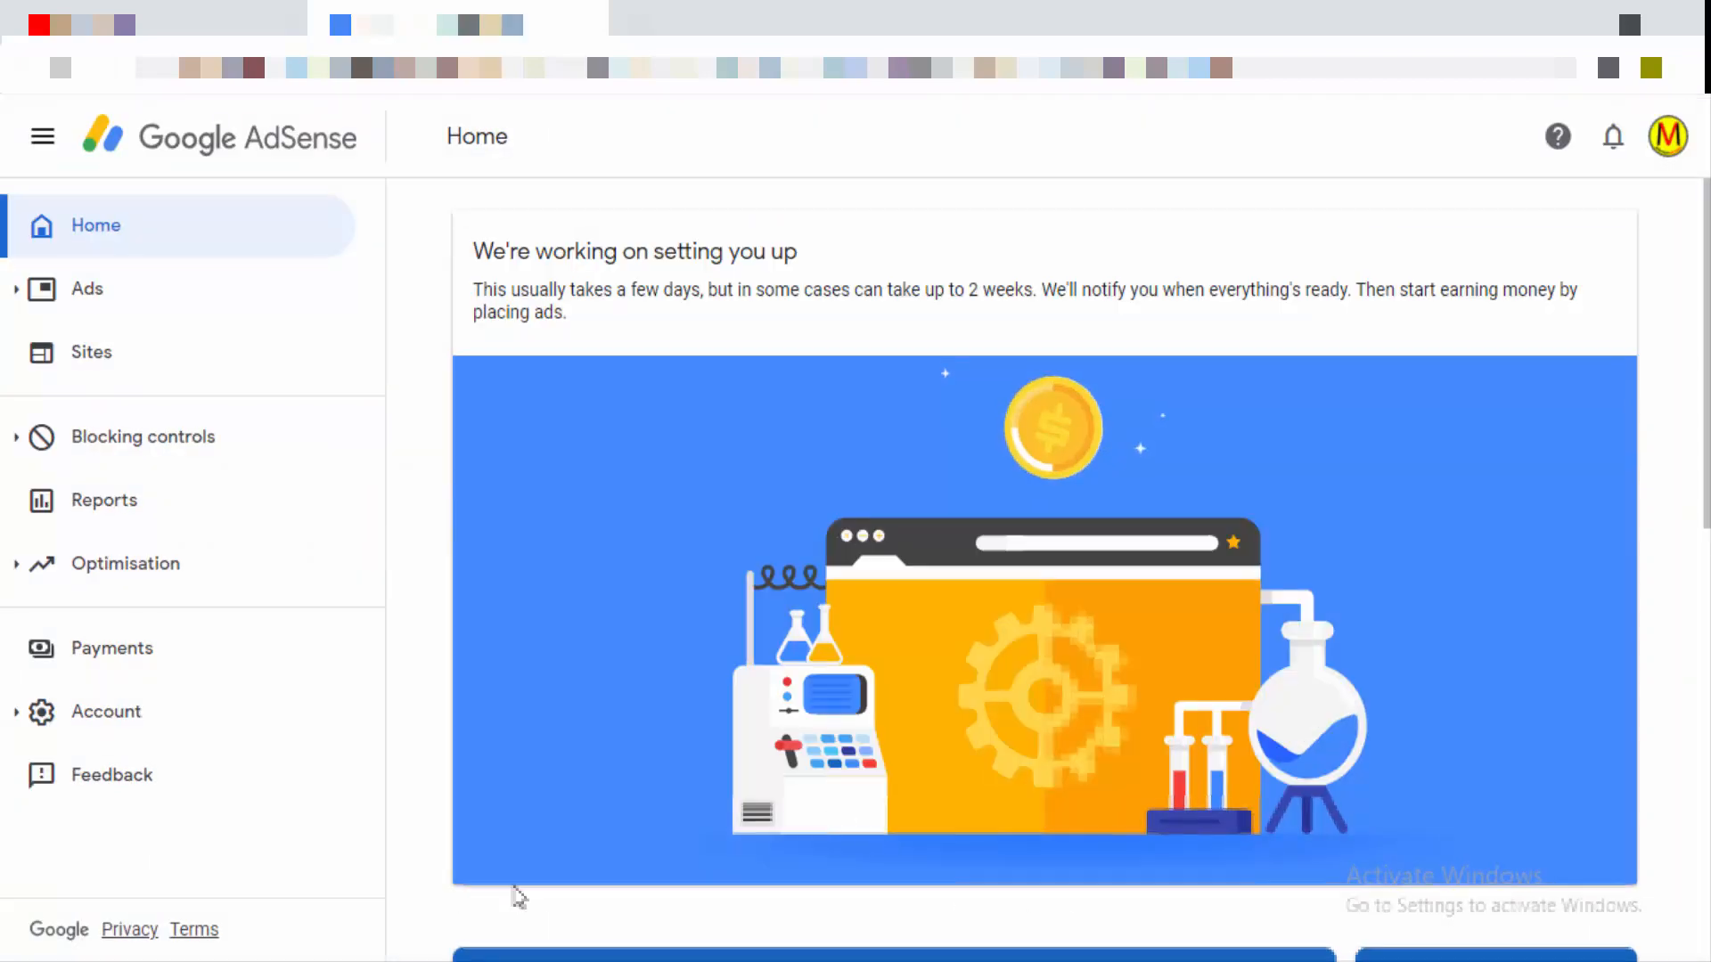
Step: Page through the three Home page account notices, then scroll down to the Verify billing address to-do
scroll(489, 917, "down", 5)
scroll(1044, 570, "up", 5)
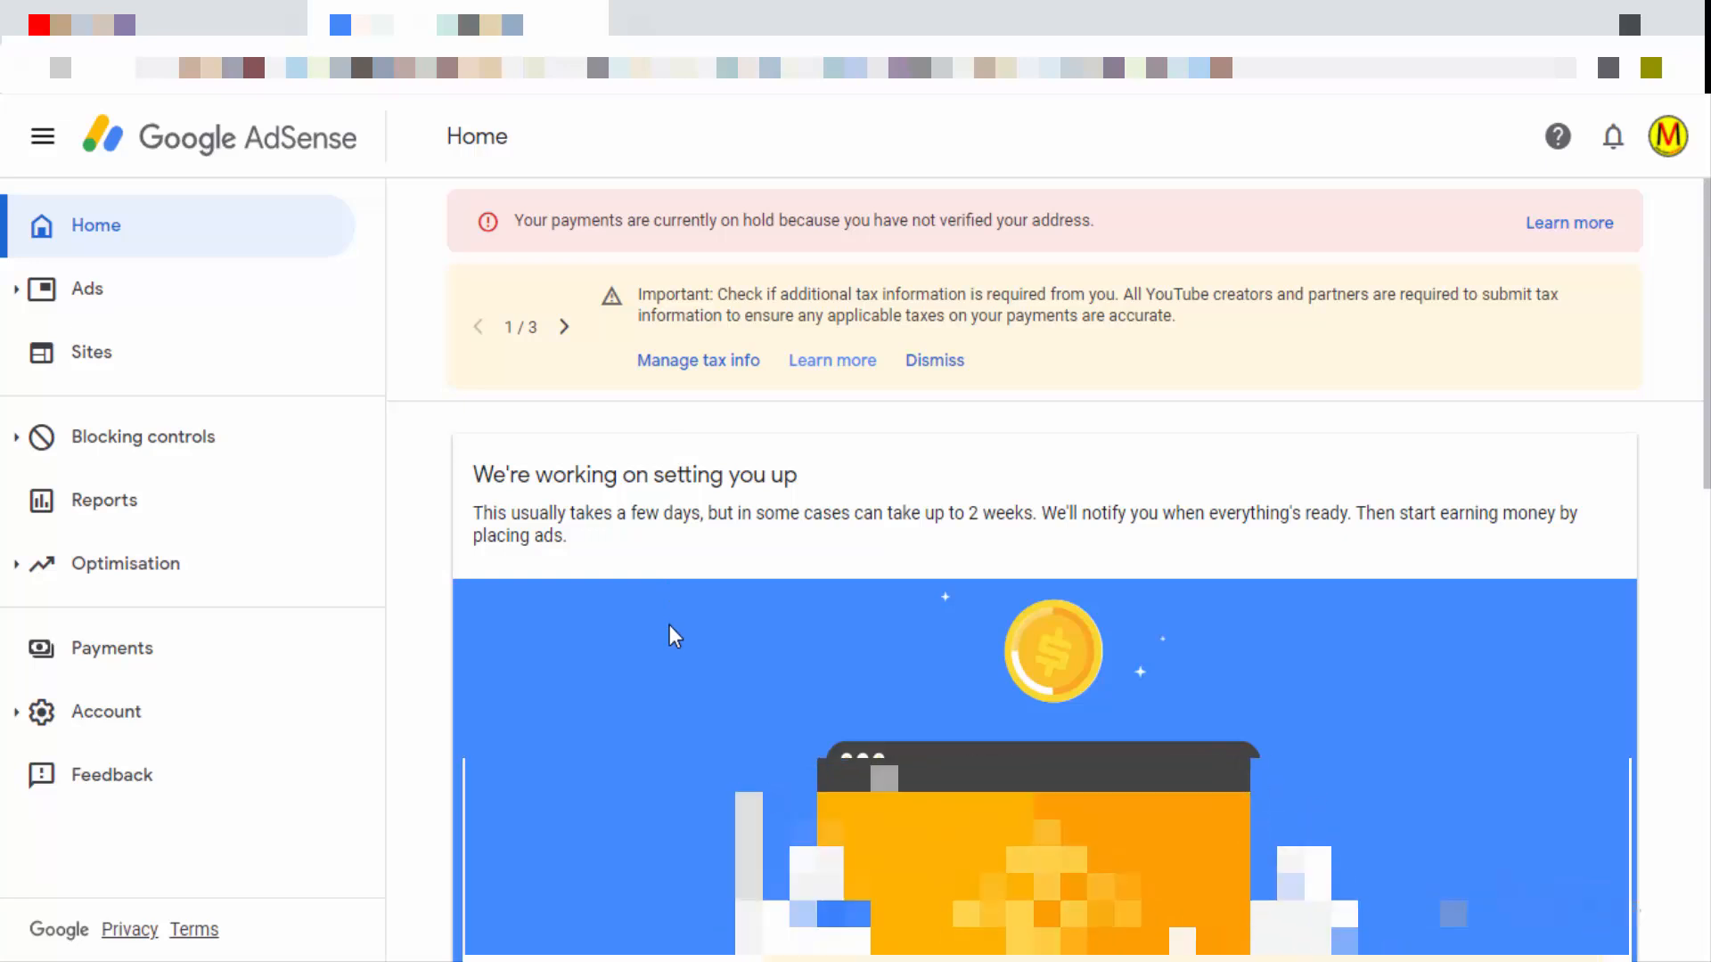
left_click(563, 327)
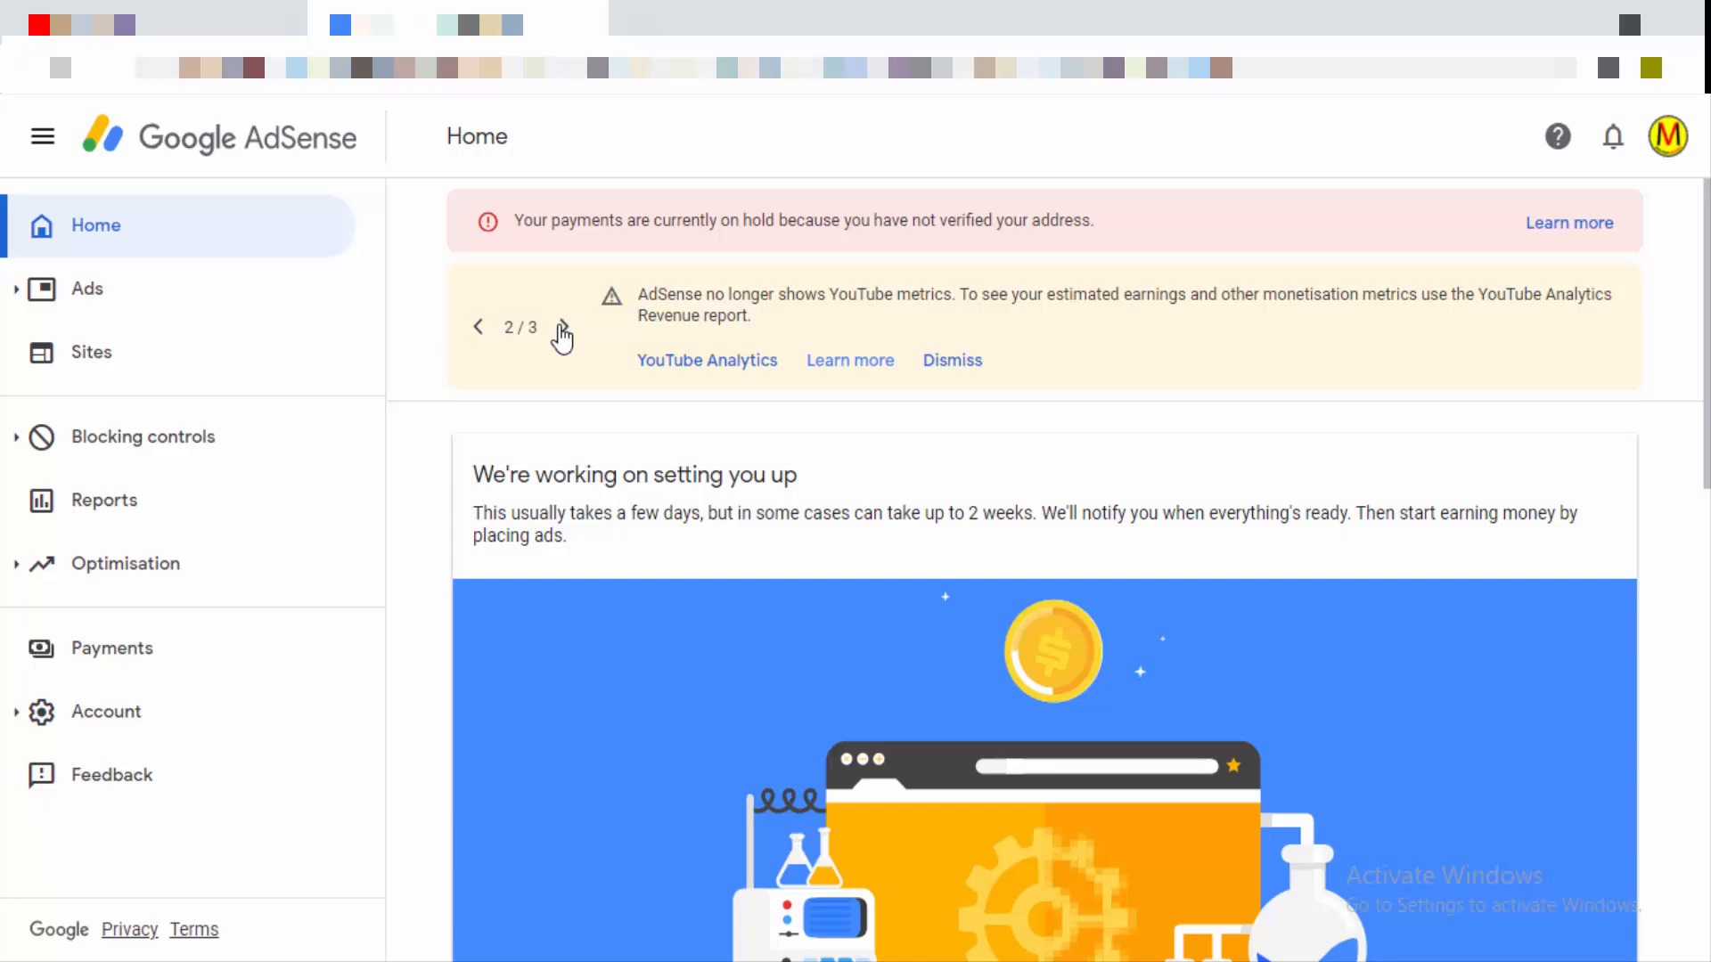
left_click(563, 327)
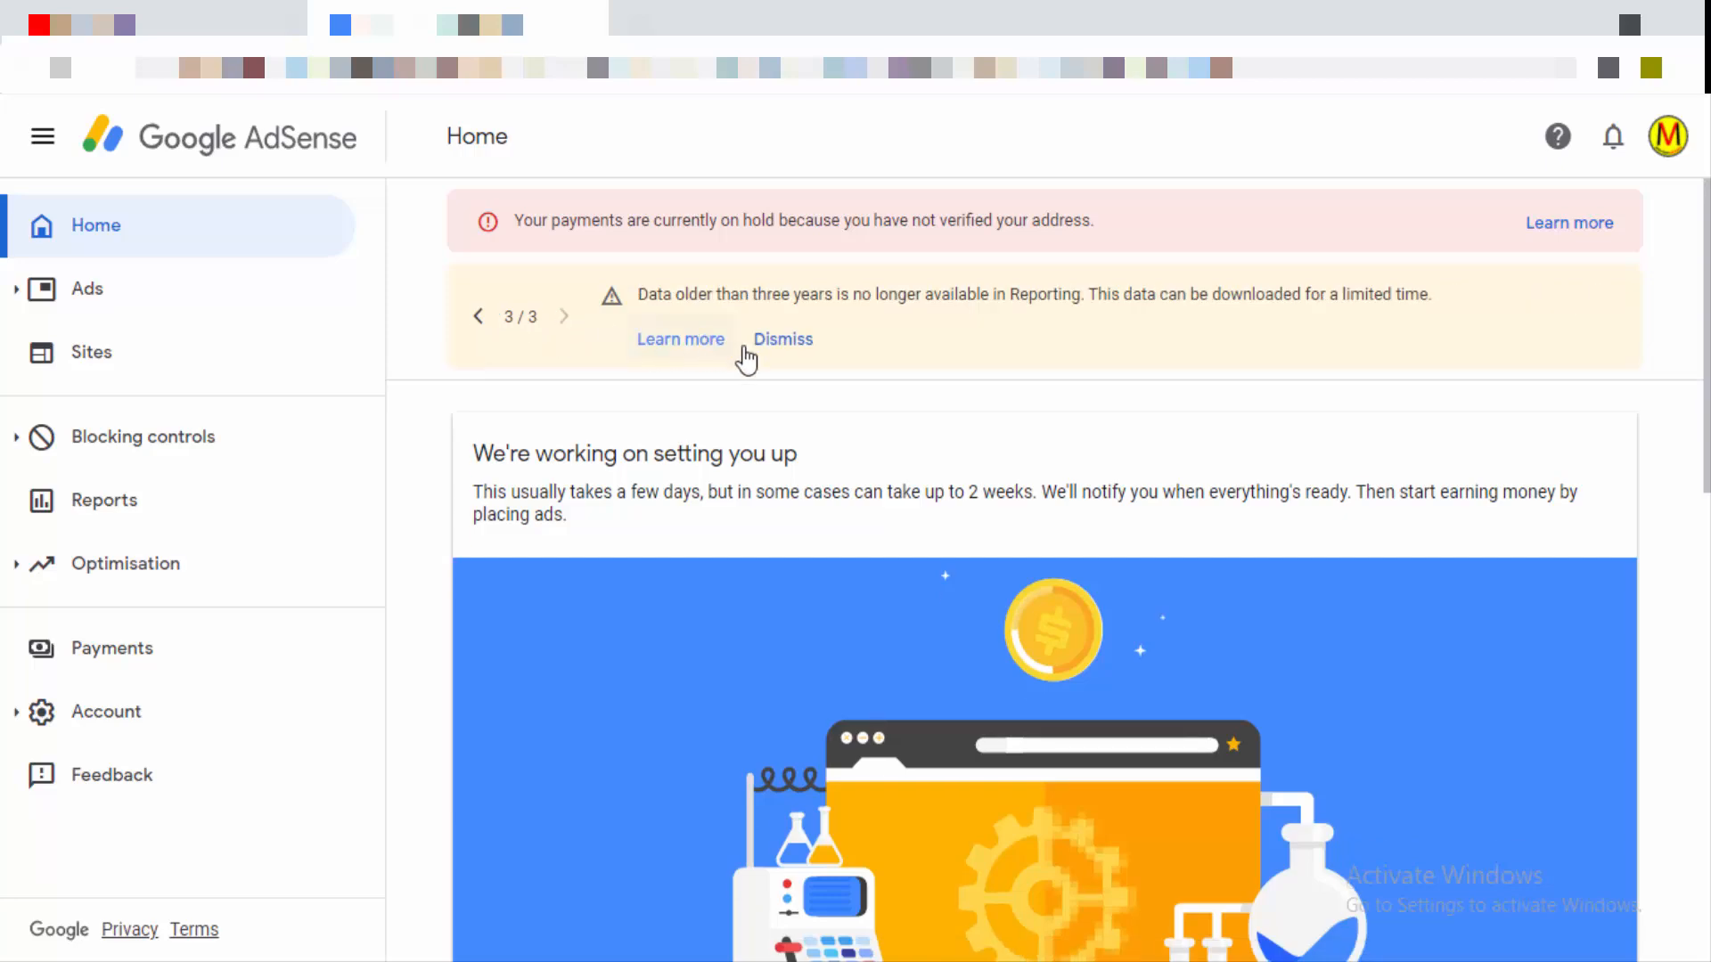
scroll(784, 472, "down", 7)
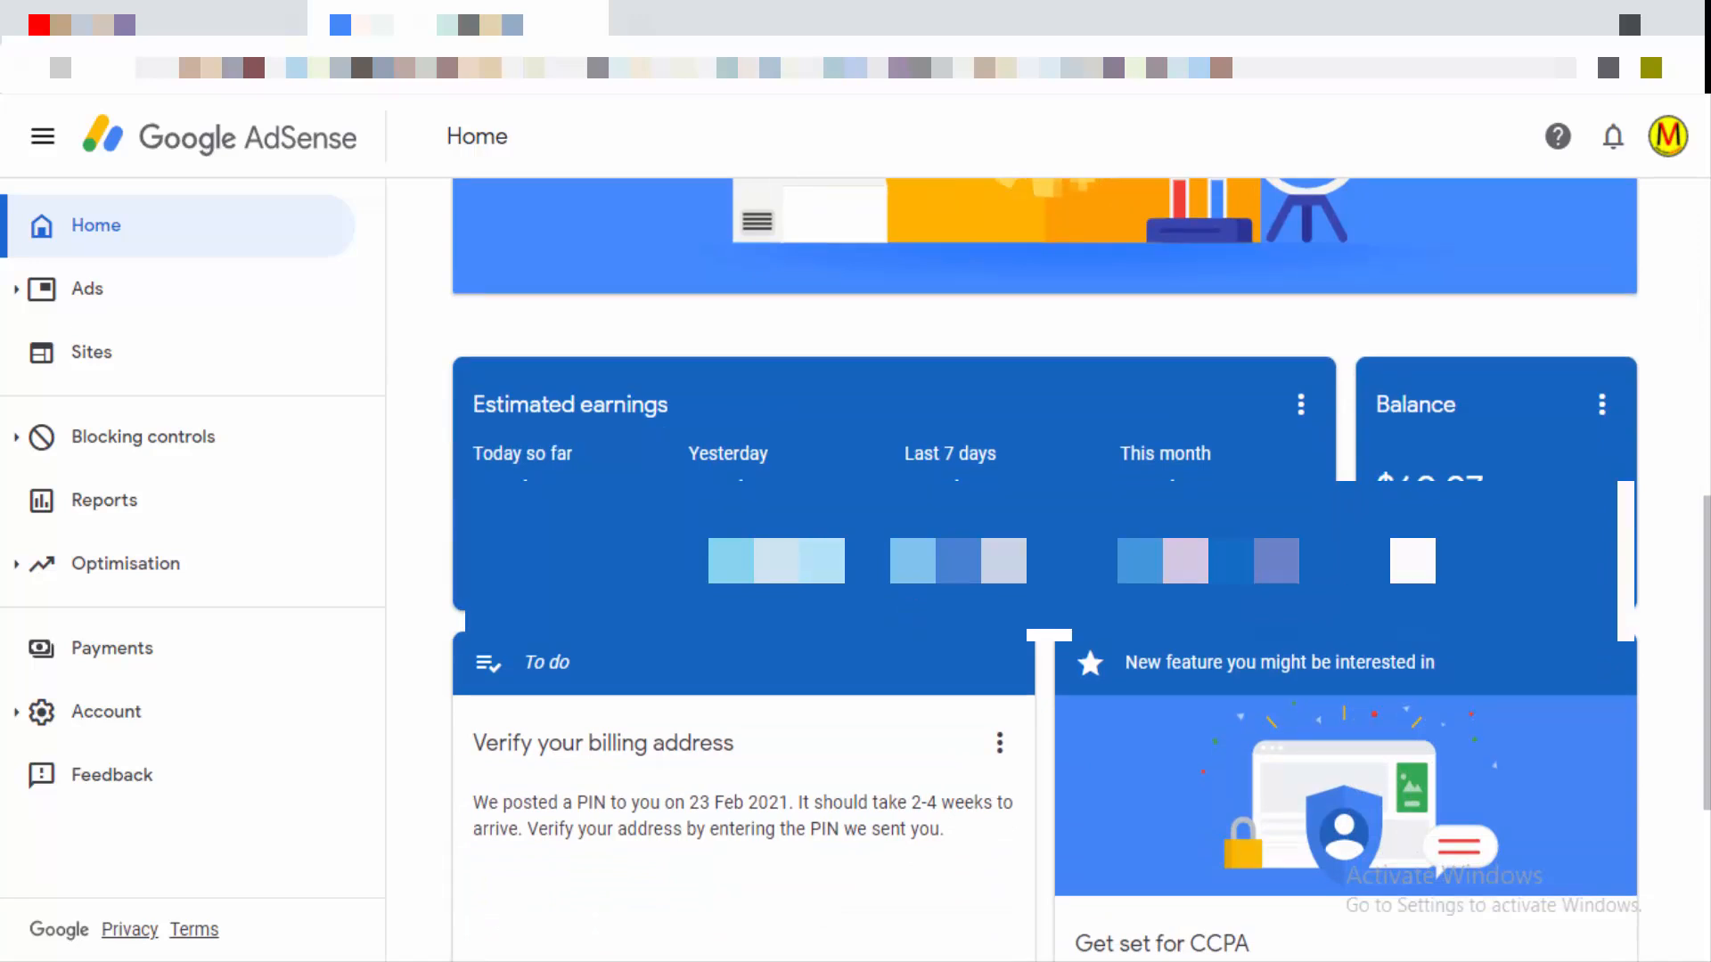
scroll(1204, 655, "down", 3)
scroll(1205, 655, "down", 2)
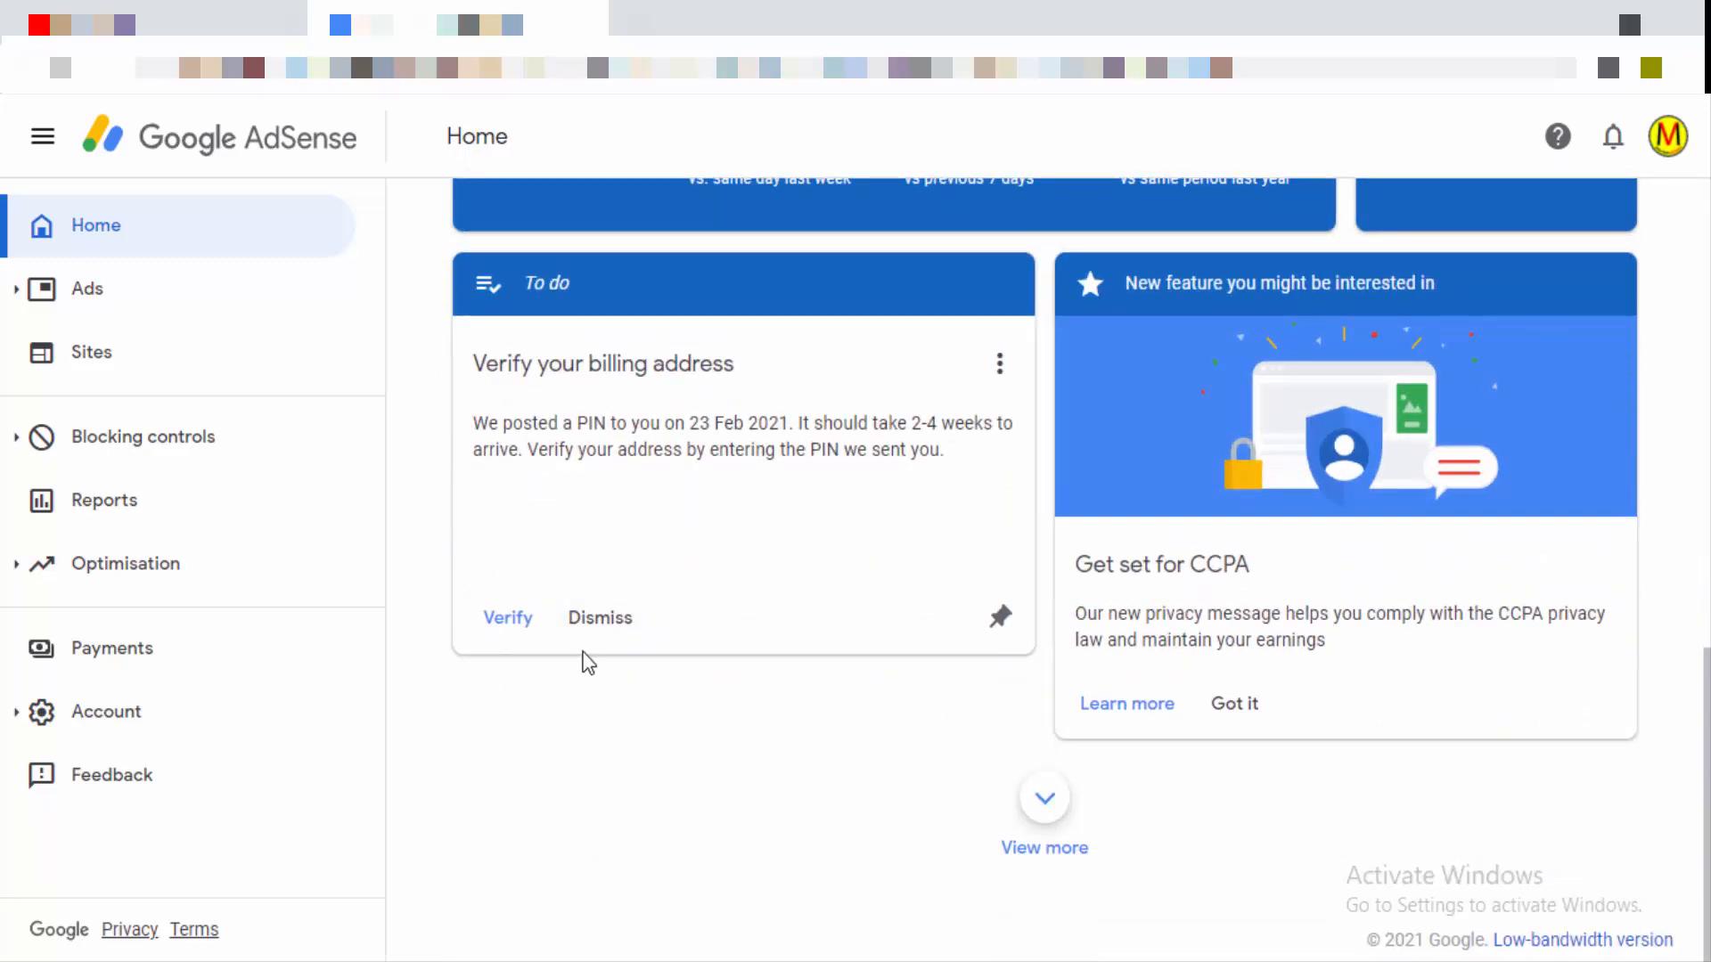
Step: Verify the billing address by submitting the mailed 6-digit PIN, then open the CCPA Learn more page
left_click(505, 621)
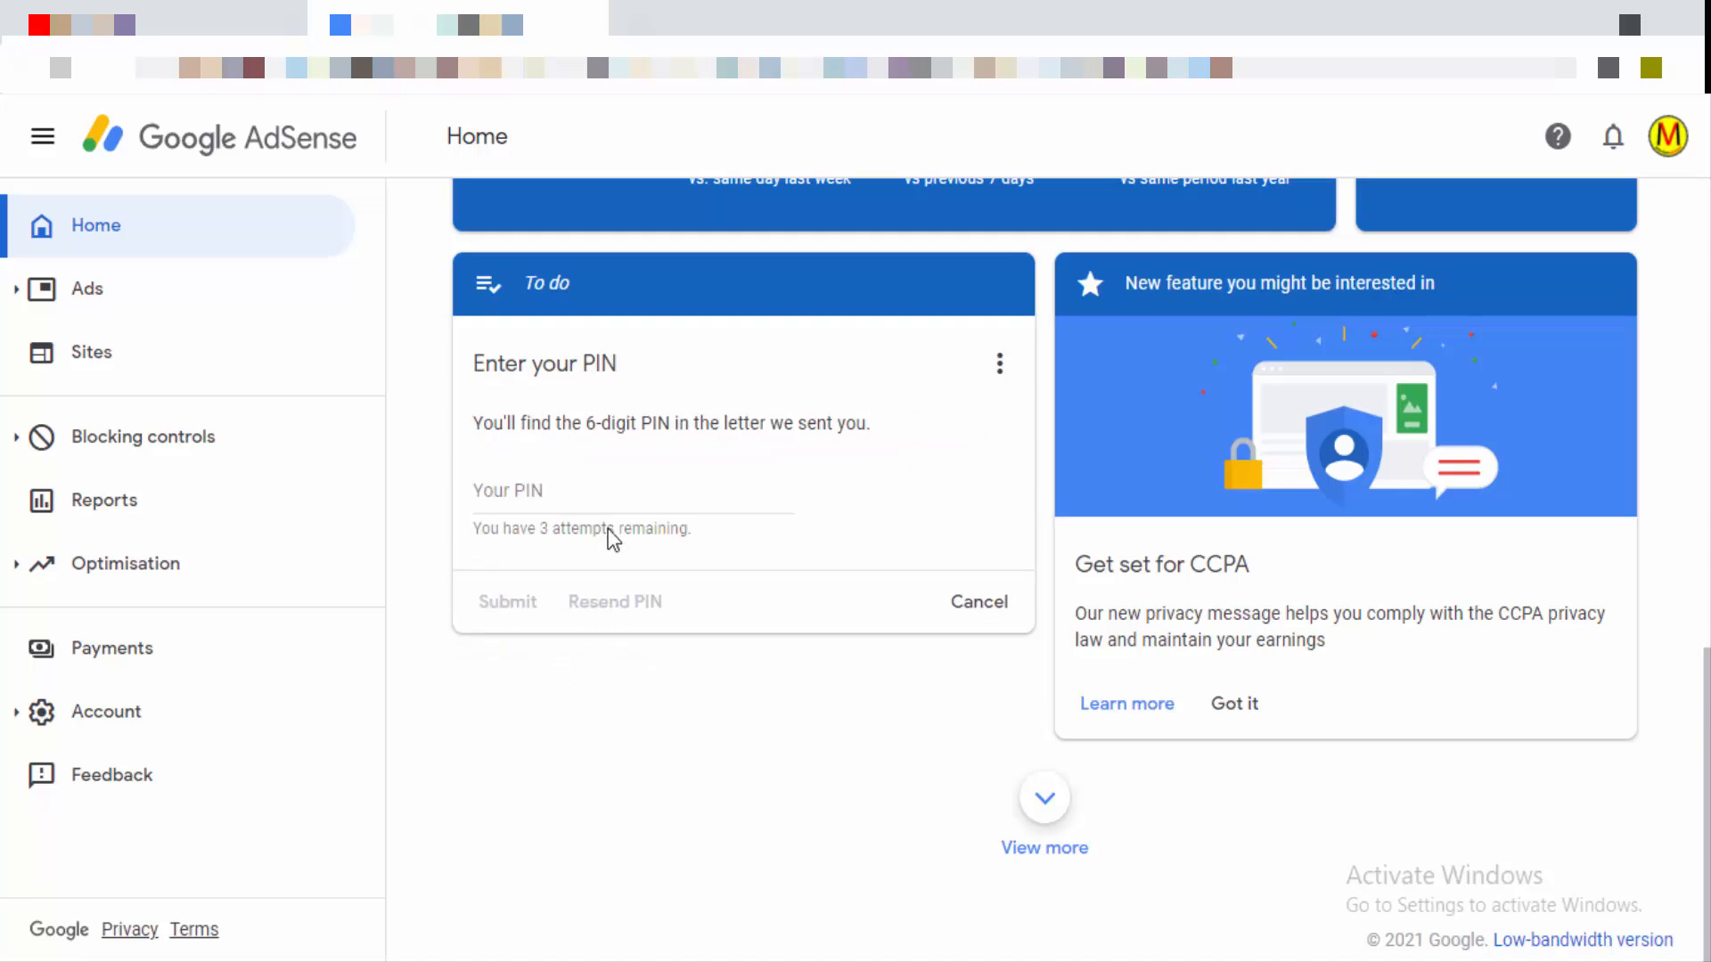
left_click(533, 489)
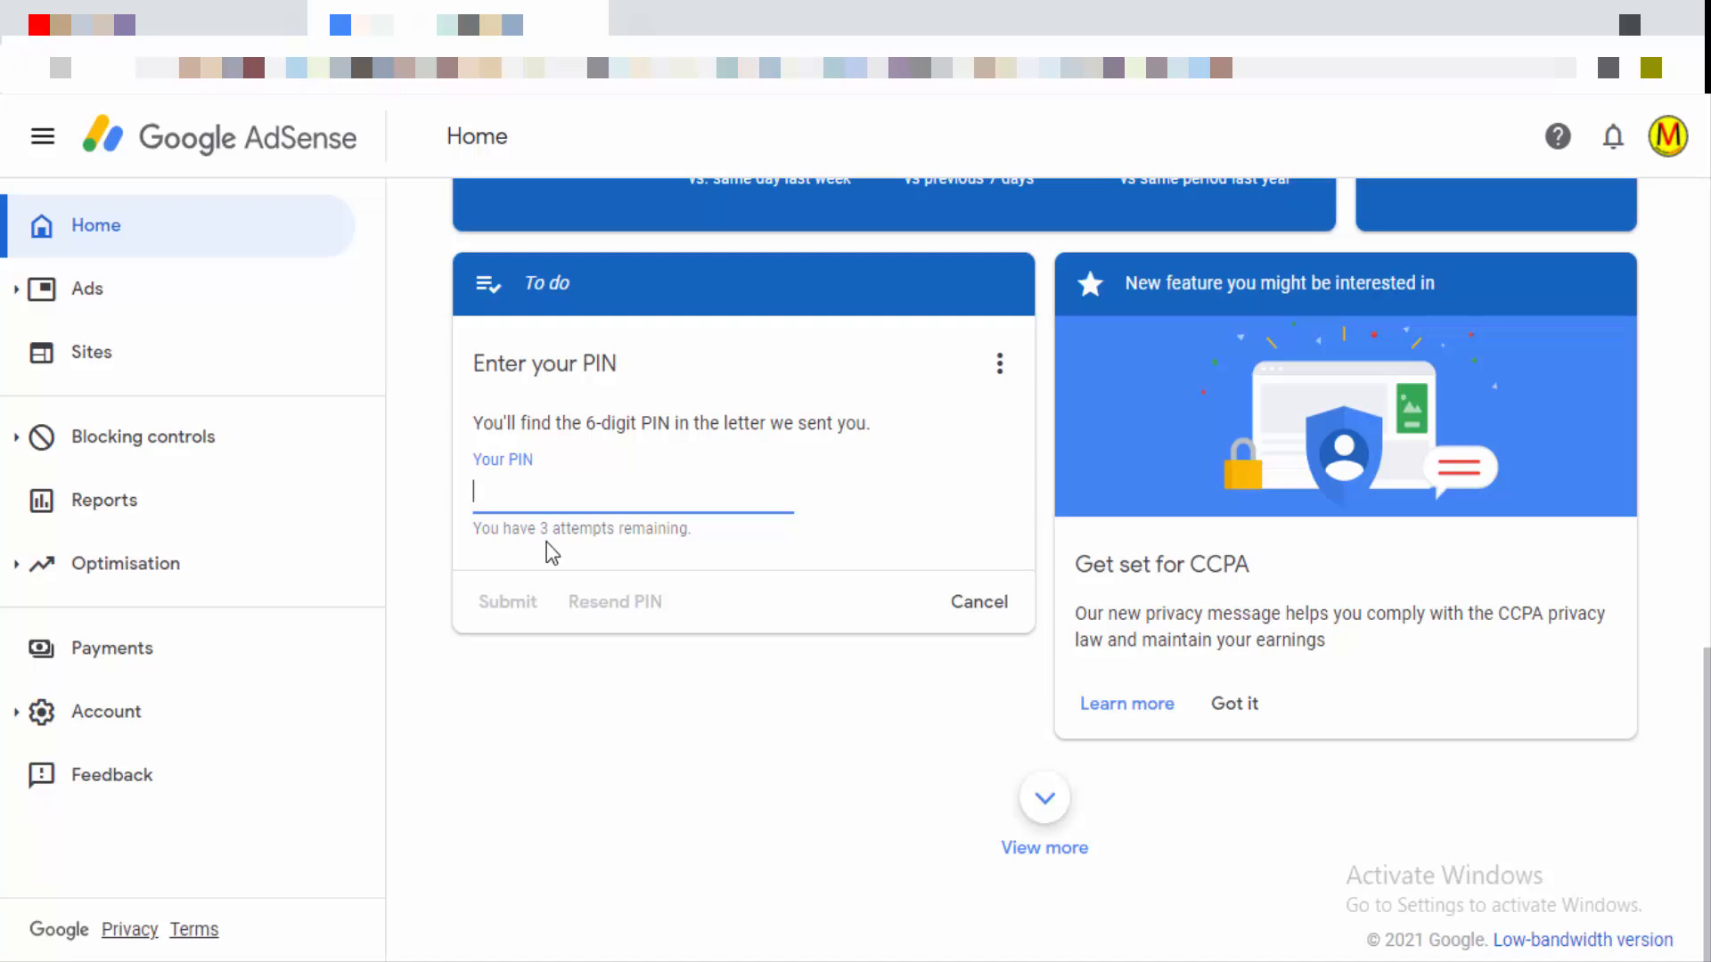
type("1")
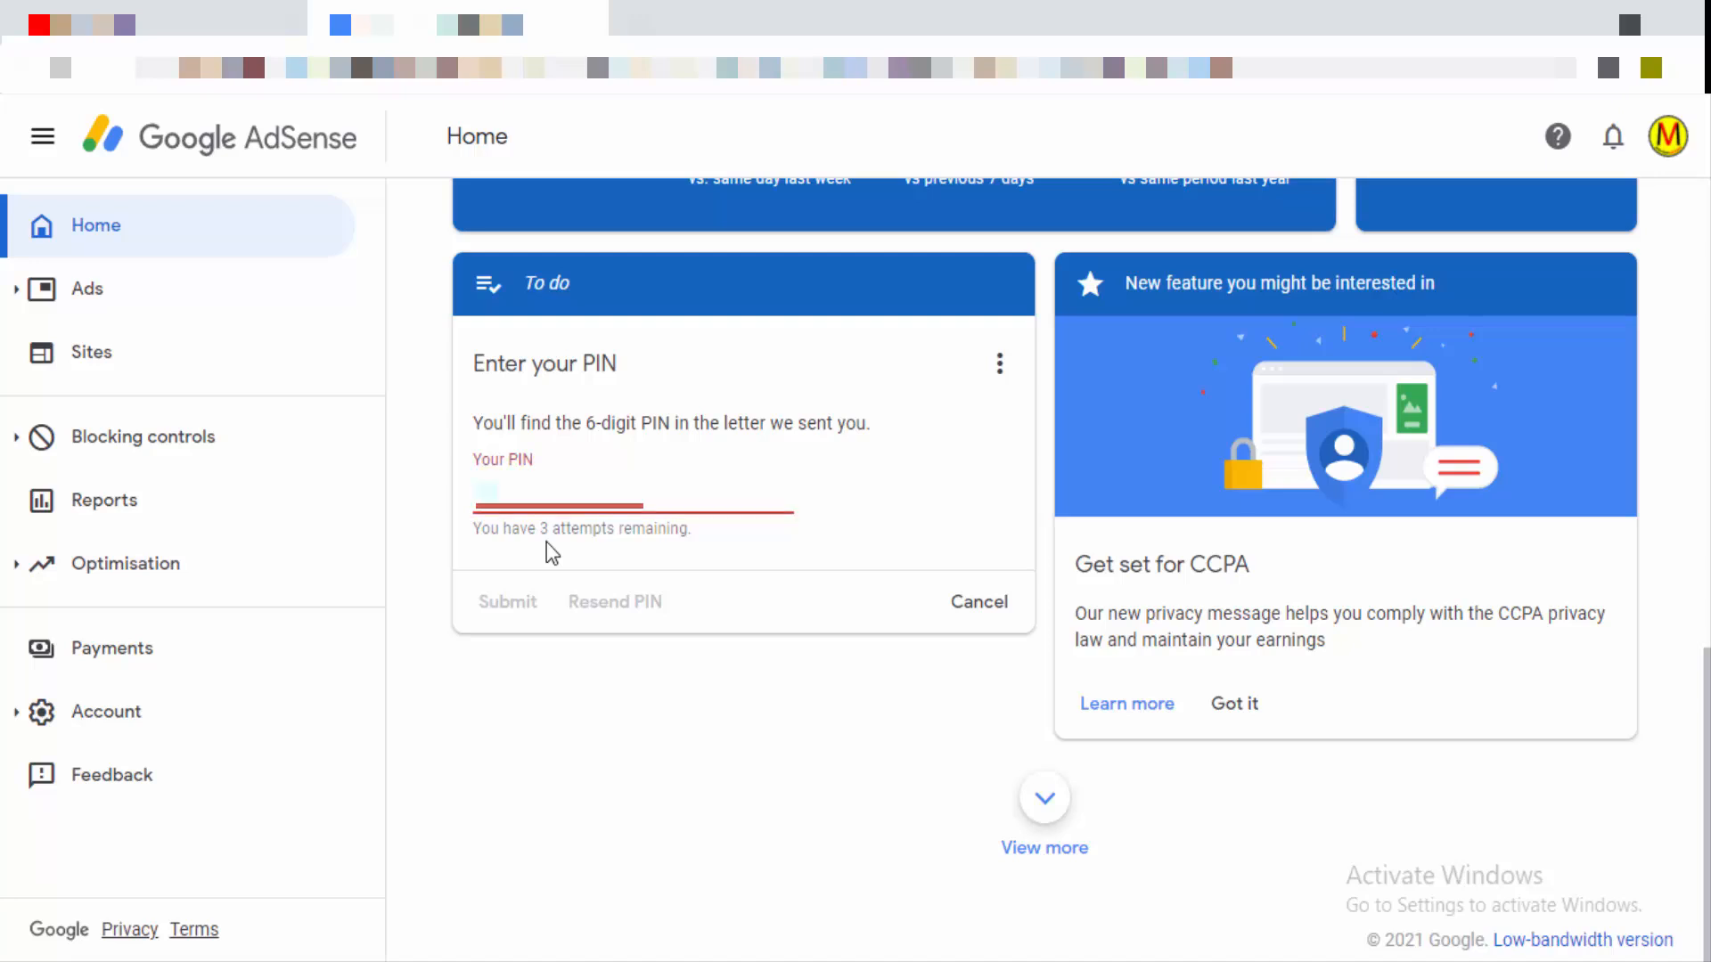
type("2•")
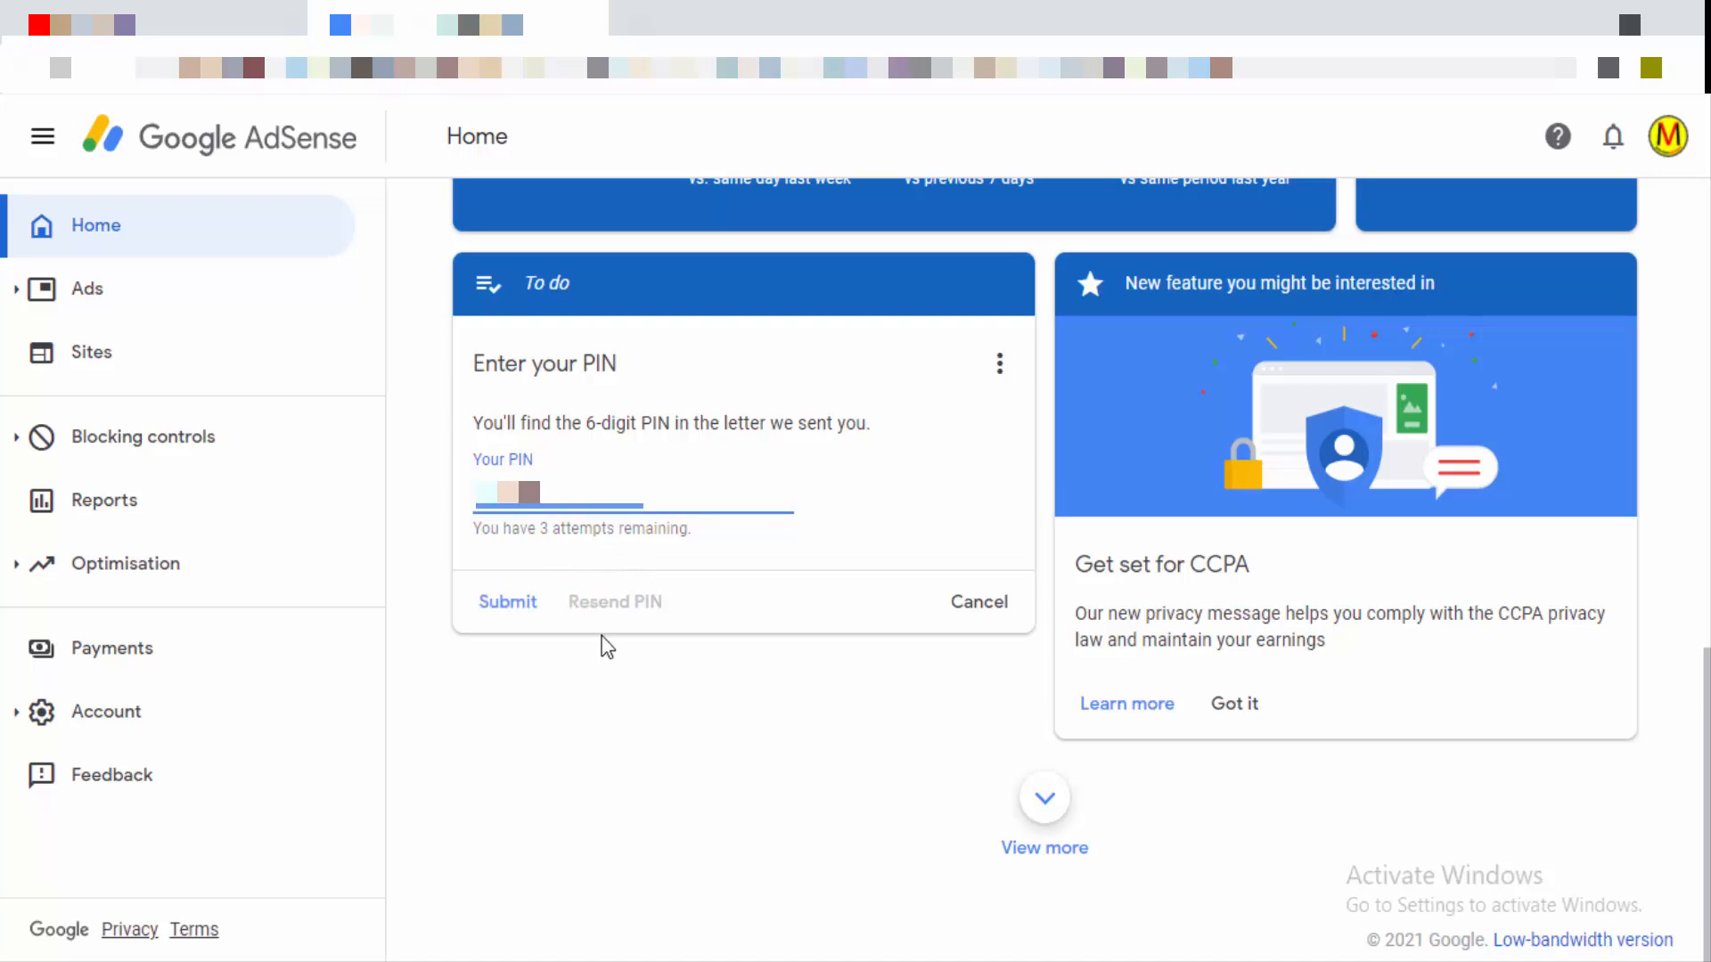
mouse_move(613, 607)
left_click(507, 615)
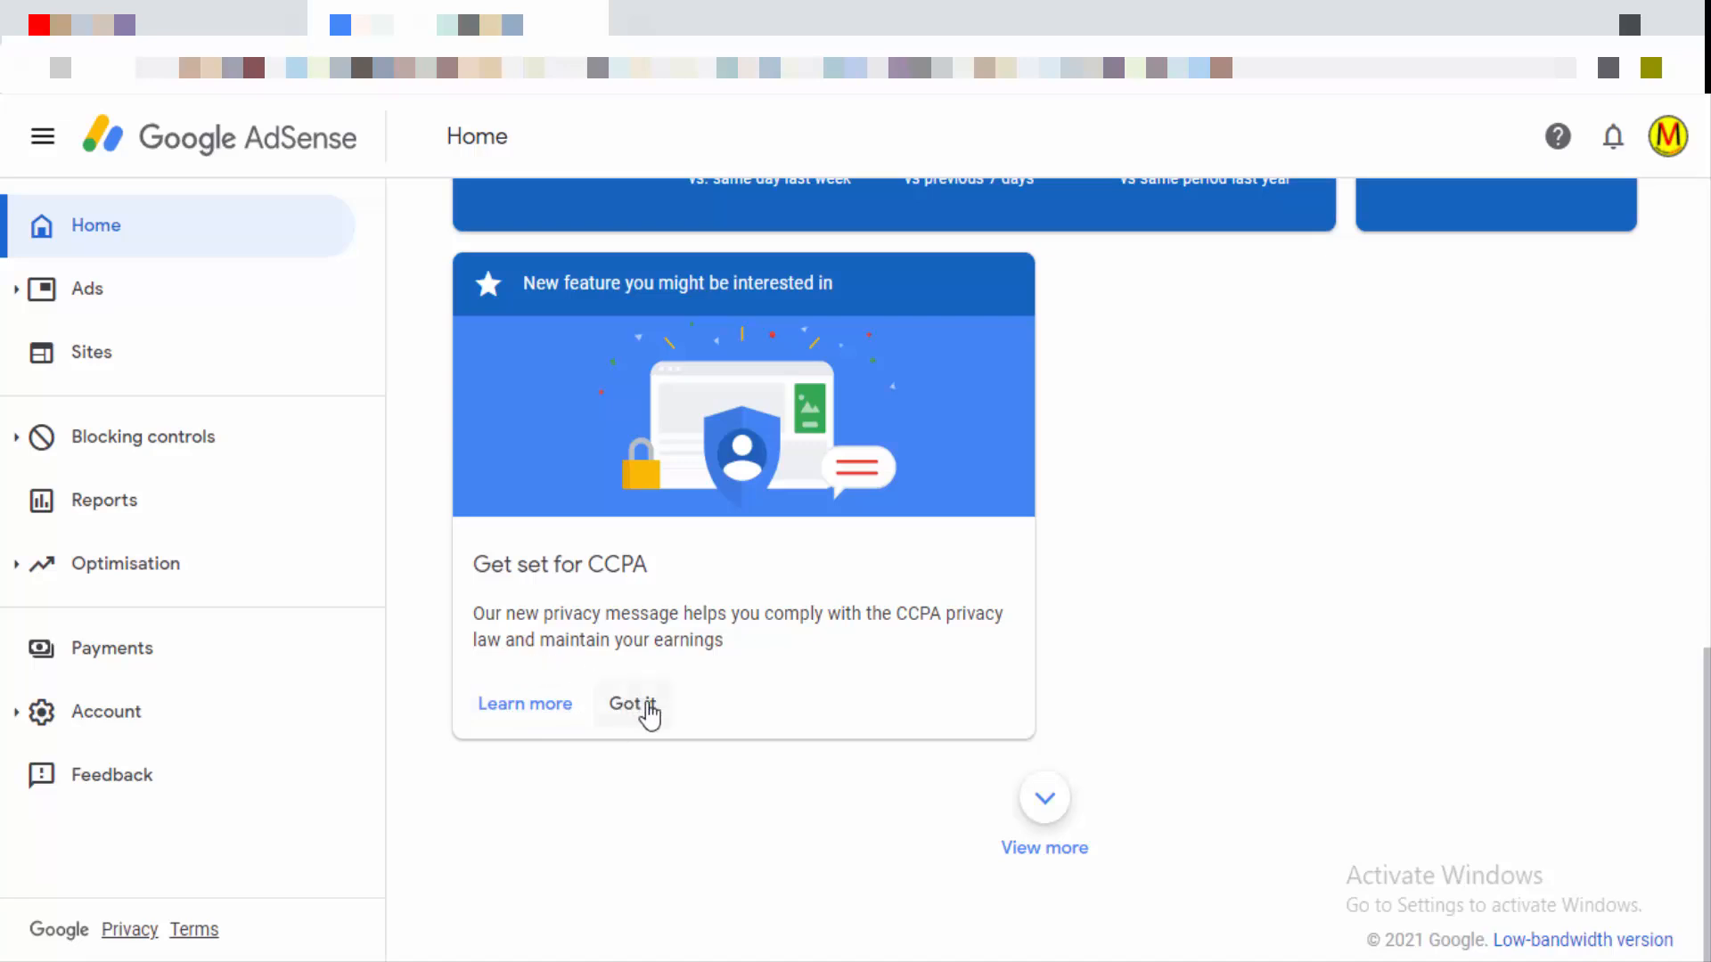
left_click(548, 704)
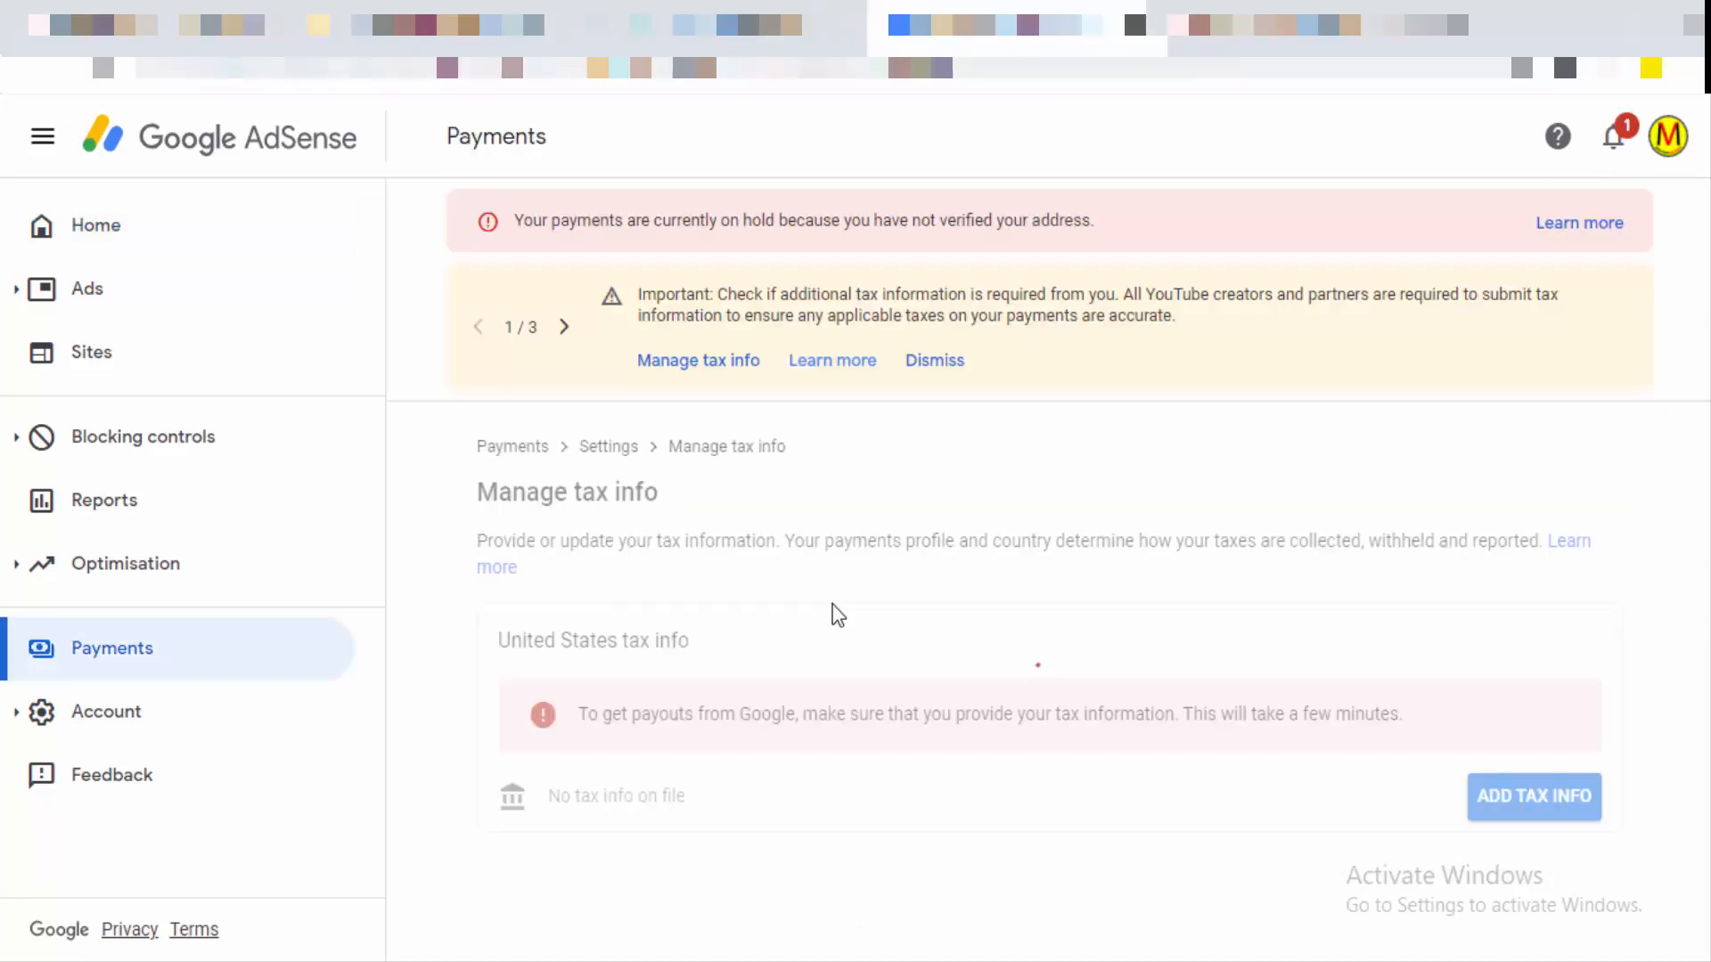
Step: Answer the US tax questions as an Individual who is not a US citizen or resident, and pick W-8BEN
left_click(833, 611)
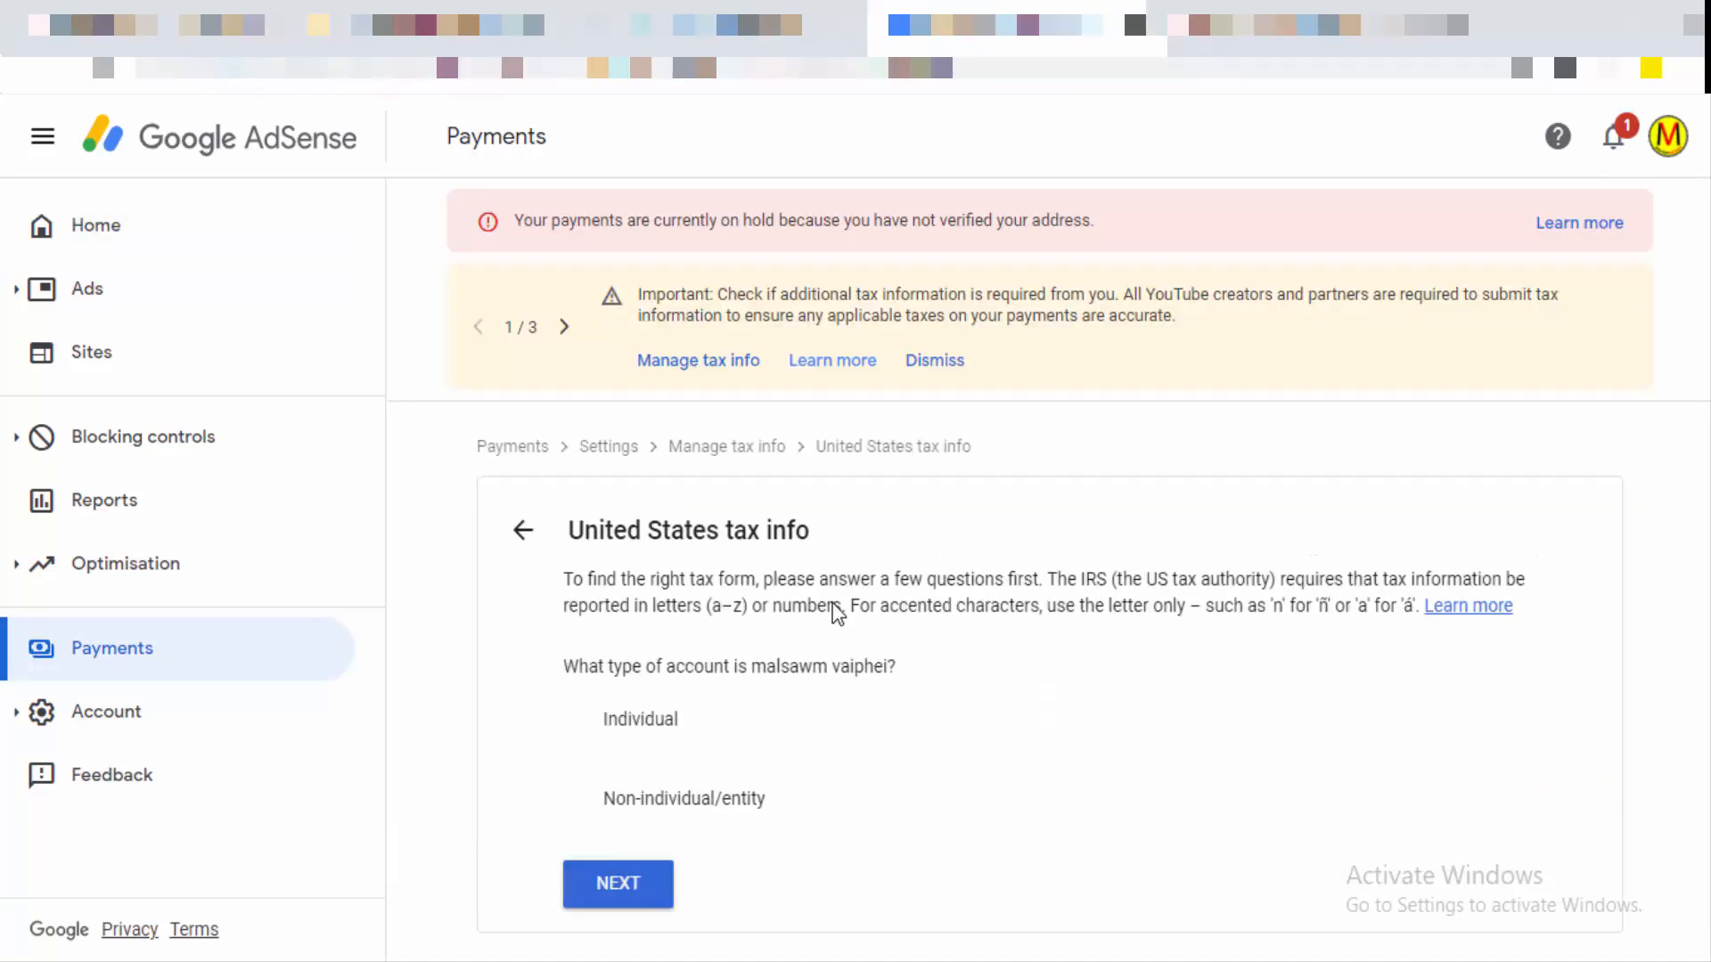
left_click(580, 729)
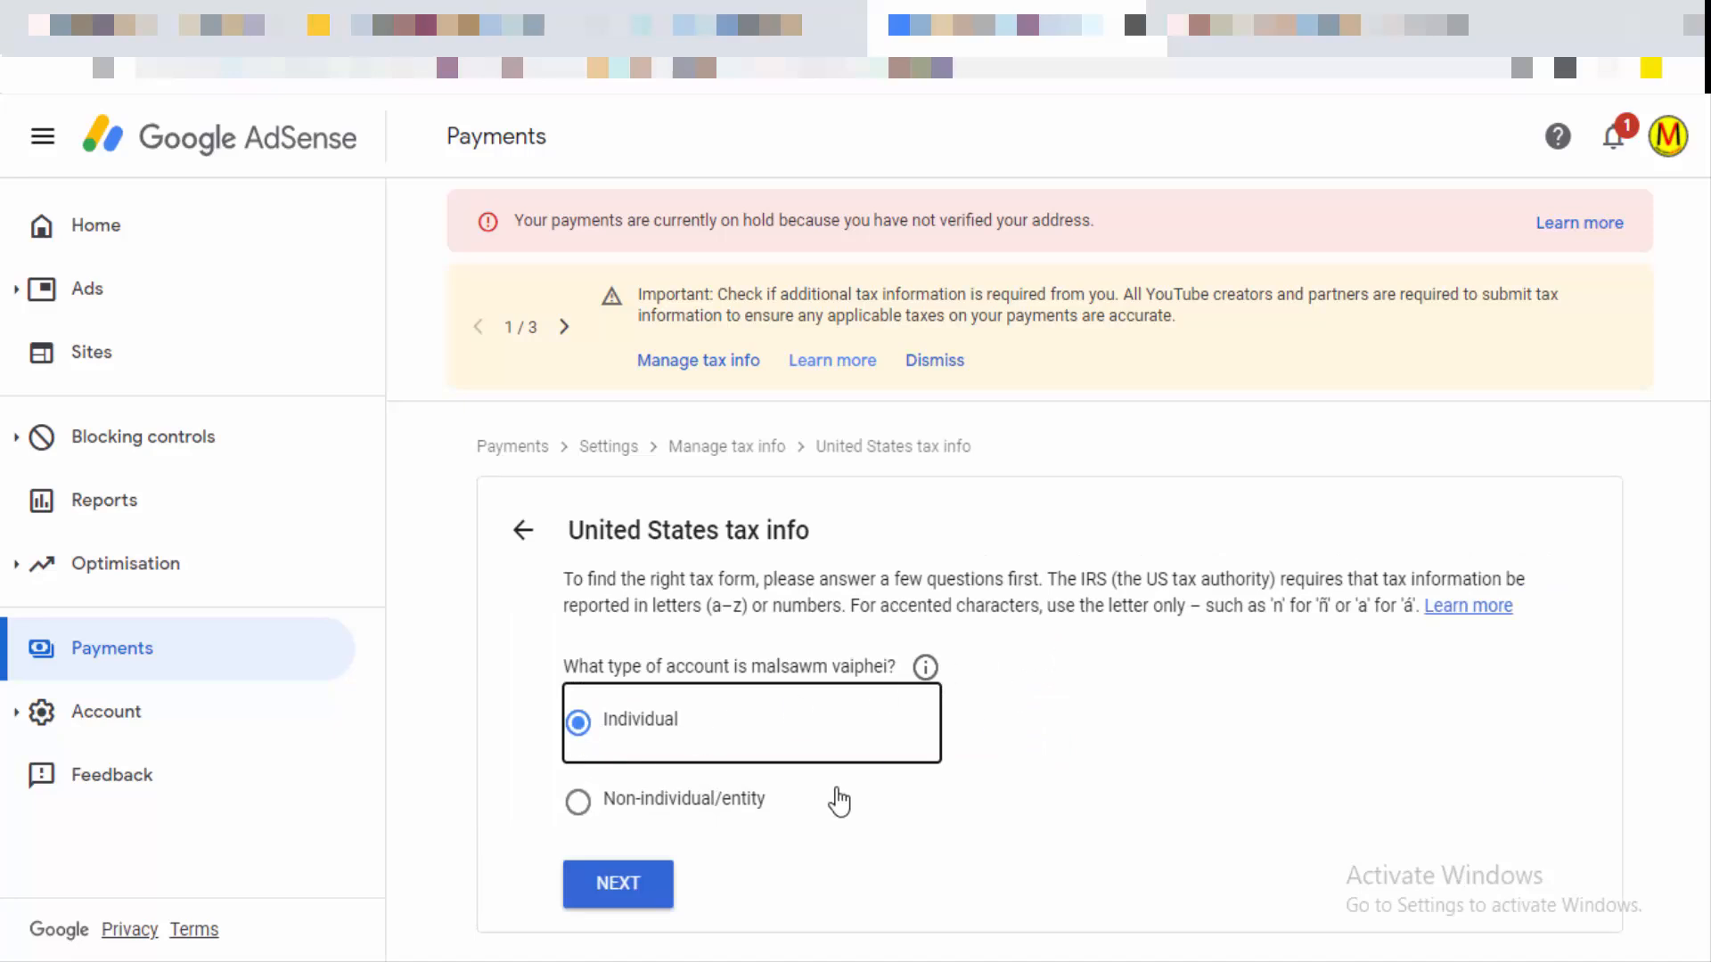
left_click(657, 889)
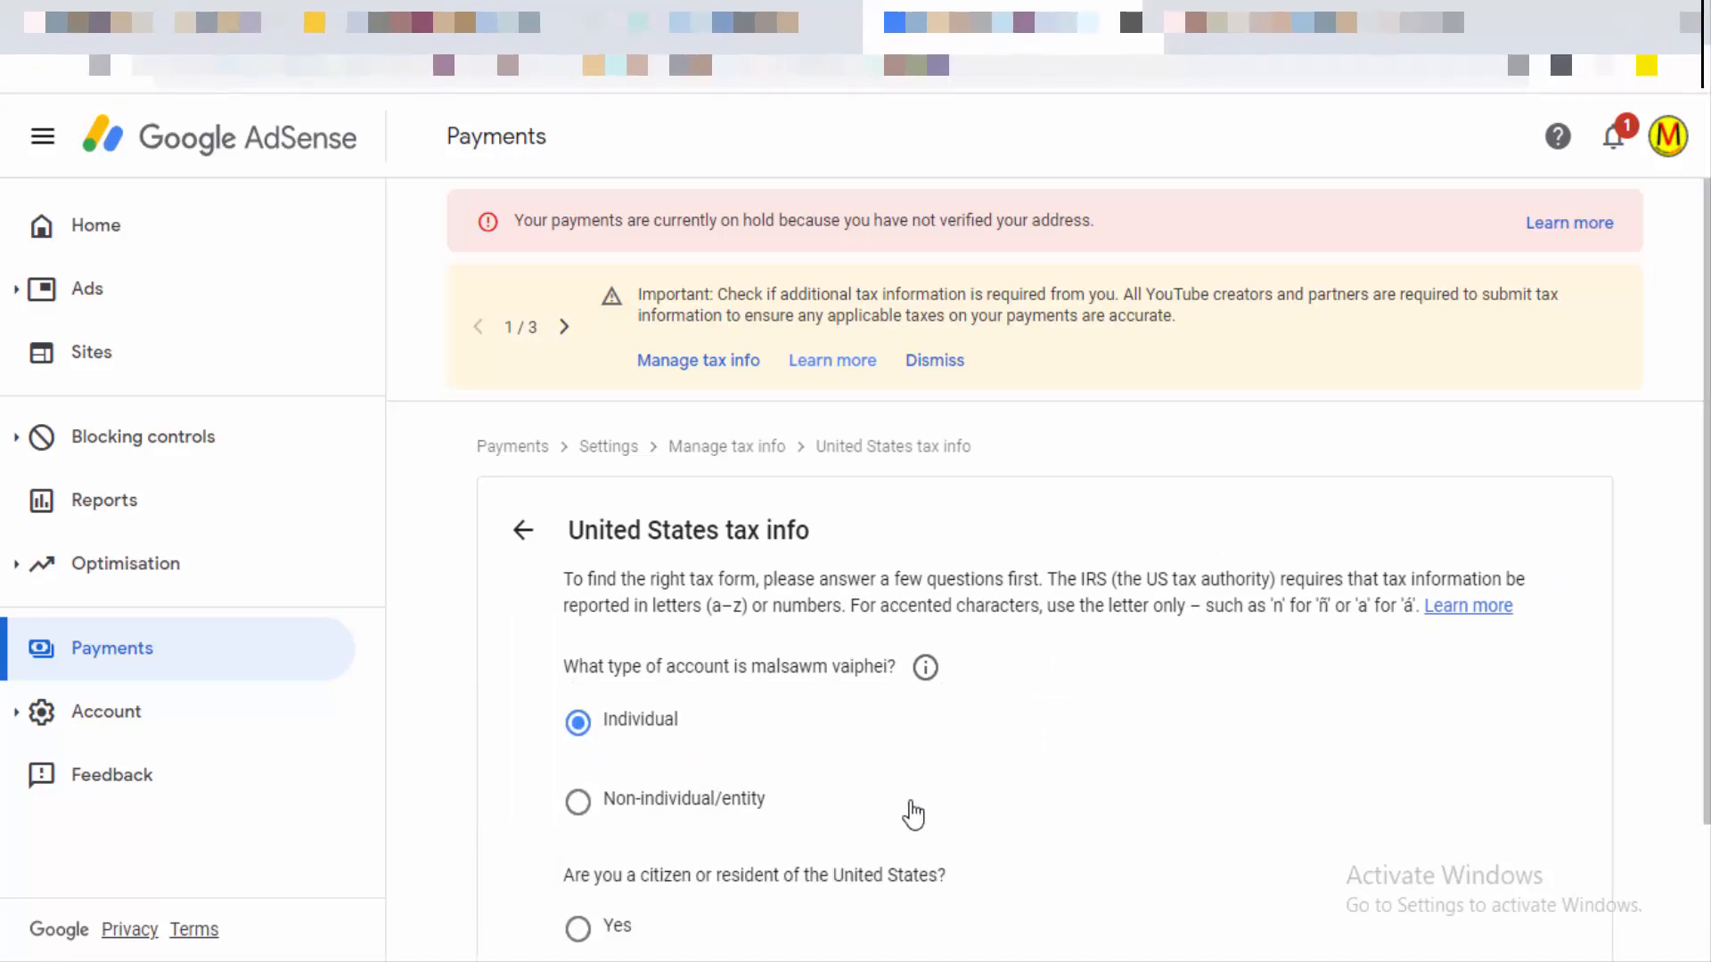
scroll(912, 813, "down", 2)
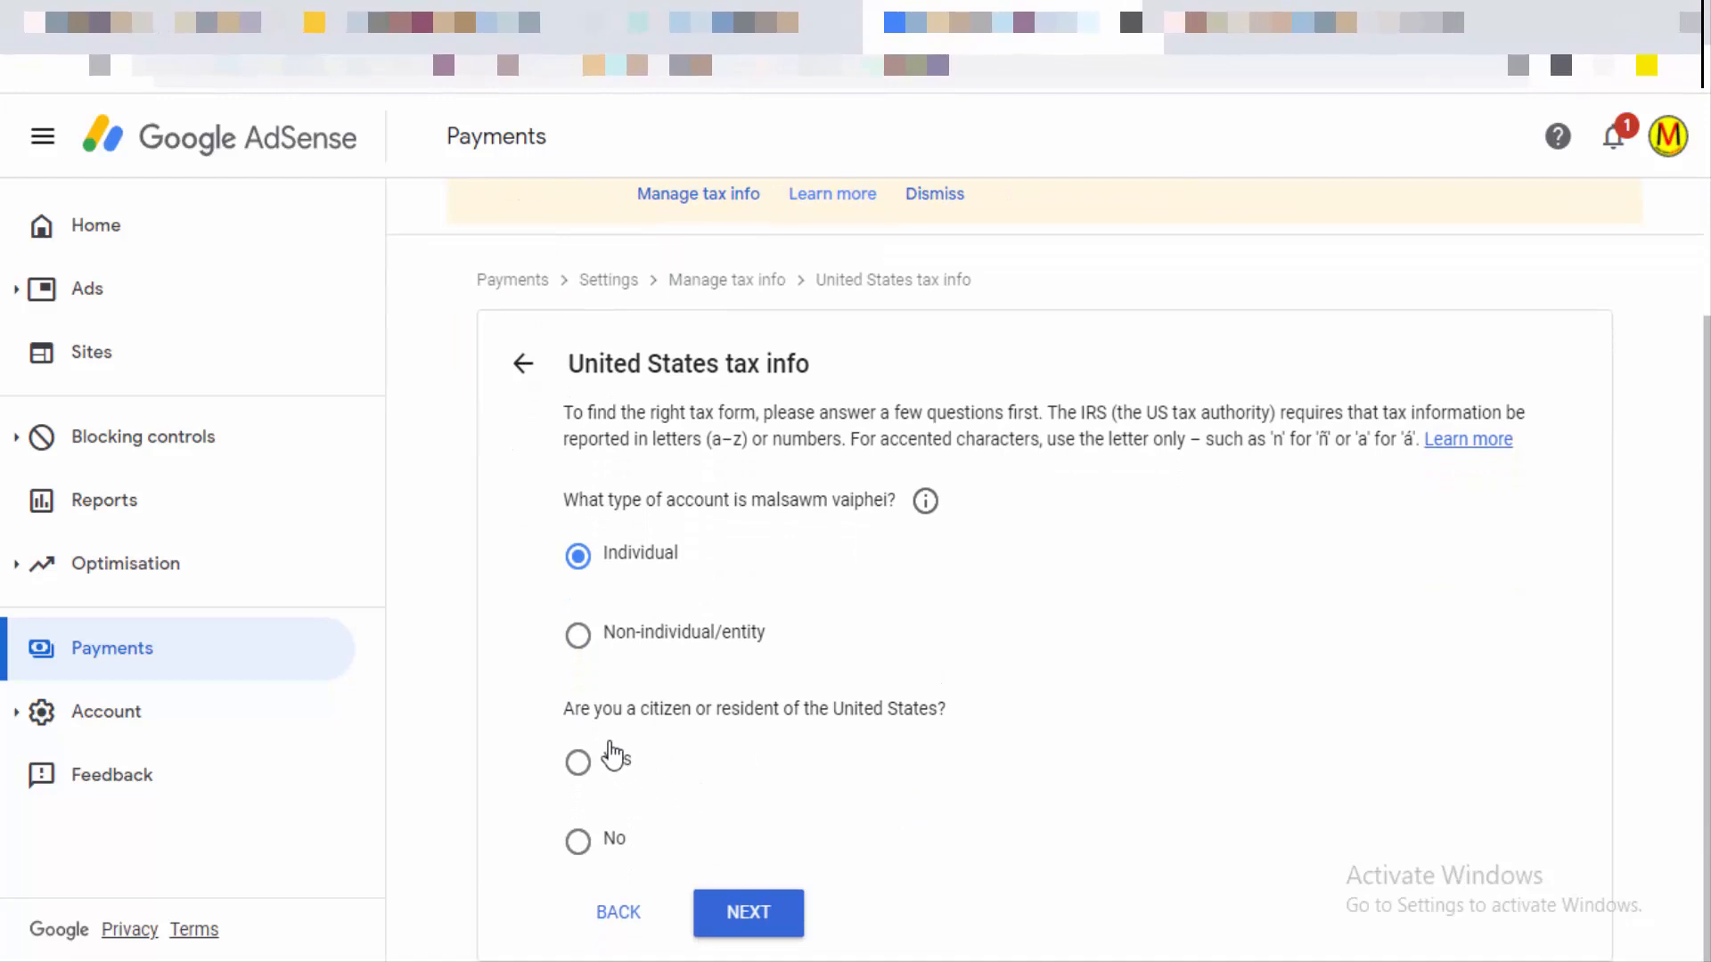
left_click(575, 840)
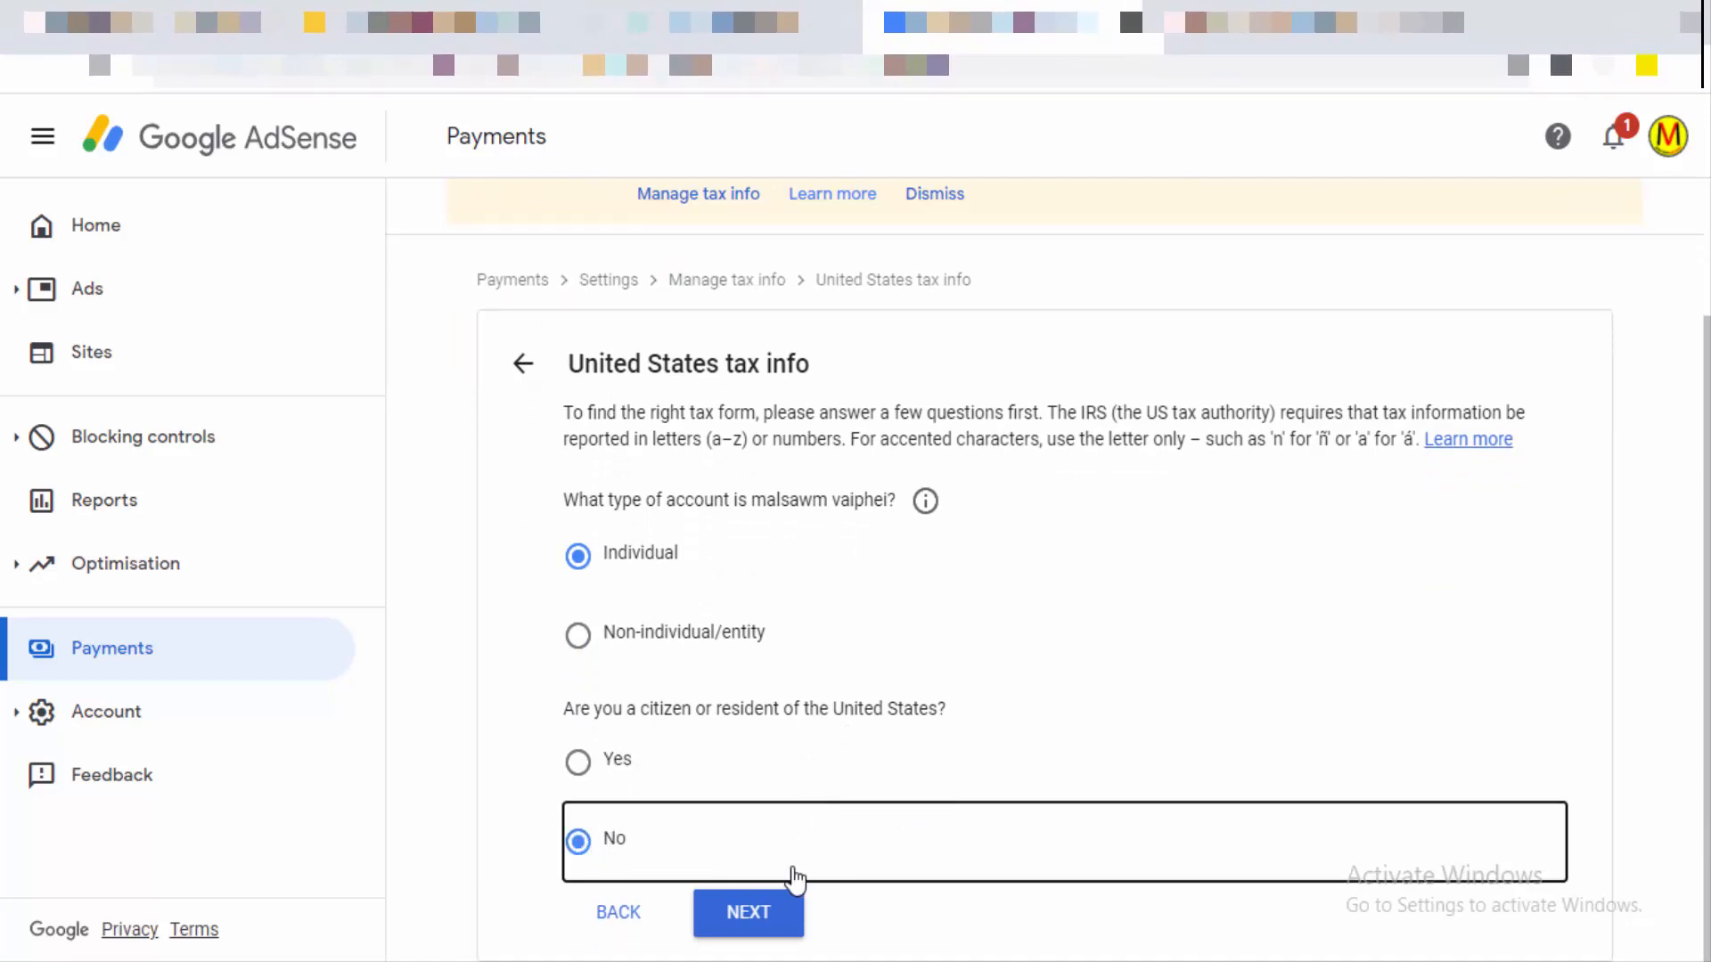
left_click(755, 918)
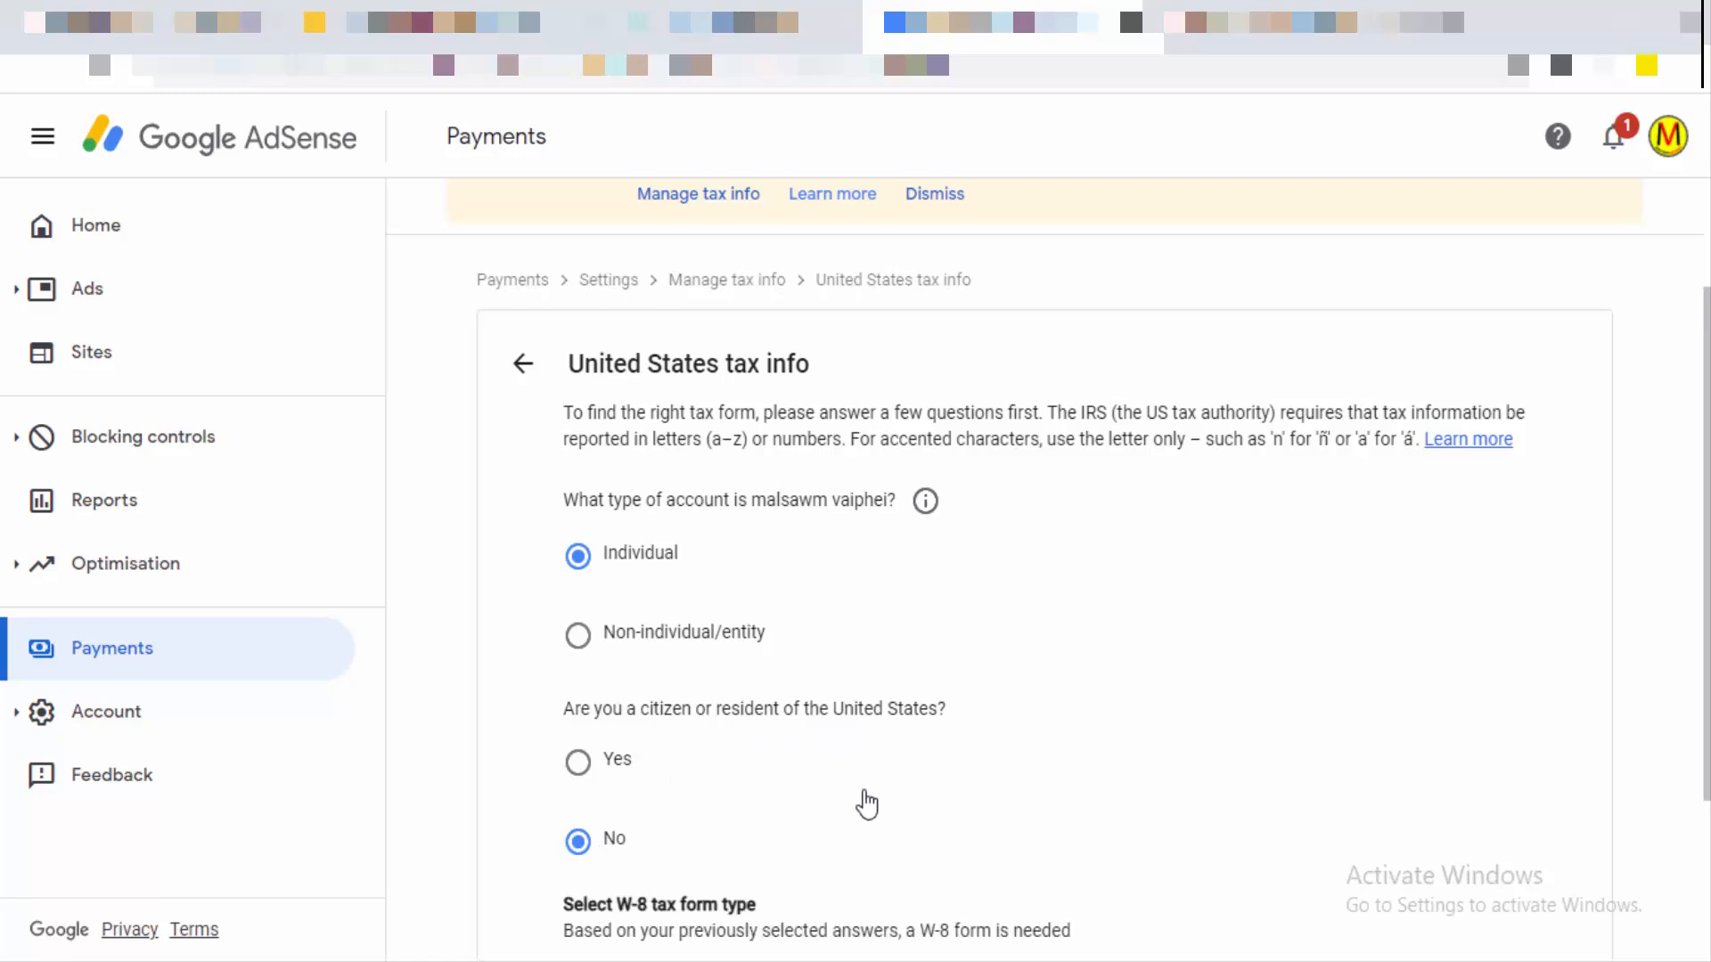
scroll(862, 802, "down", 3)
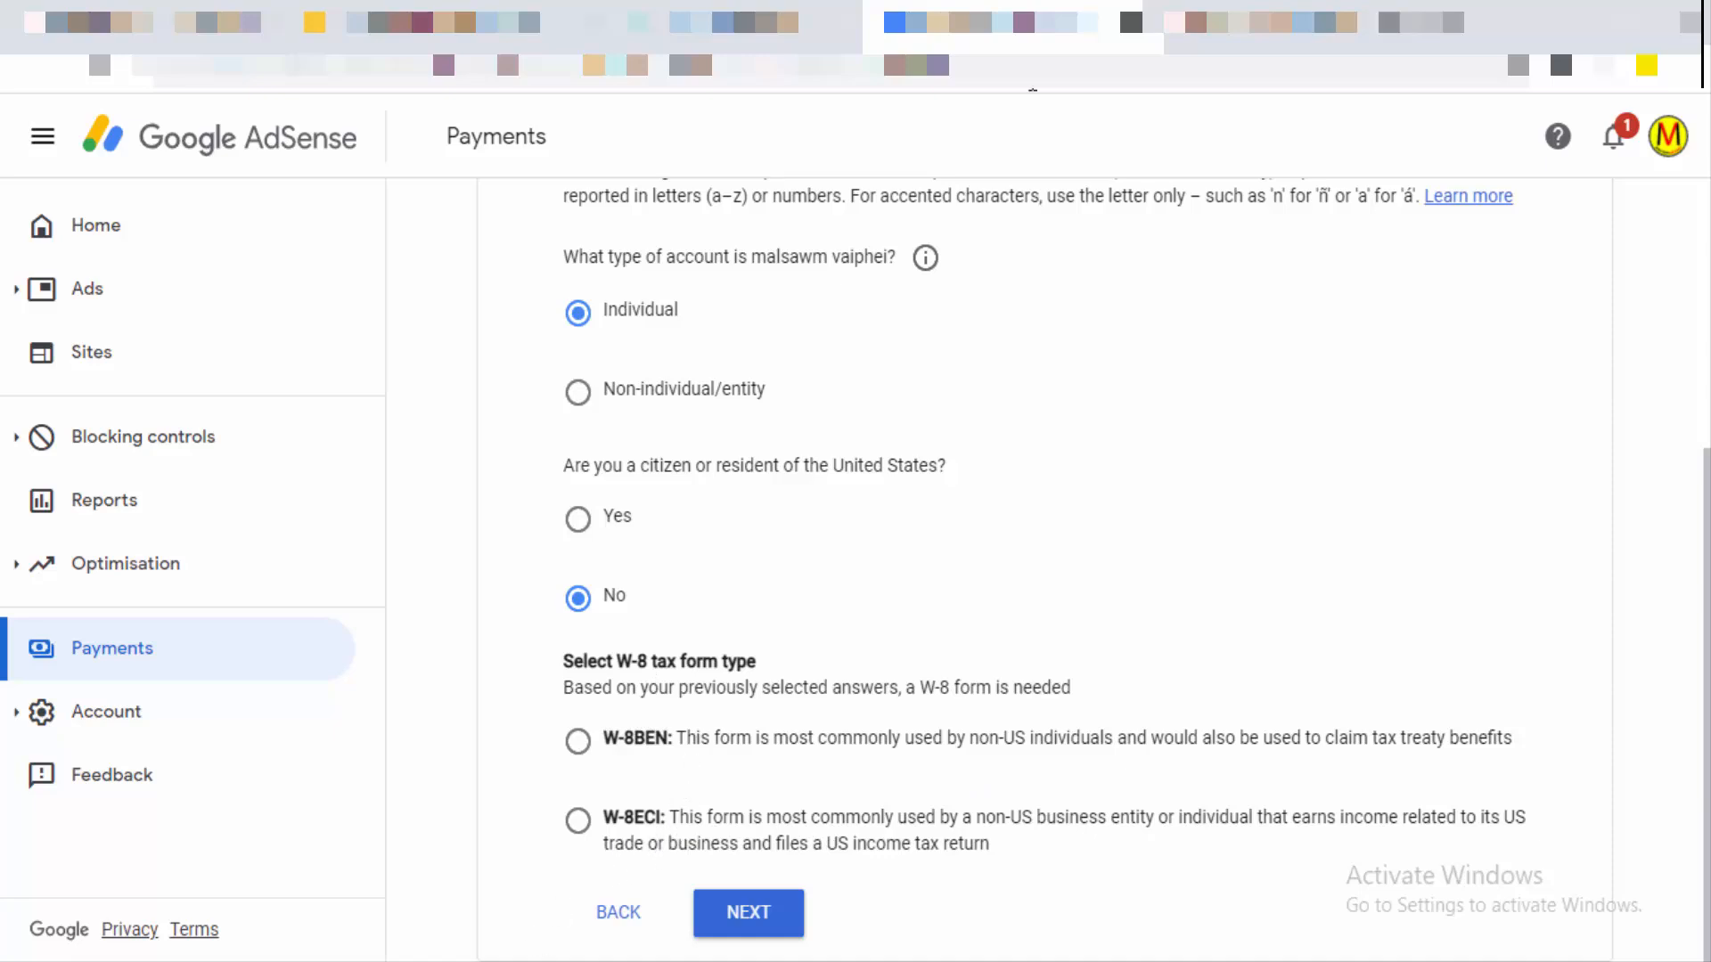
left_click(590, 745)
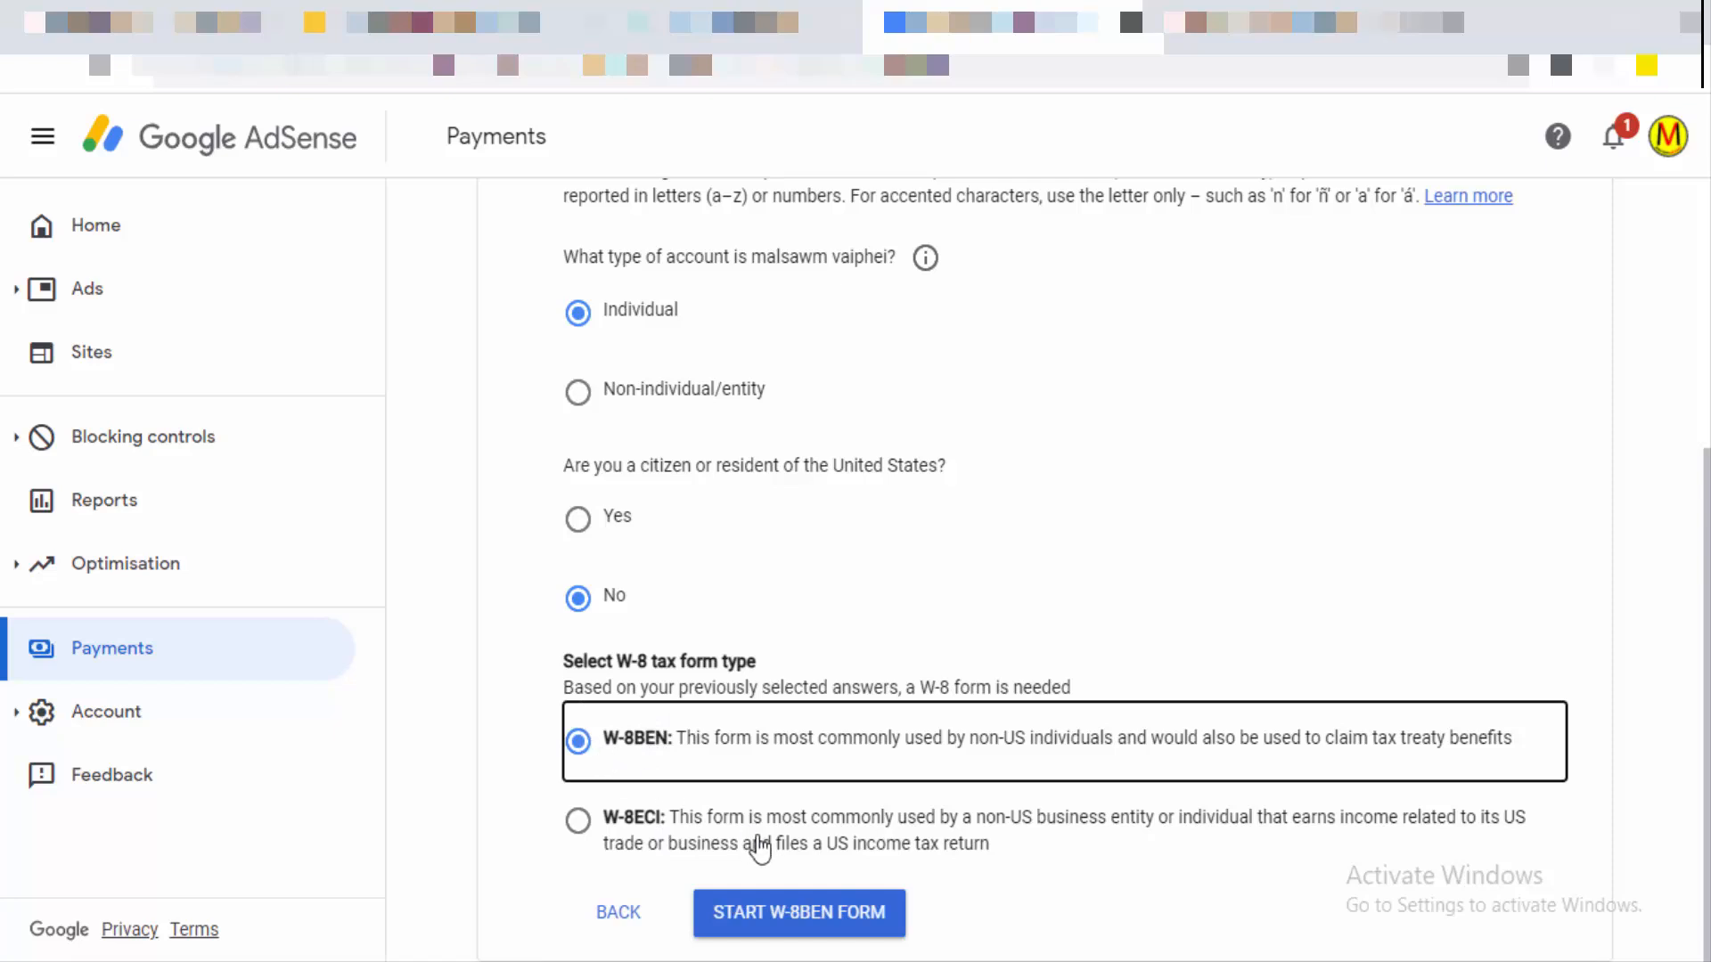
left_click(772, 918)
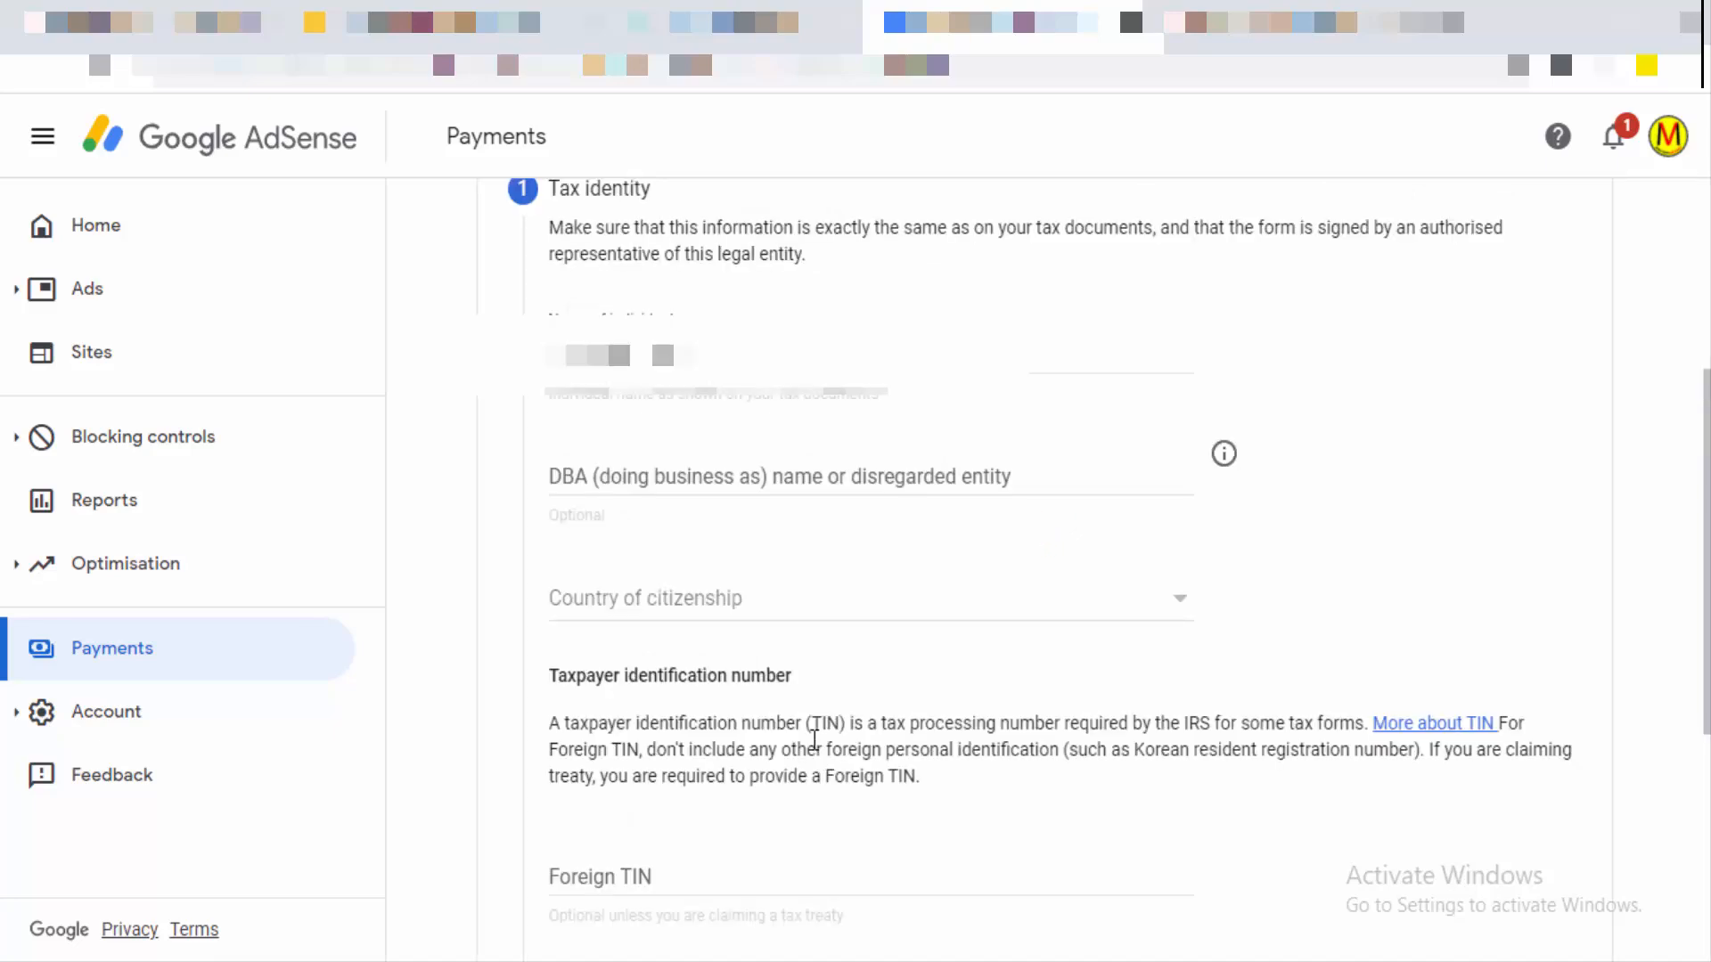
left_click(1179, 613)
scroll(778, 718, "down", 10)
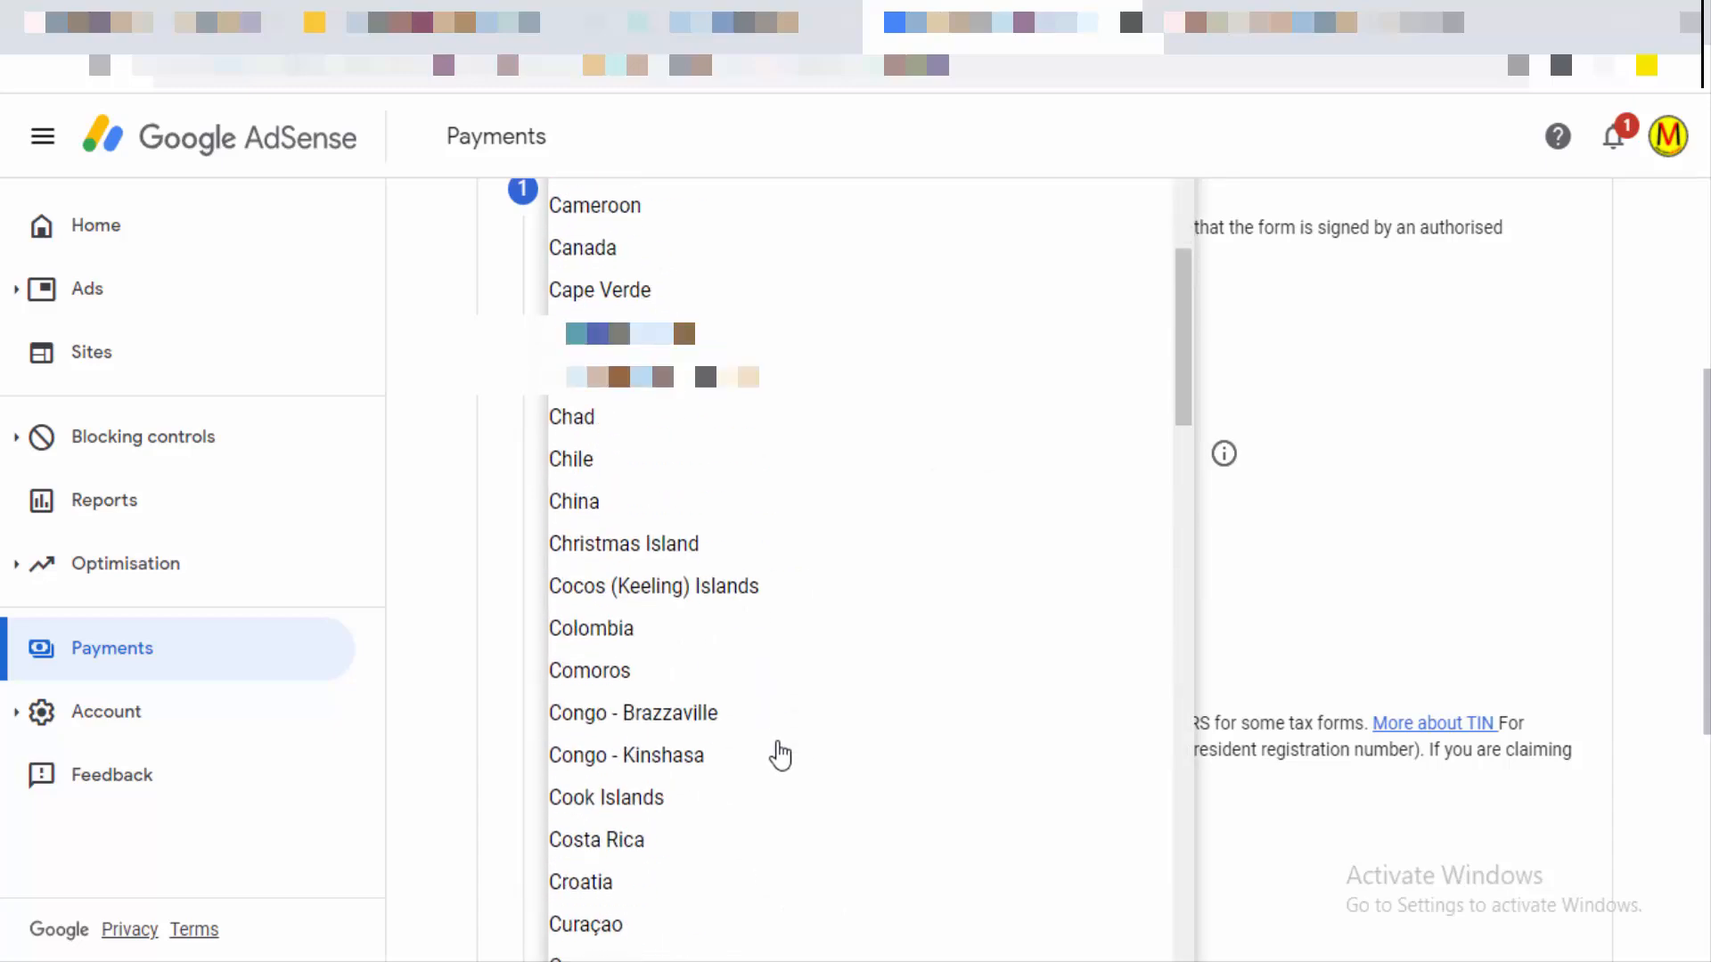
scroll(780, 756, "down", 20)
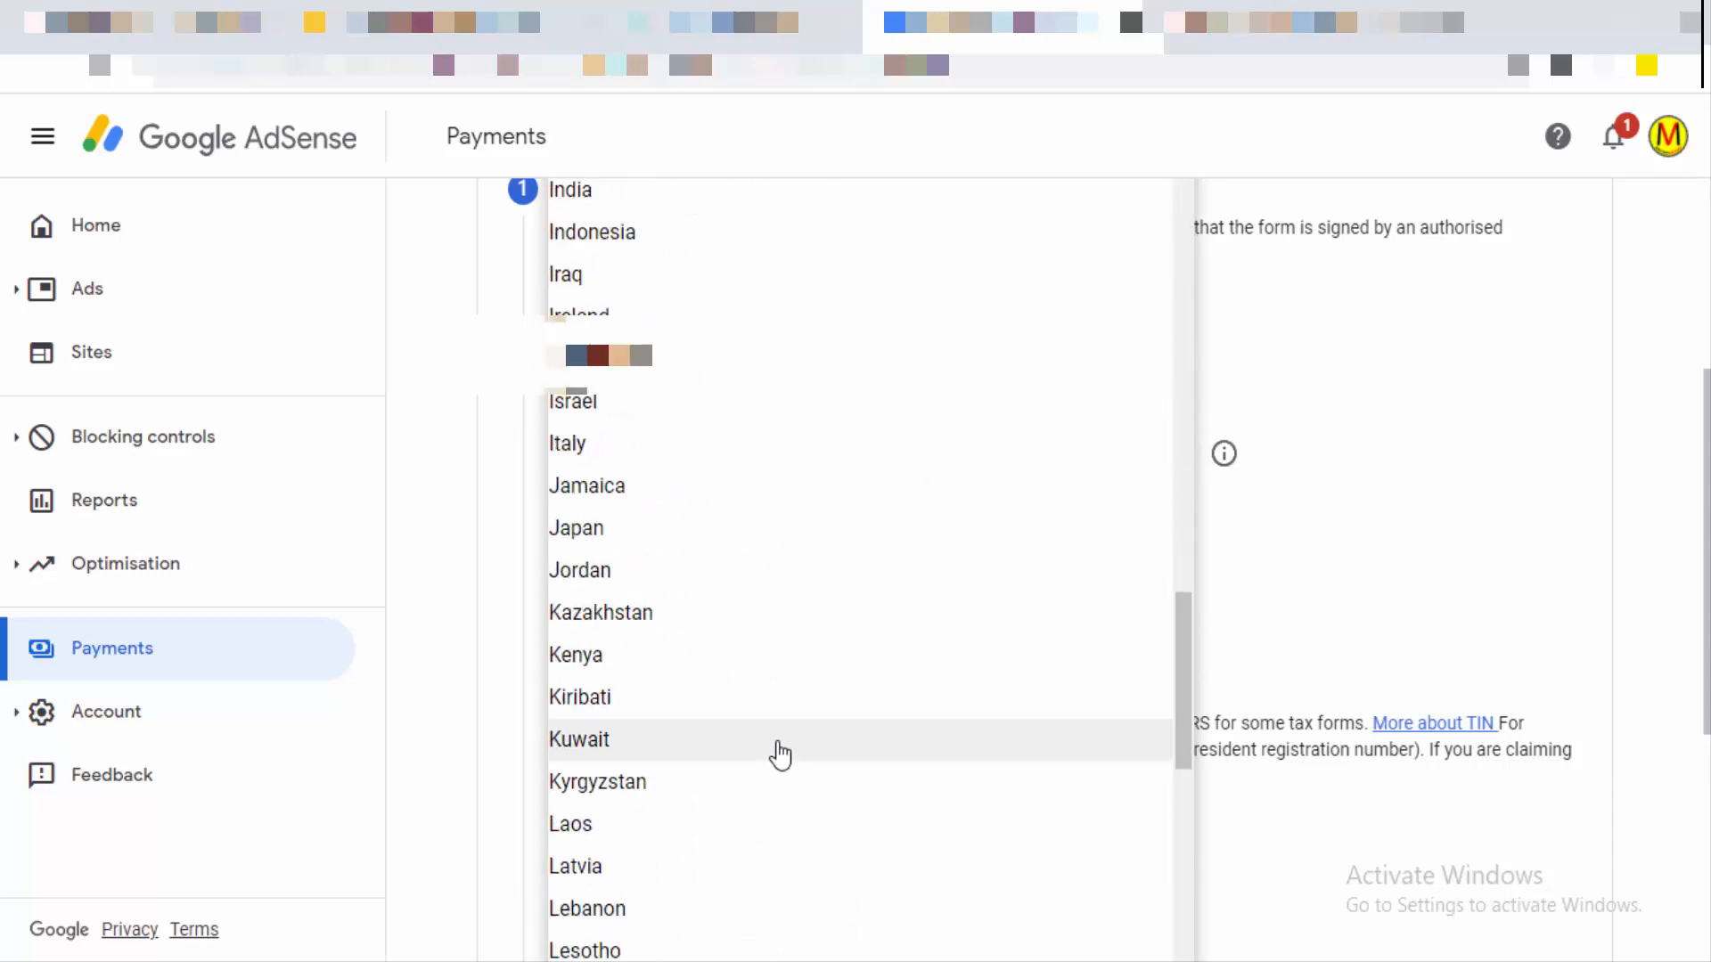
left_click(643, 198)
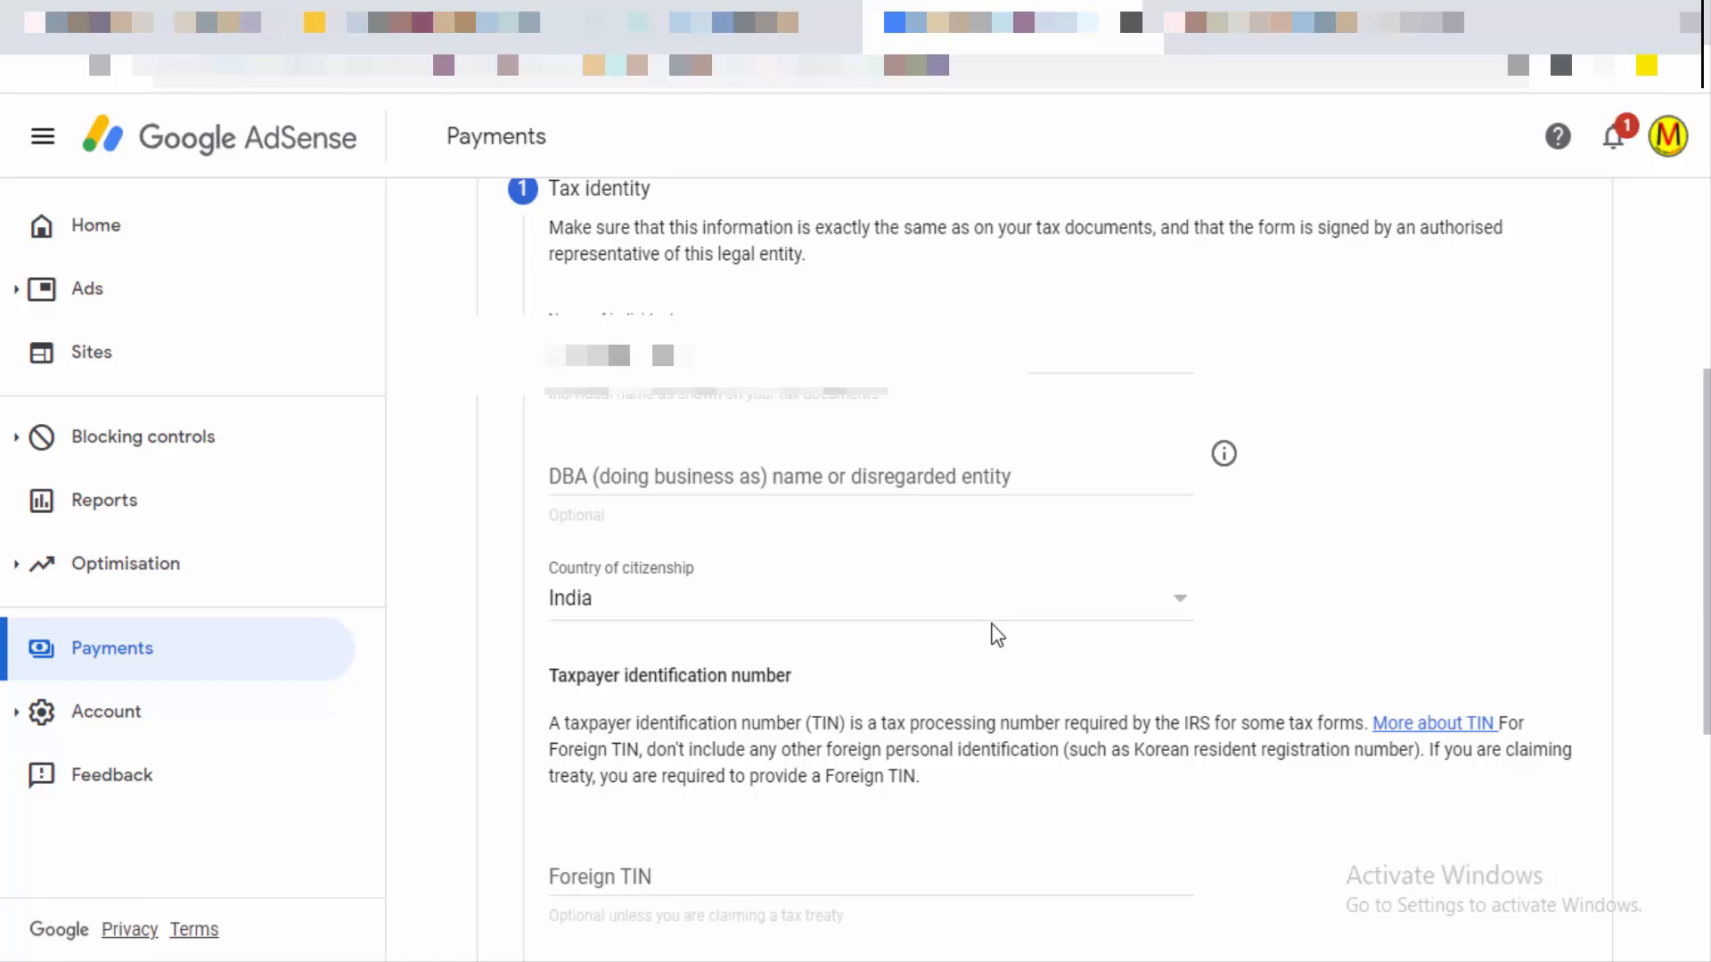
scroll(994, 633, "down", 4)
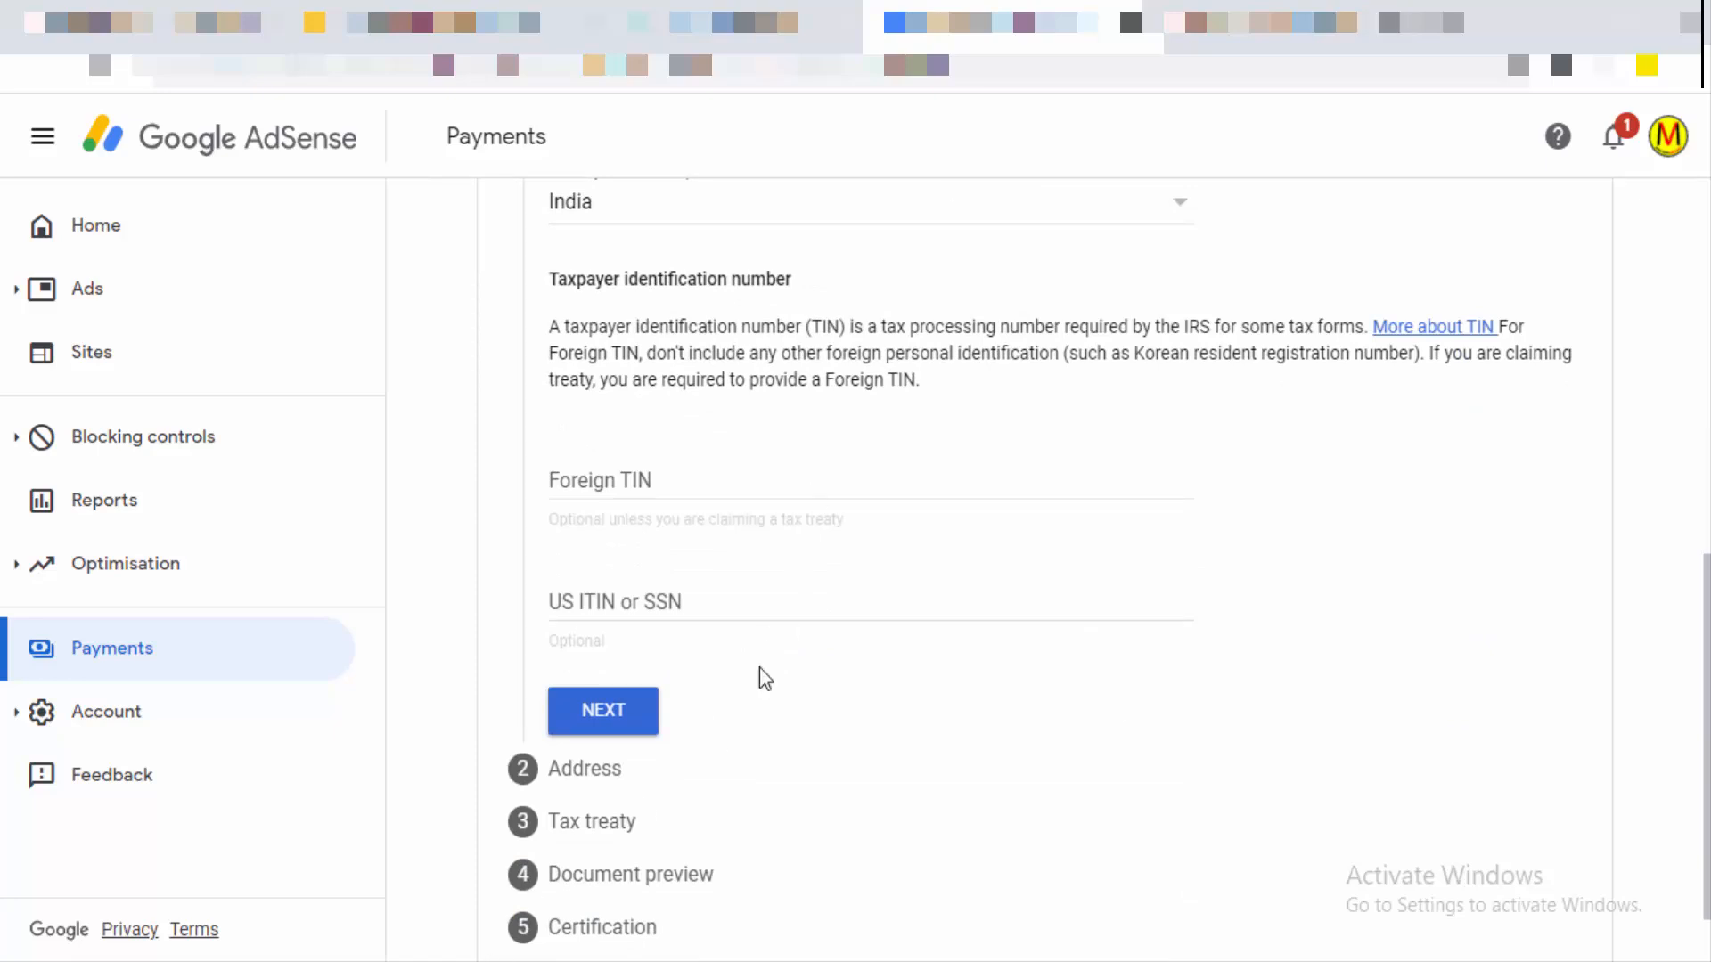
scroll(708, 674, "down", 1)
scroll(708, 674, "up", 4)
scroll(709, 675, "down", 1)
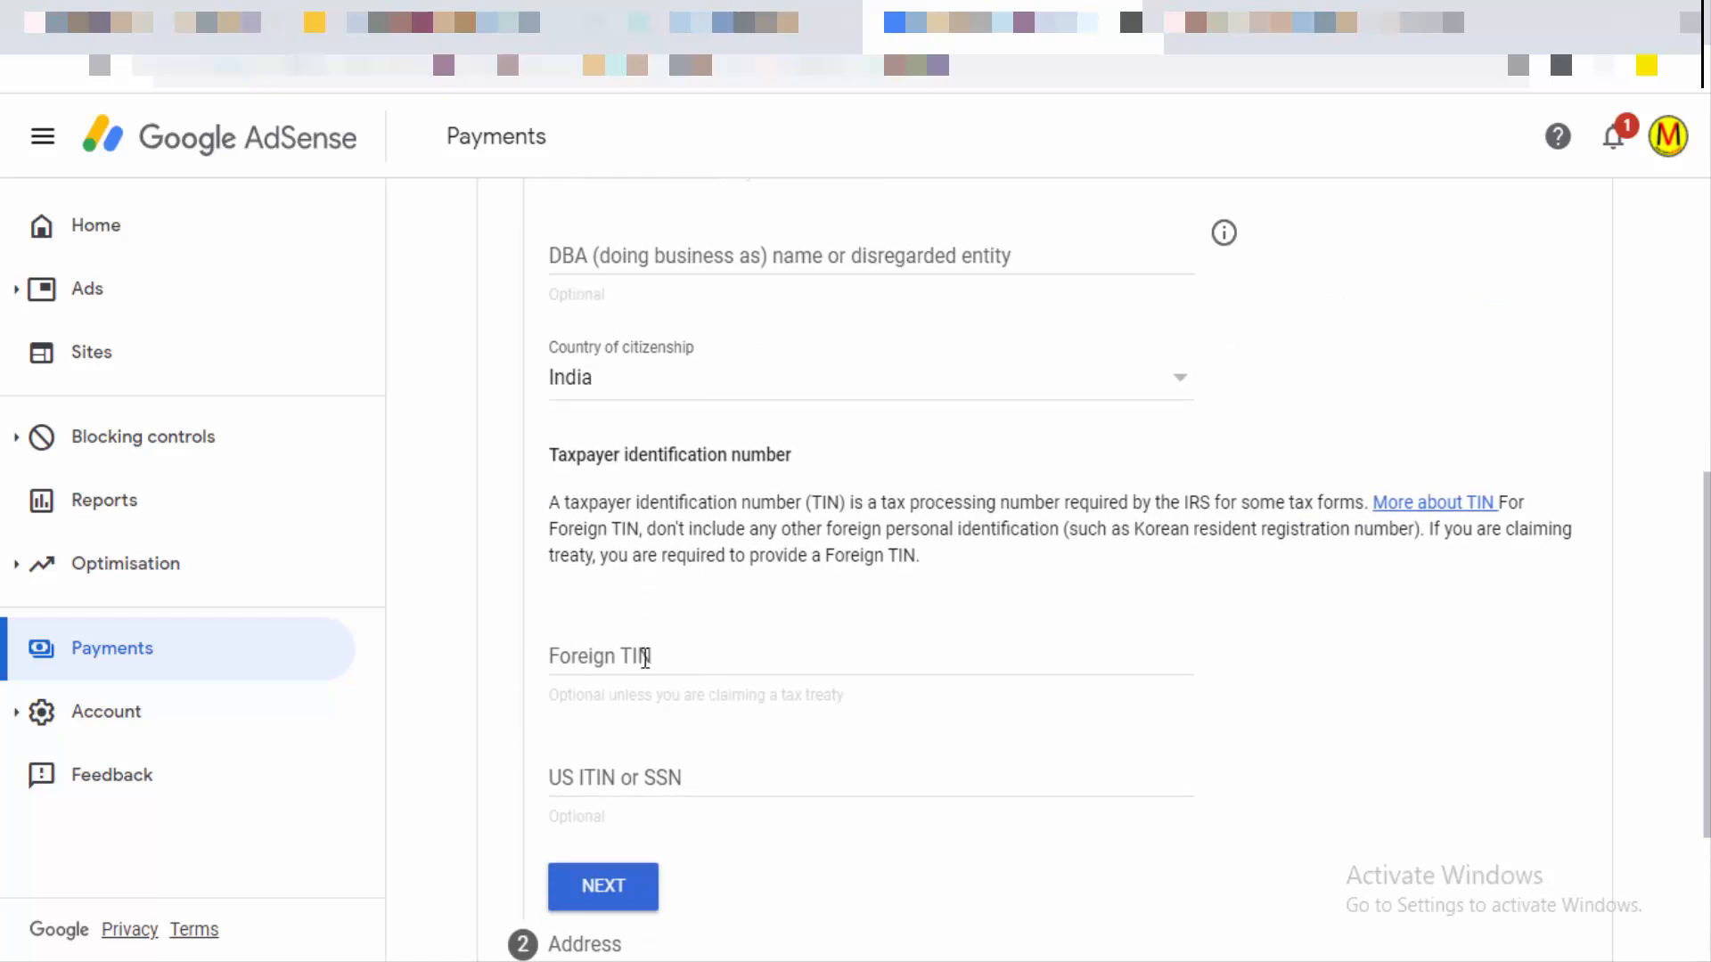
Step: Enter the PAN card number as the Foreign TIN, leaving US ITIN blank
left_click(730, 658)
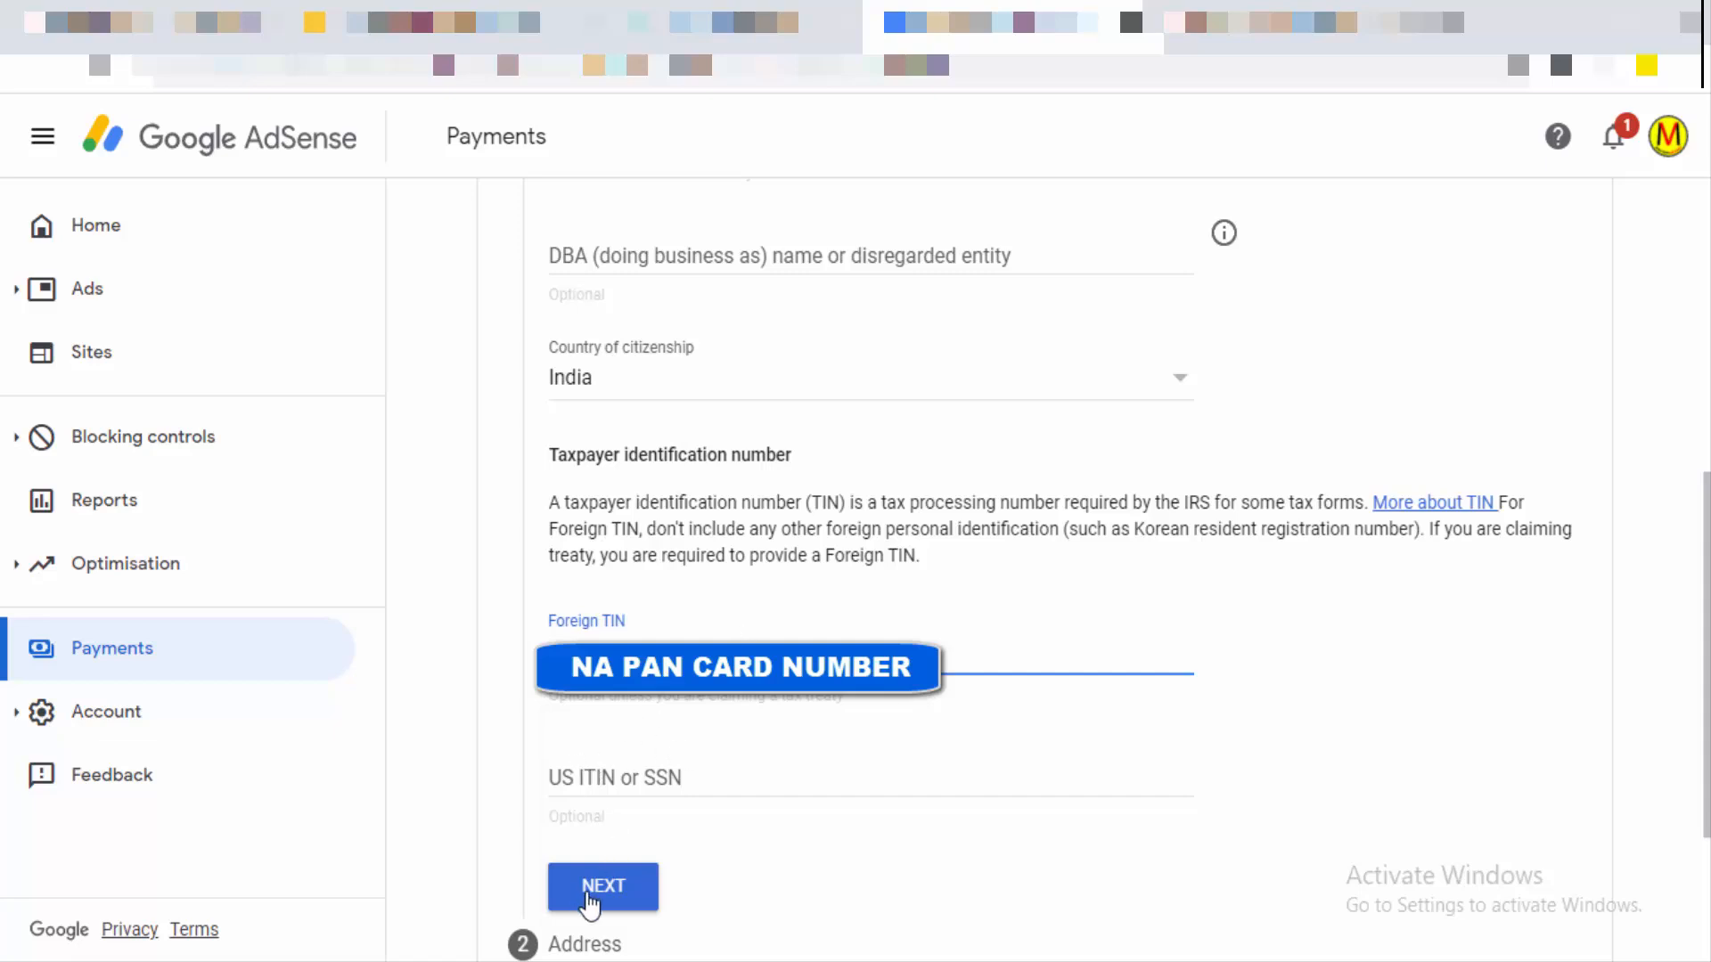
scroll(638, 882, "down", 3)
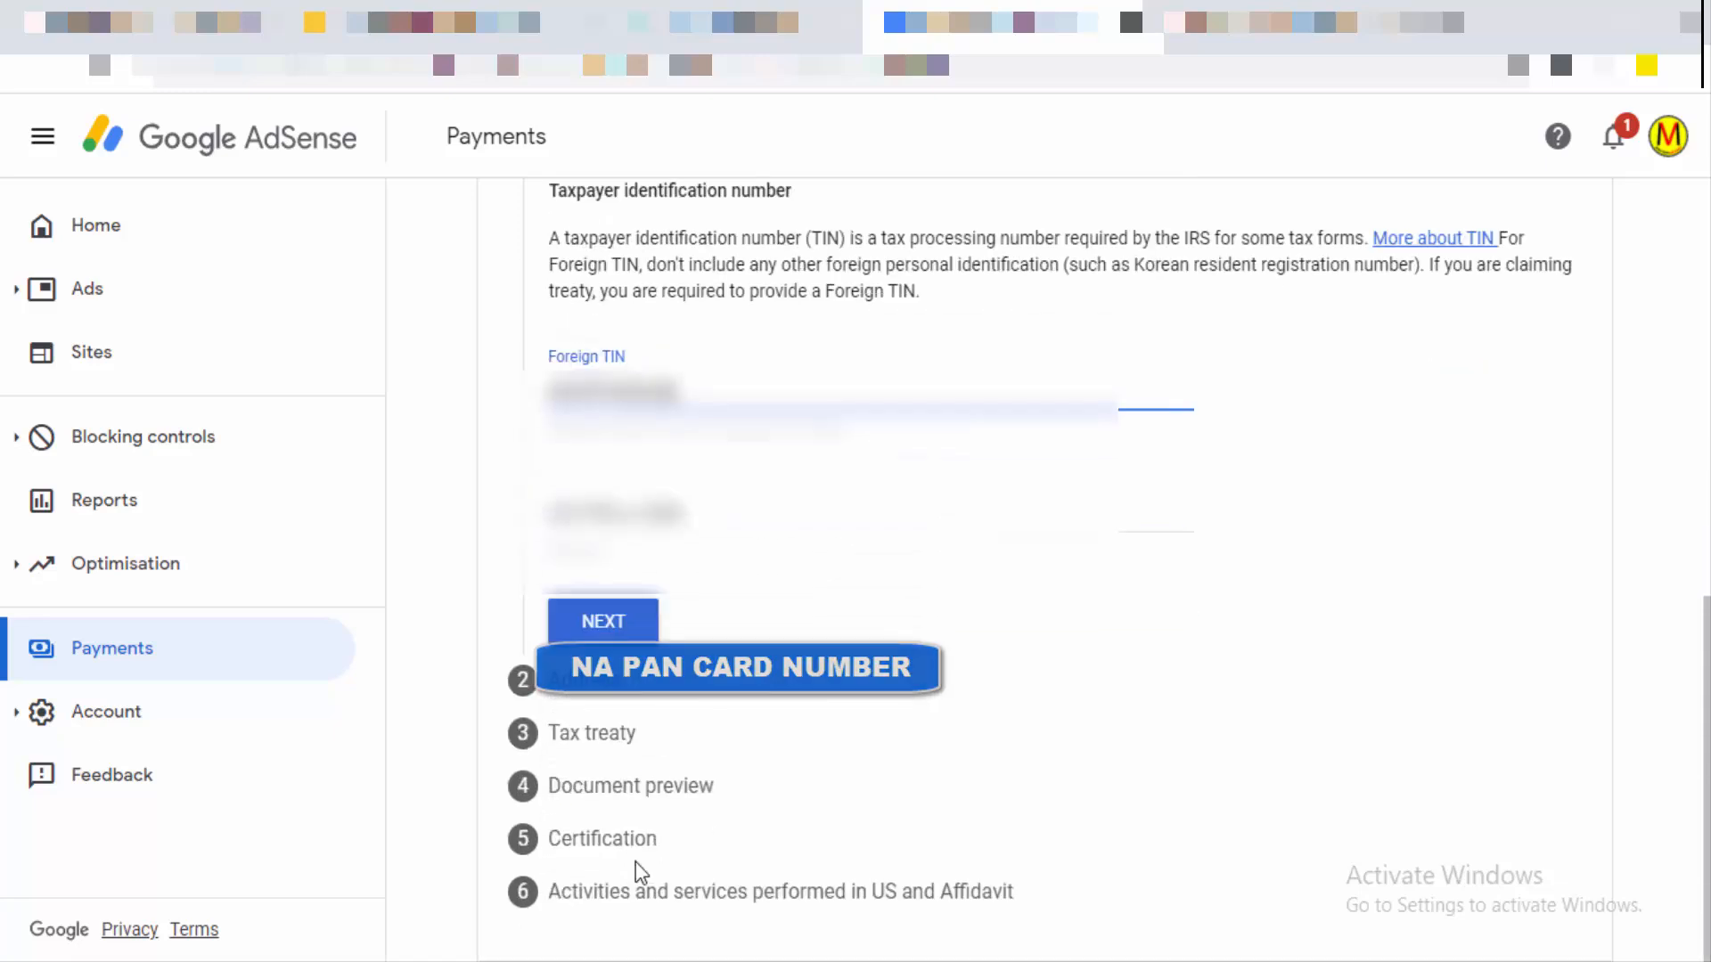
Step: On the Address step, mark the residence as a PO Box and autofill Address line 1 from the saved address
left_click(611, 635)
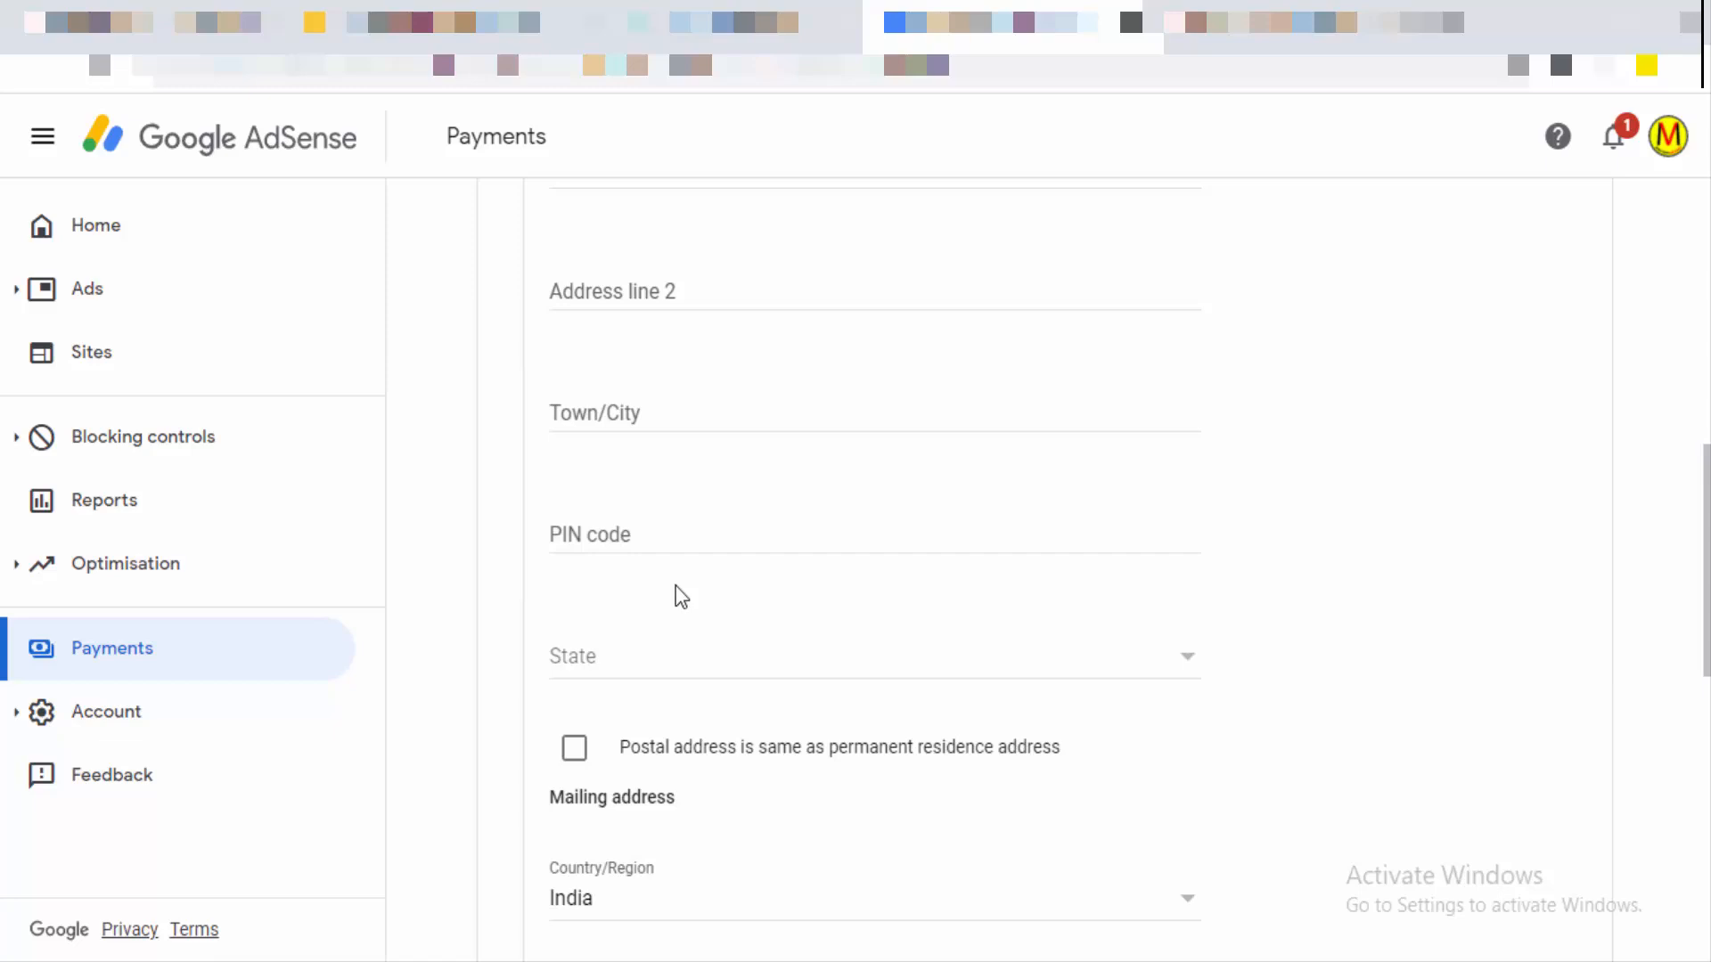
scroll(686, 586, "up", 2)
scroll(701, 585, "up", 2)
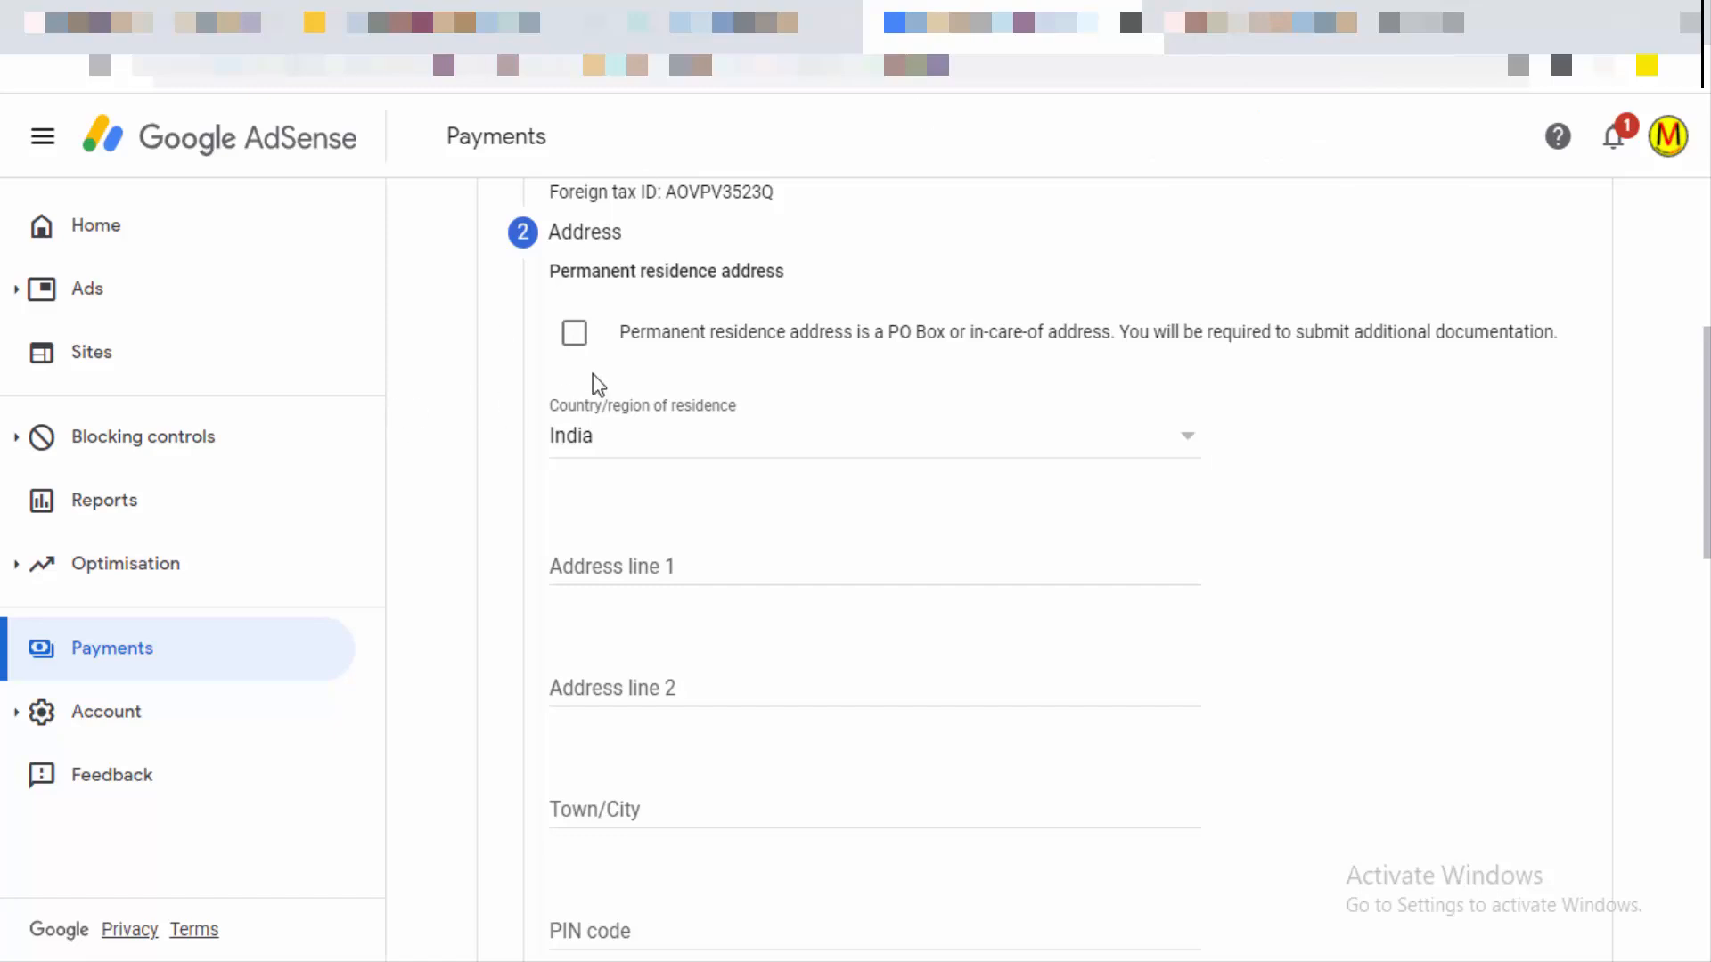
left_click(575, 334)
left_click(711, 565)
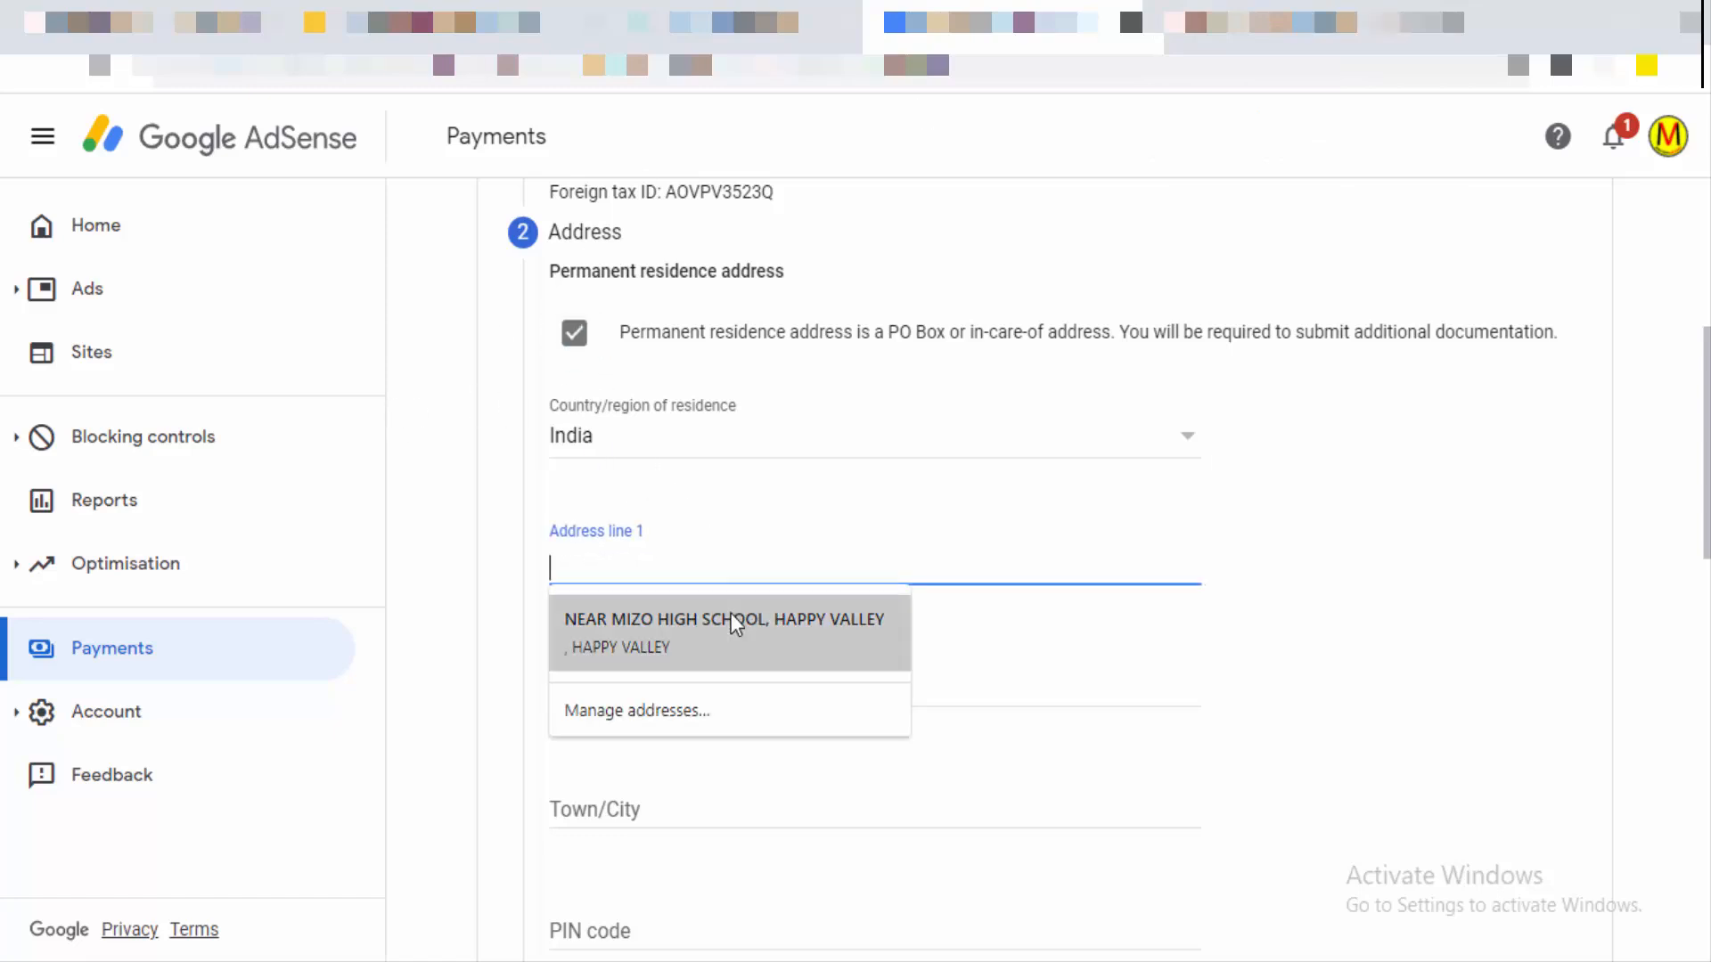
left_click(732, 618)
Step: Mark the postal address as the same, set State to Meghalaya, and continue to Tax treaty
scroll(733, 619, "down", 3)
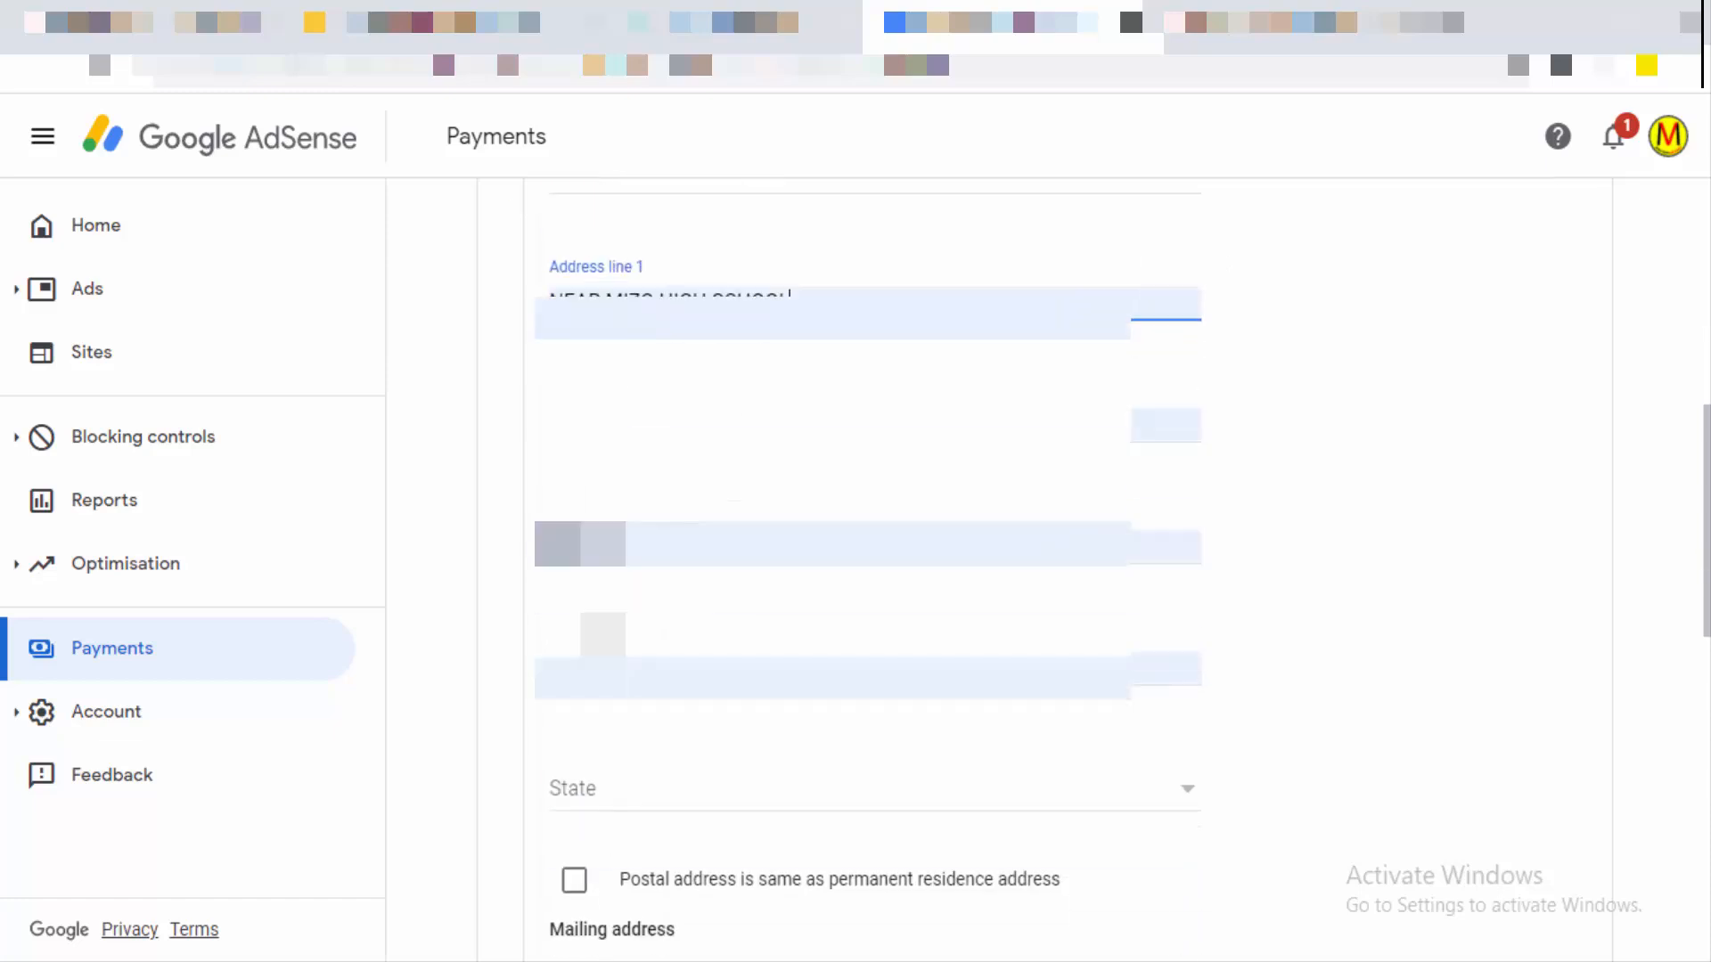
scroll(755, 713, "down", 3)
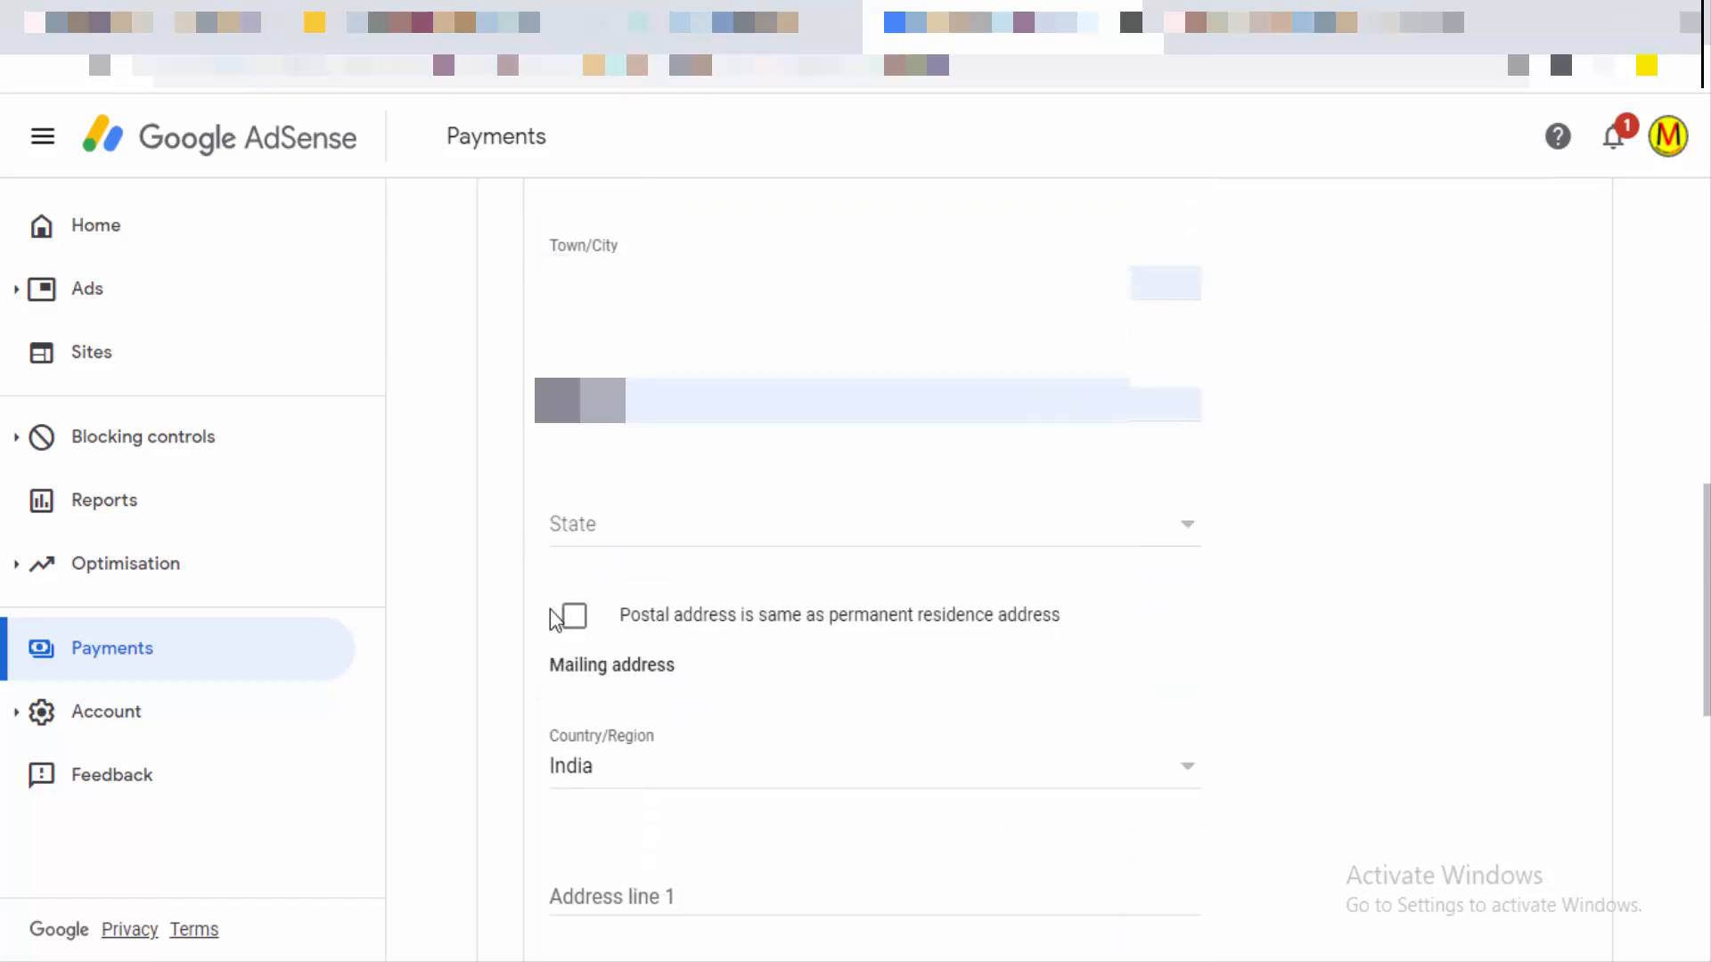
left_click(569, 624)
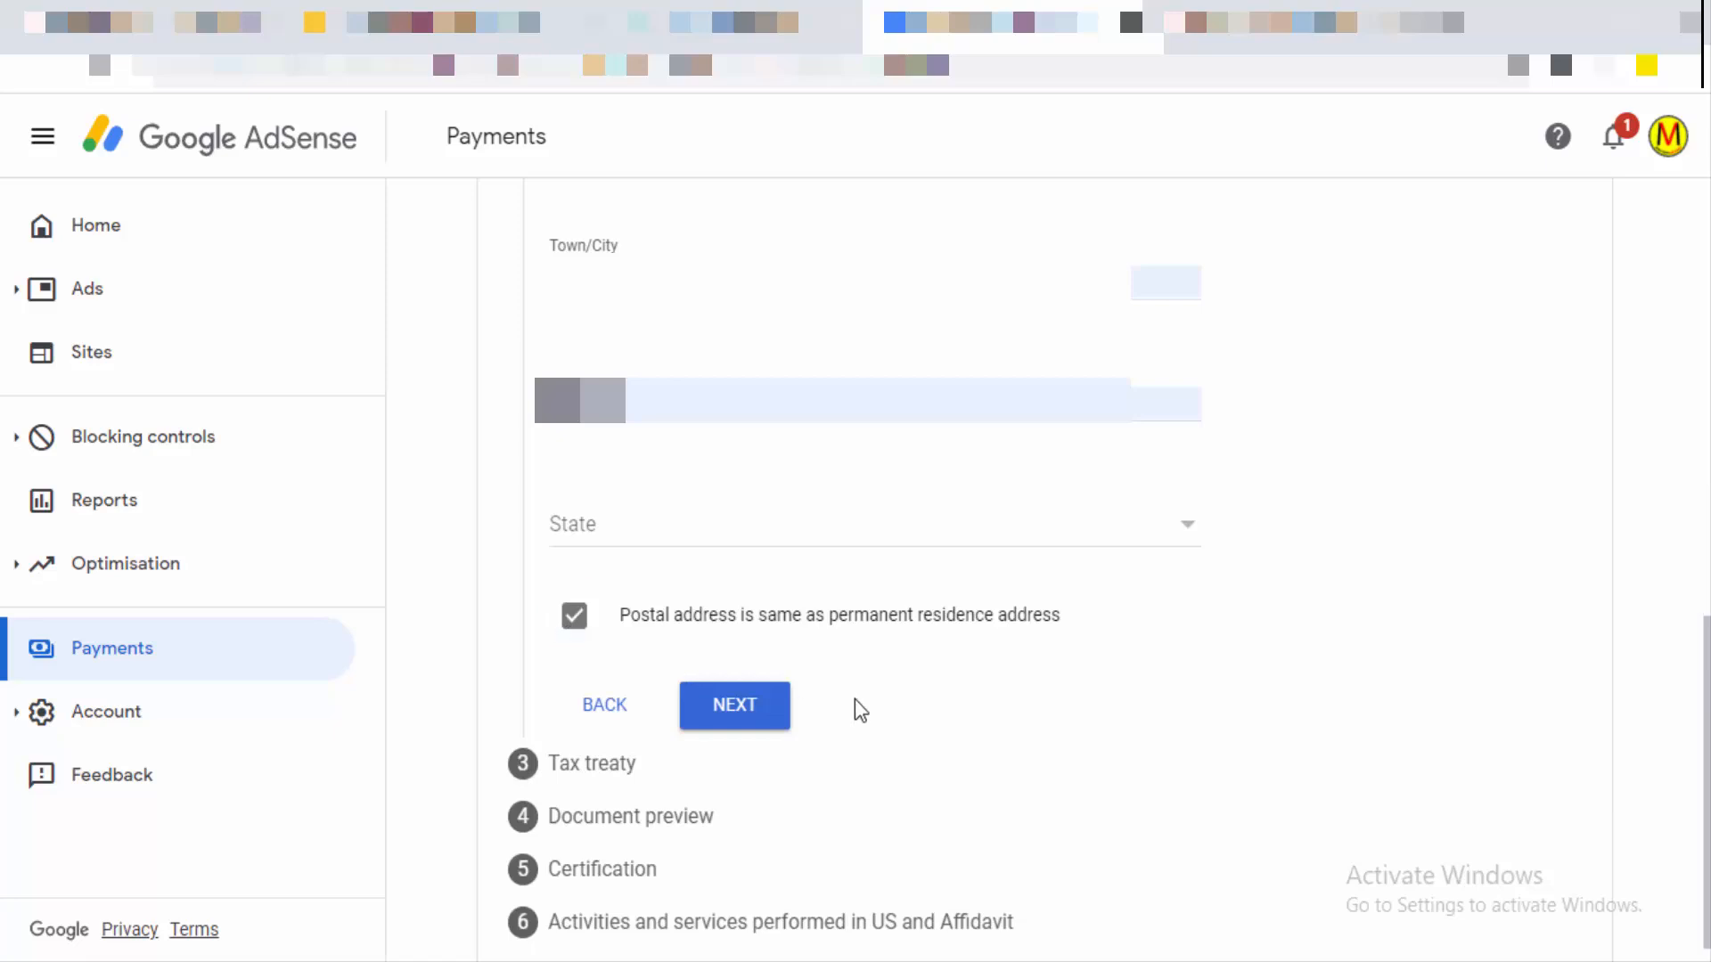
left_click(775, 717)
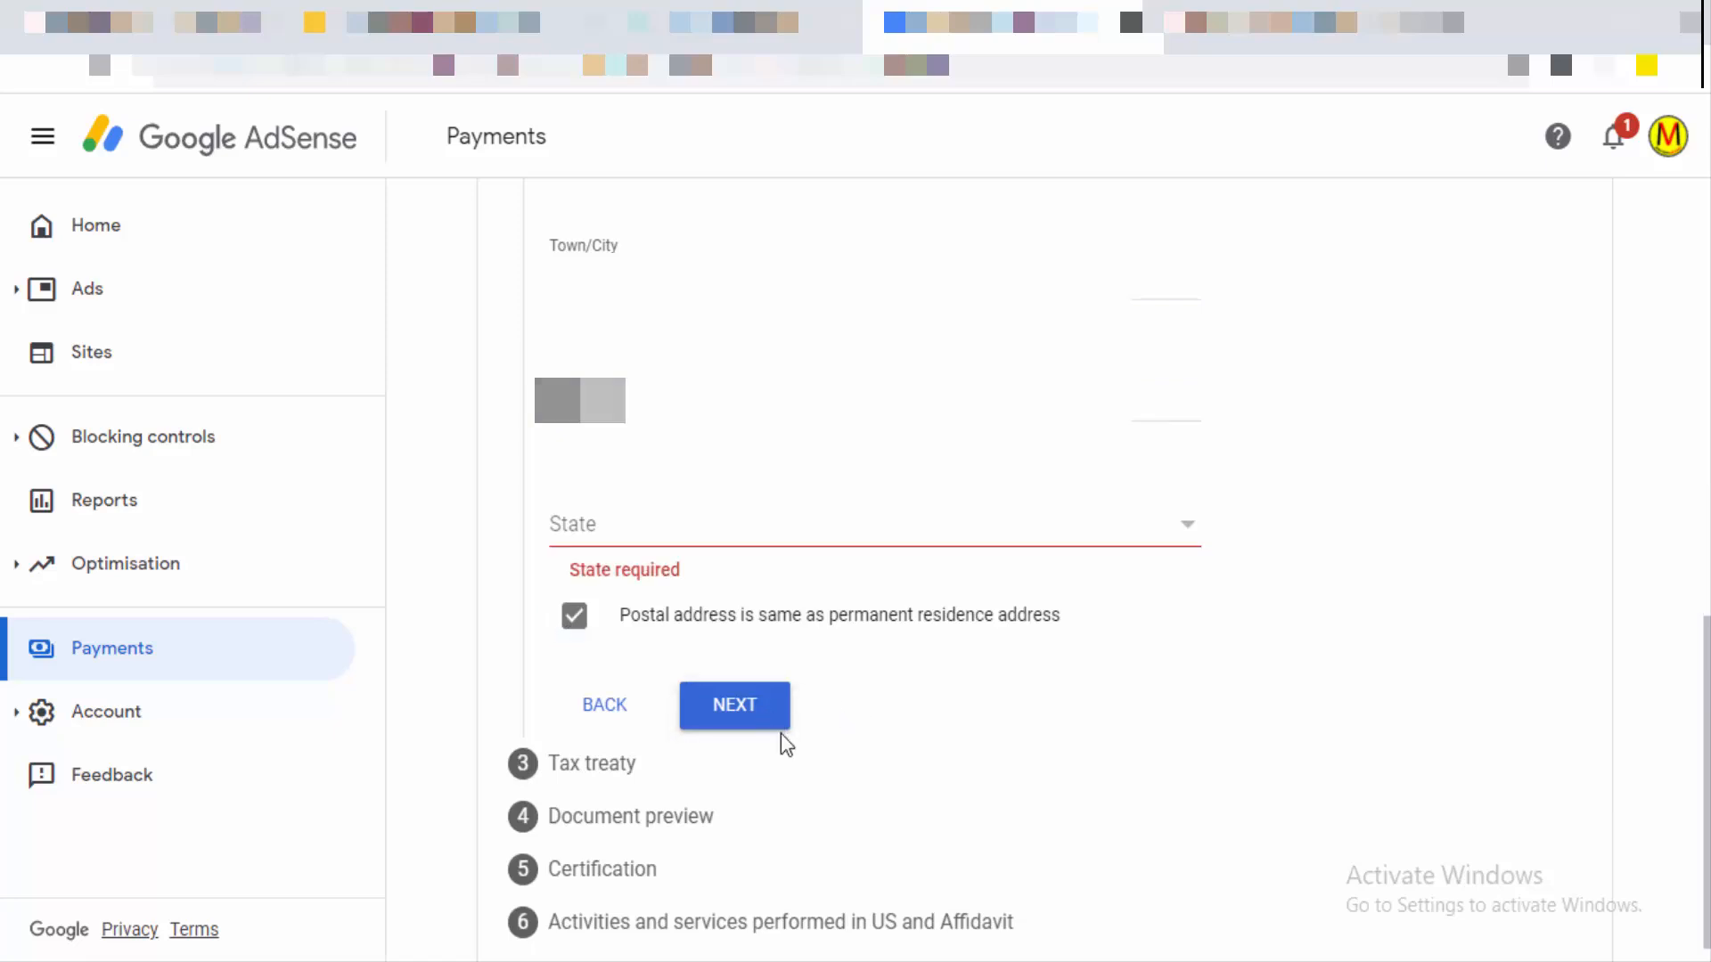
left_click(812, 546)
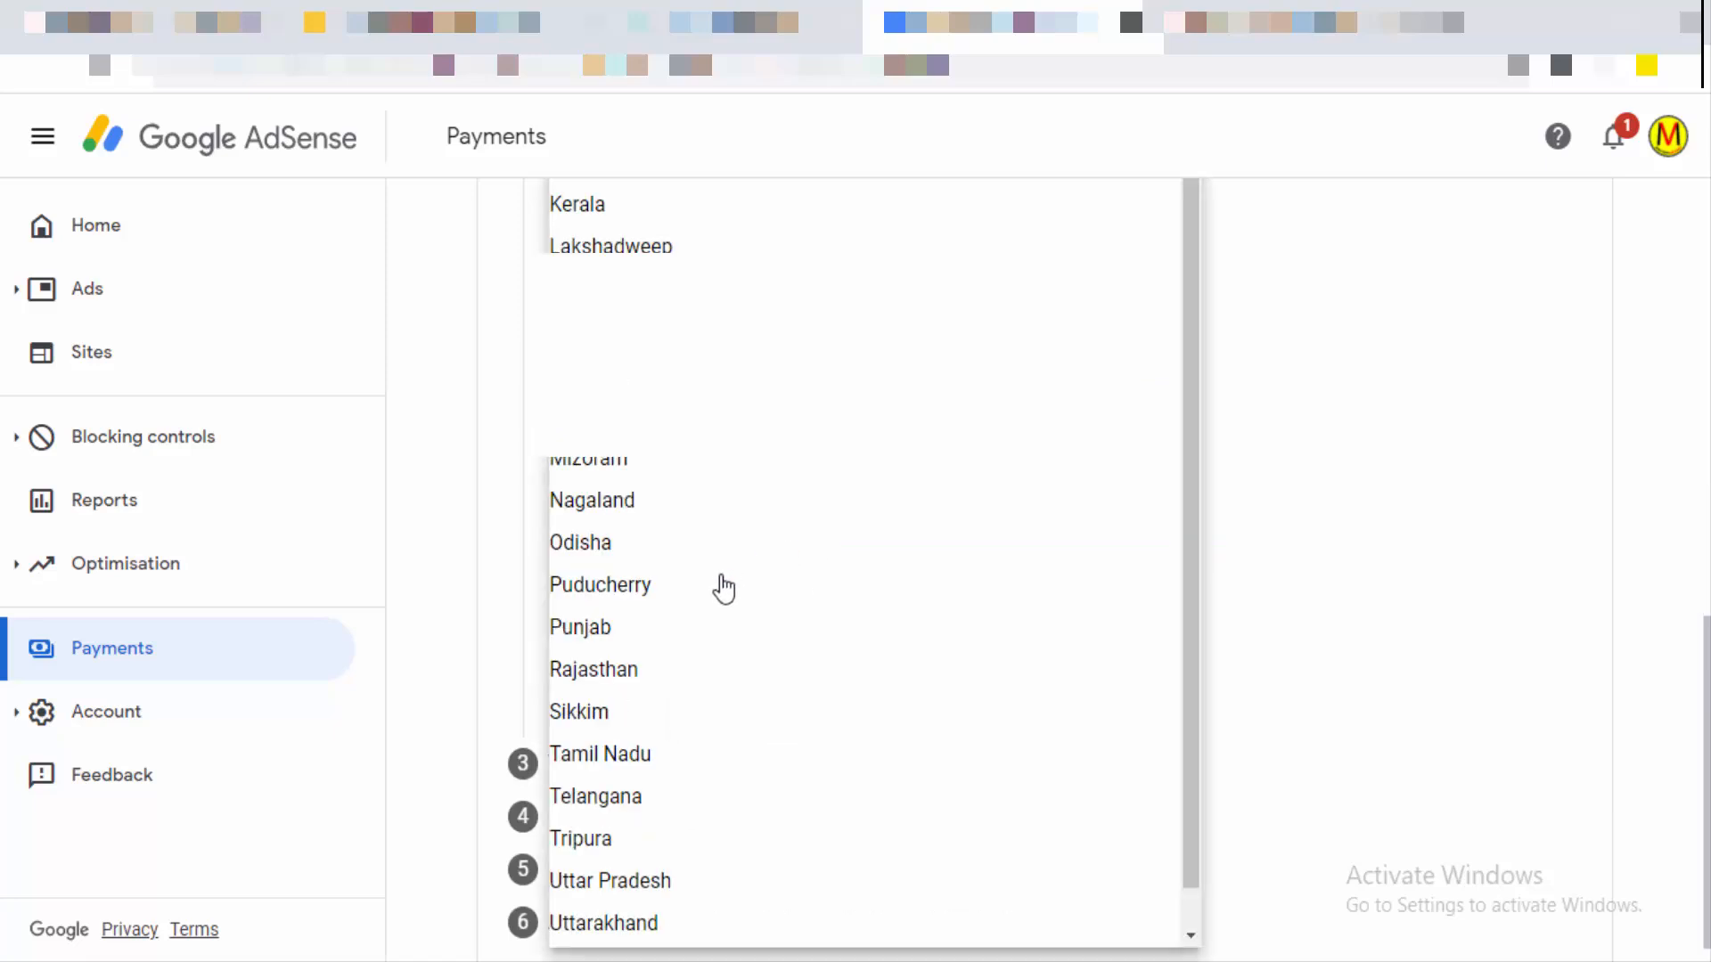
left_click(669, 412)
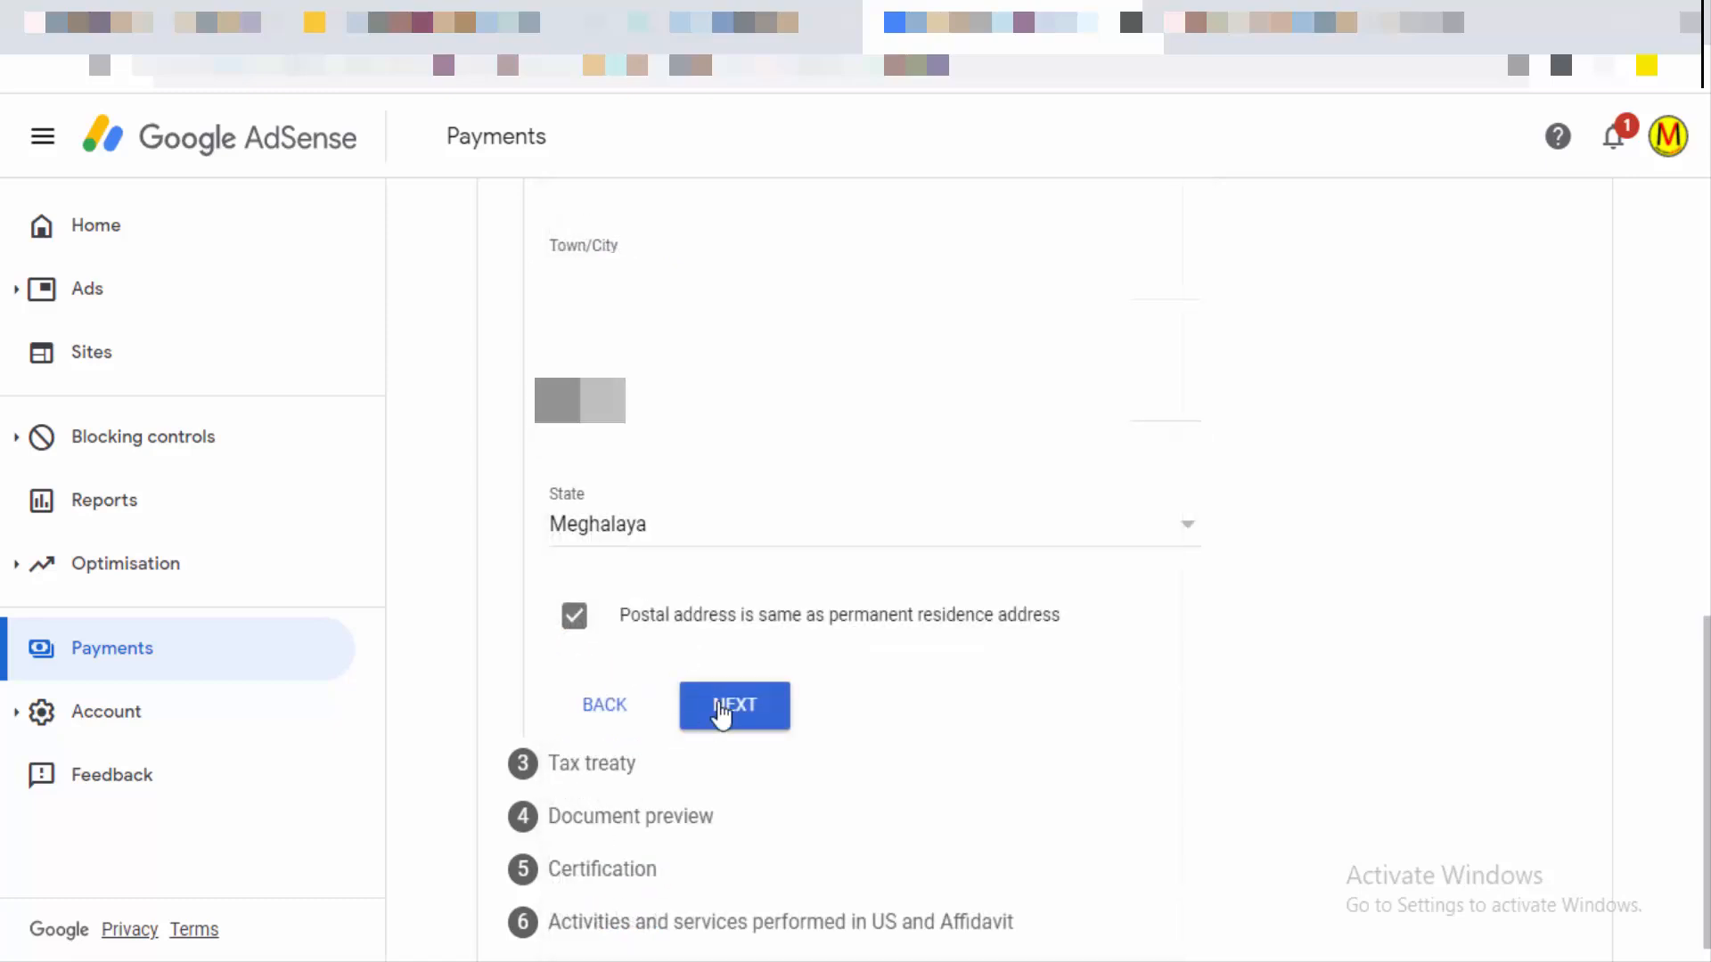
left_click(718, 714)
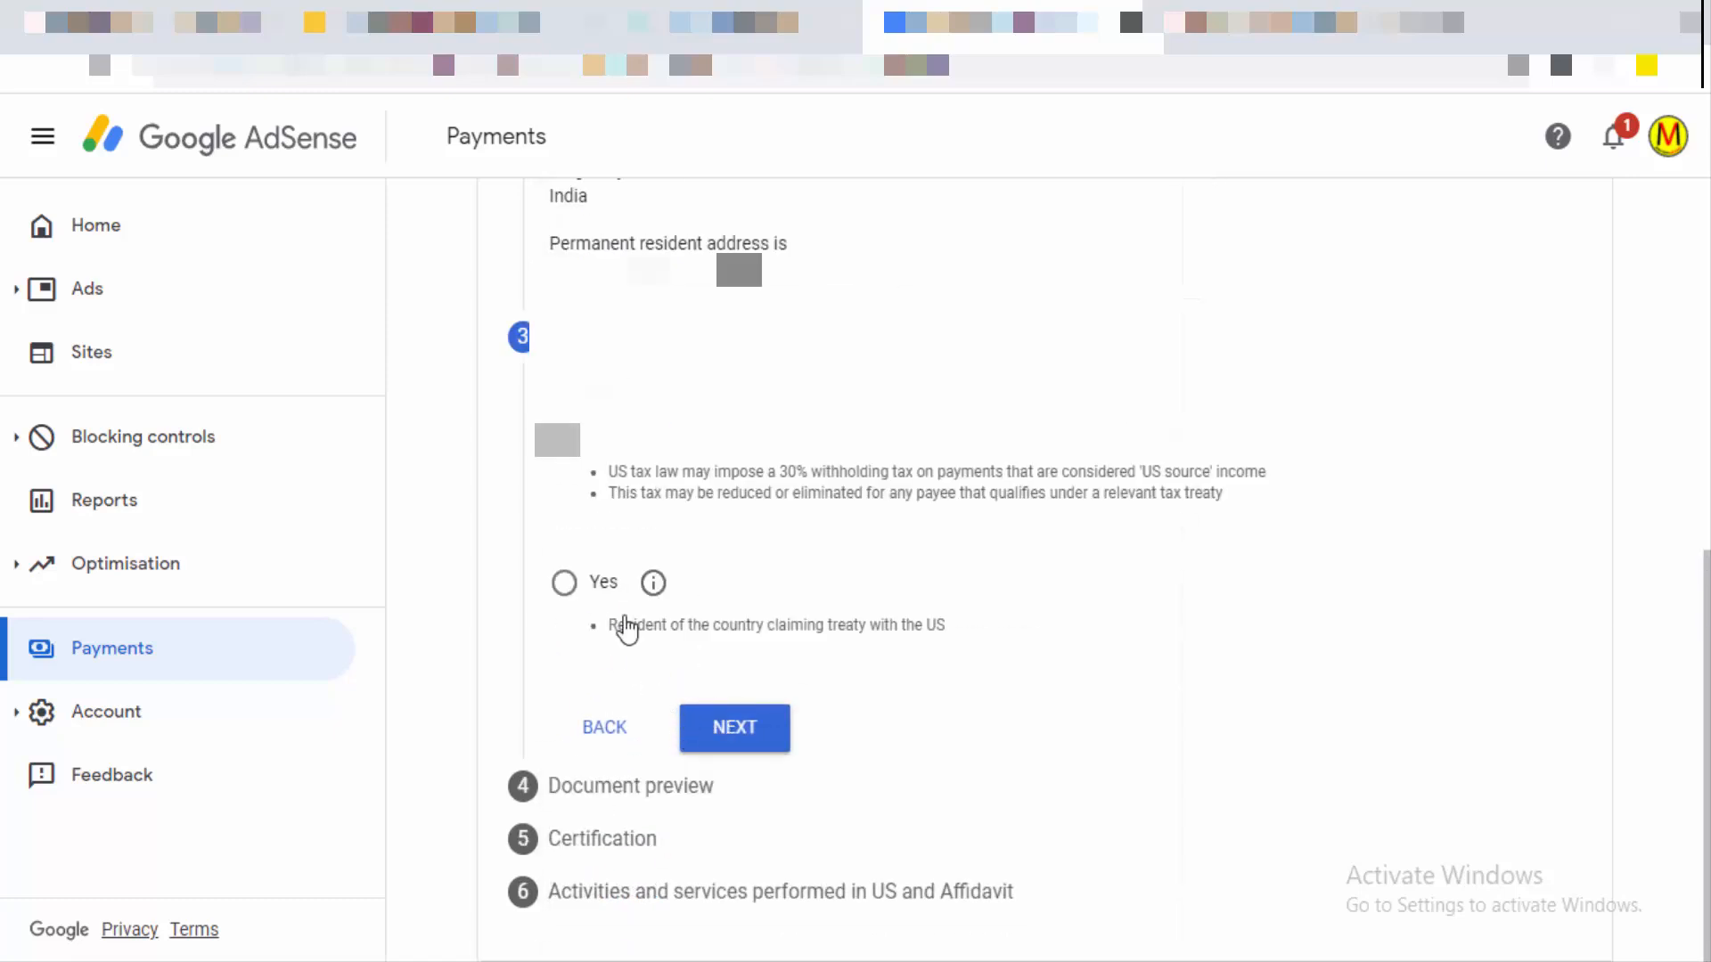
Step: Select Yes to claim a reduced treaty withholding rate, reading and closing the info popup
left_click(564, 584)
left_click(657, 611)
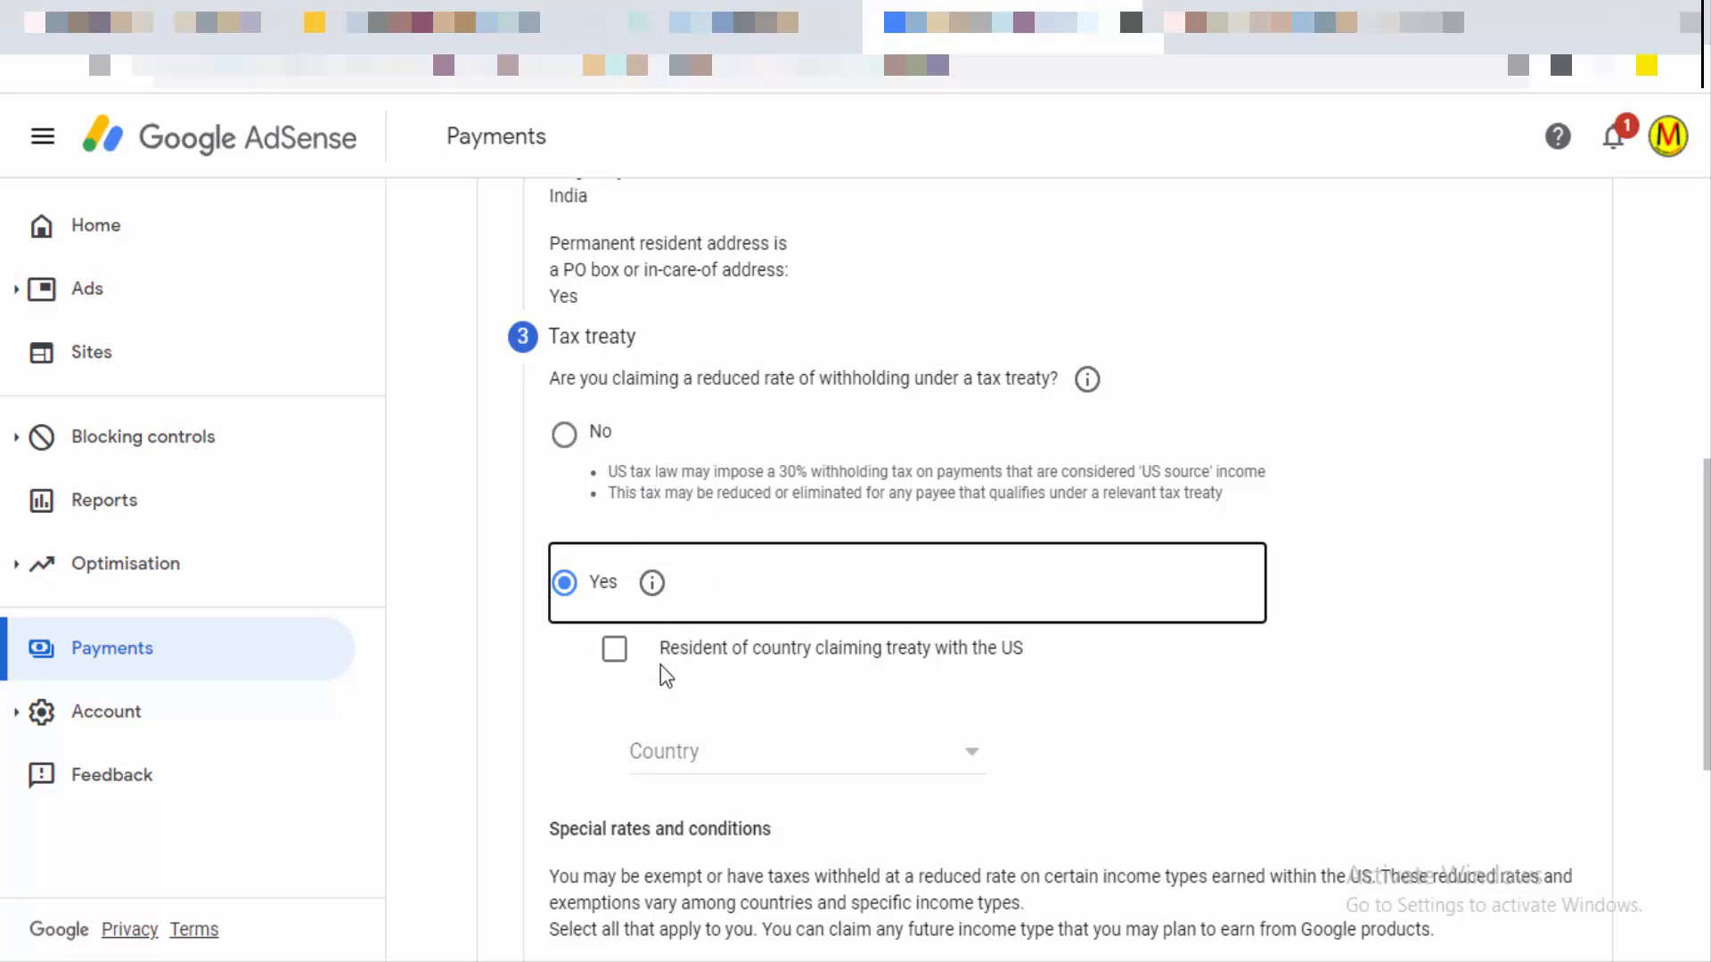
left_click(652, 585)
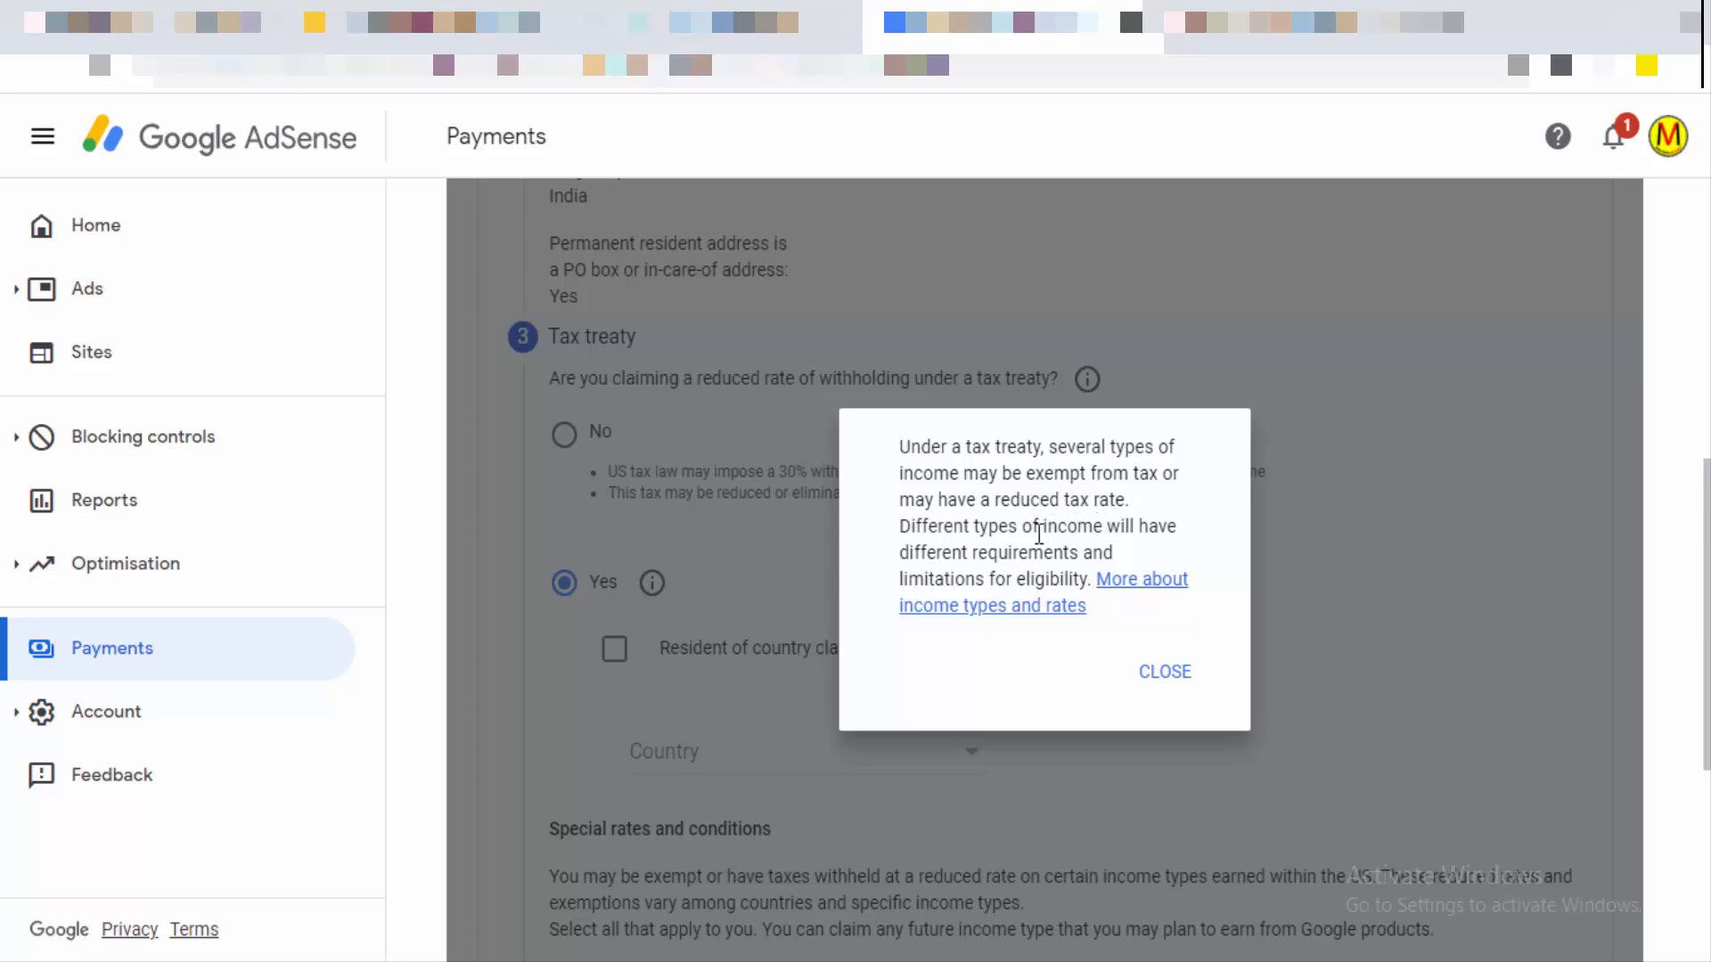
left_click(1158, 680)
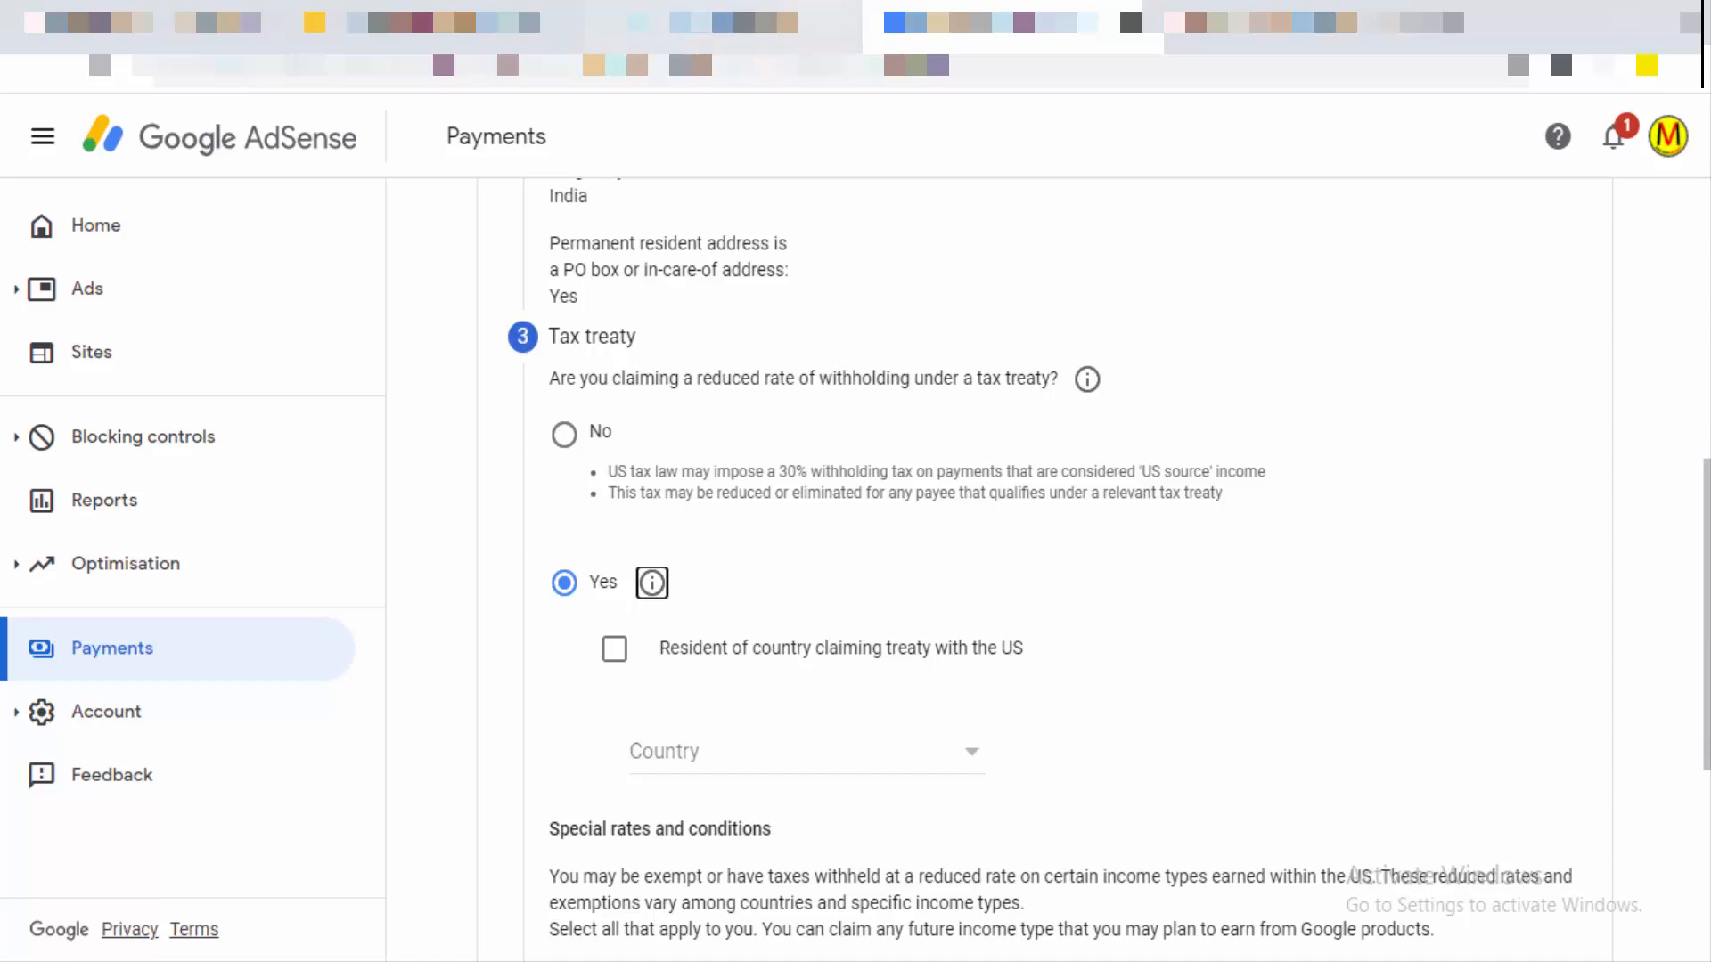
Step: Tick residency in a treaty country and choose India as the treaty country
left_click(616, 657)
left_click(965, 762)
scroll(865, 681, "down", 5)
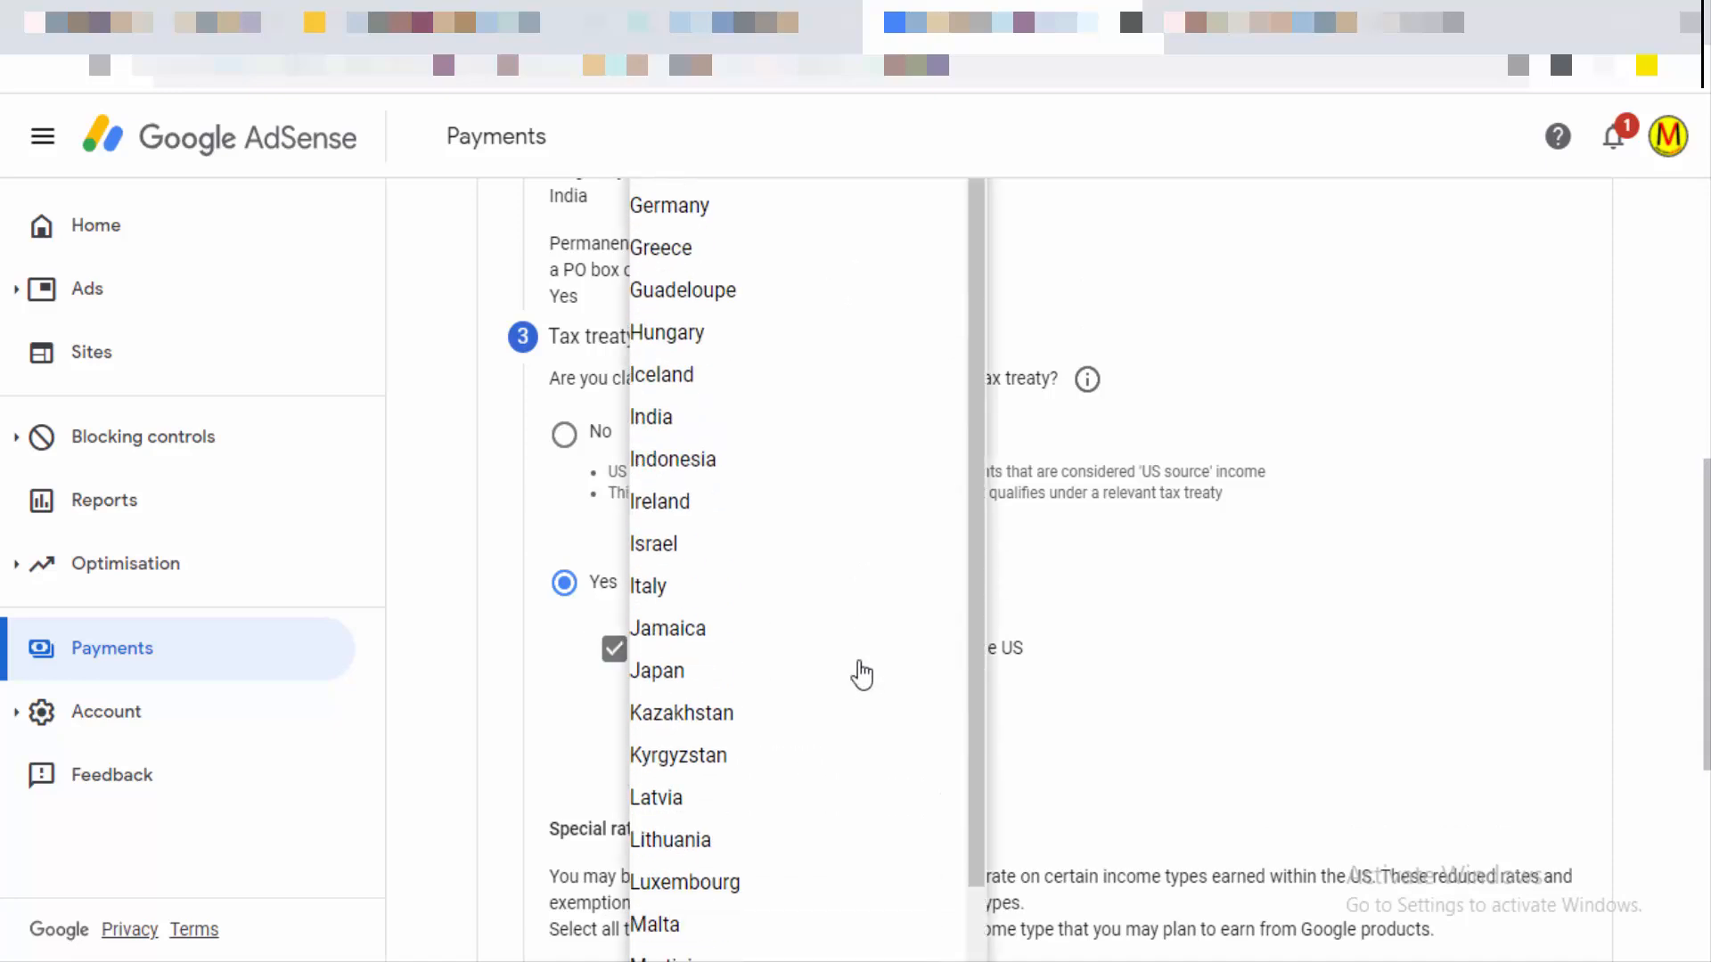
left_click(725, 419)
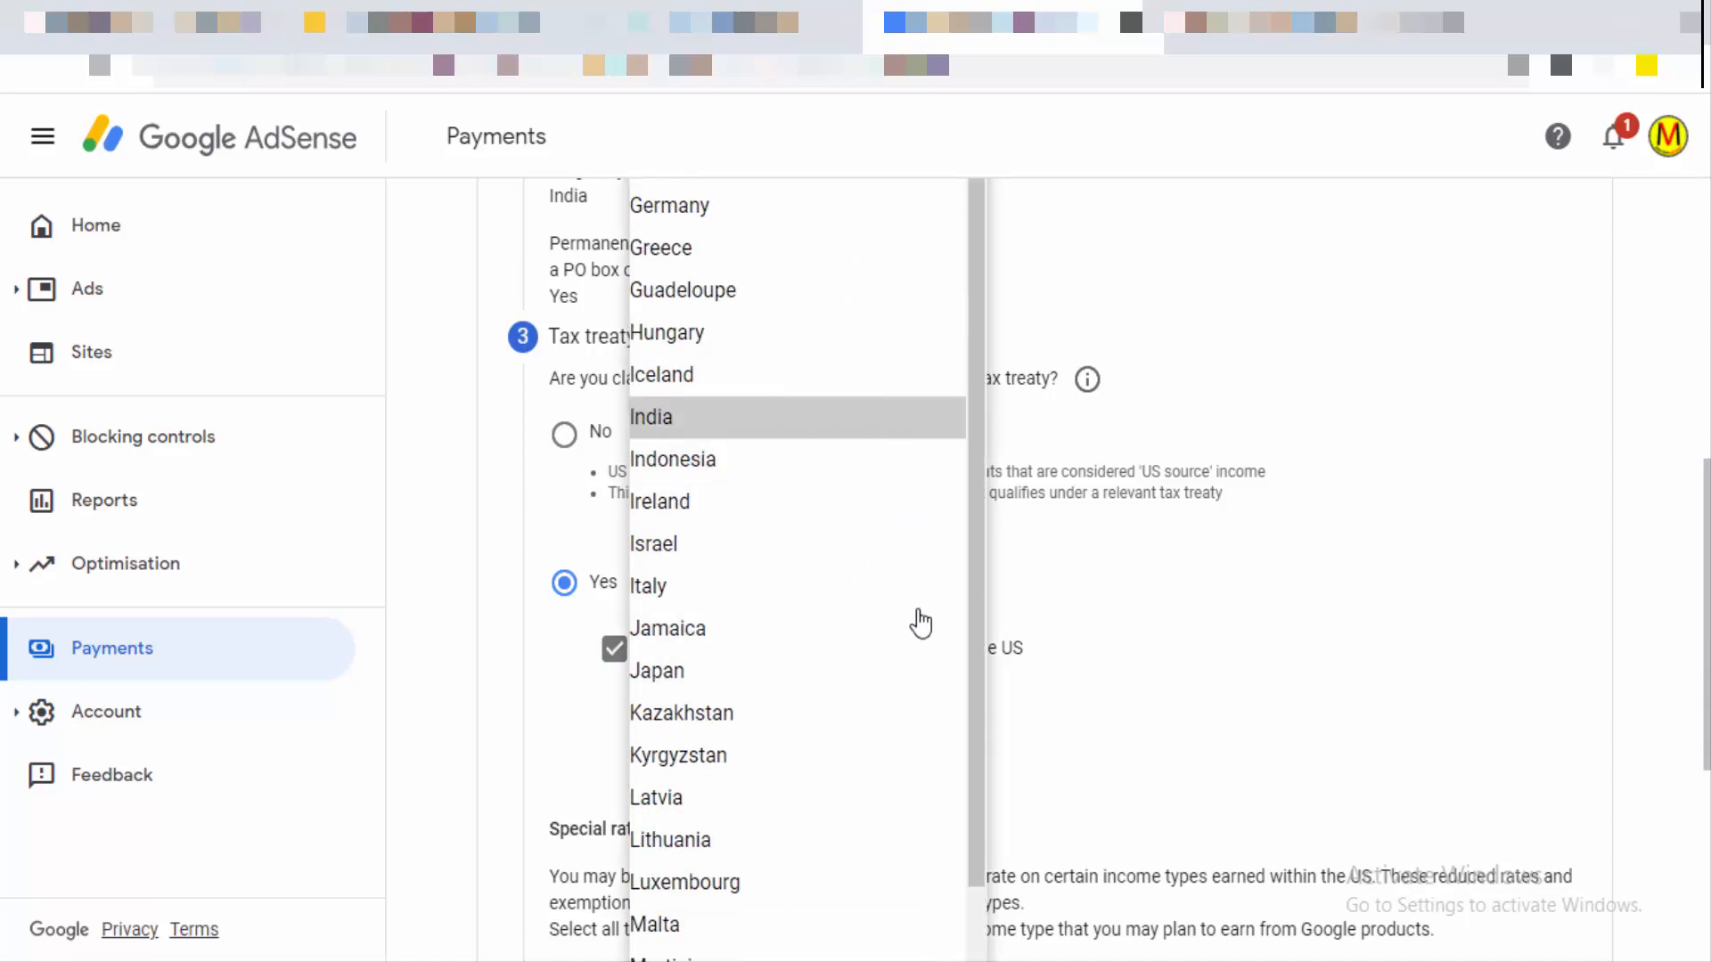
scroll(906, 673, "down", 5)
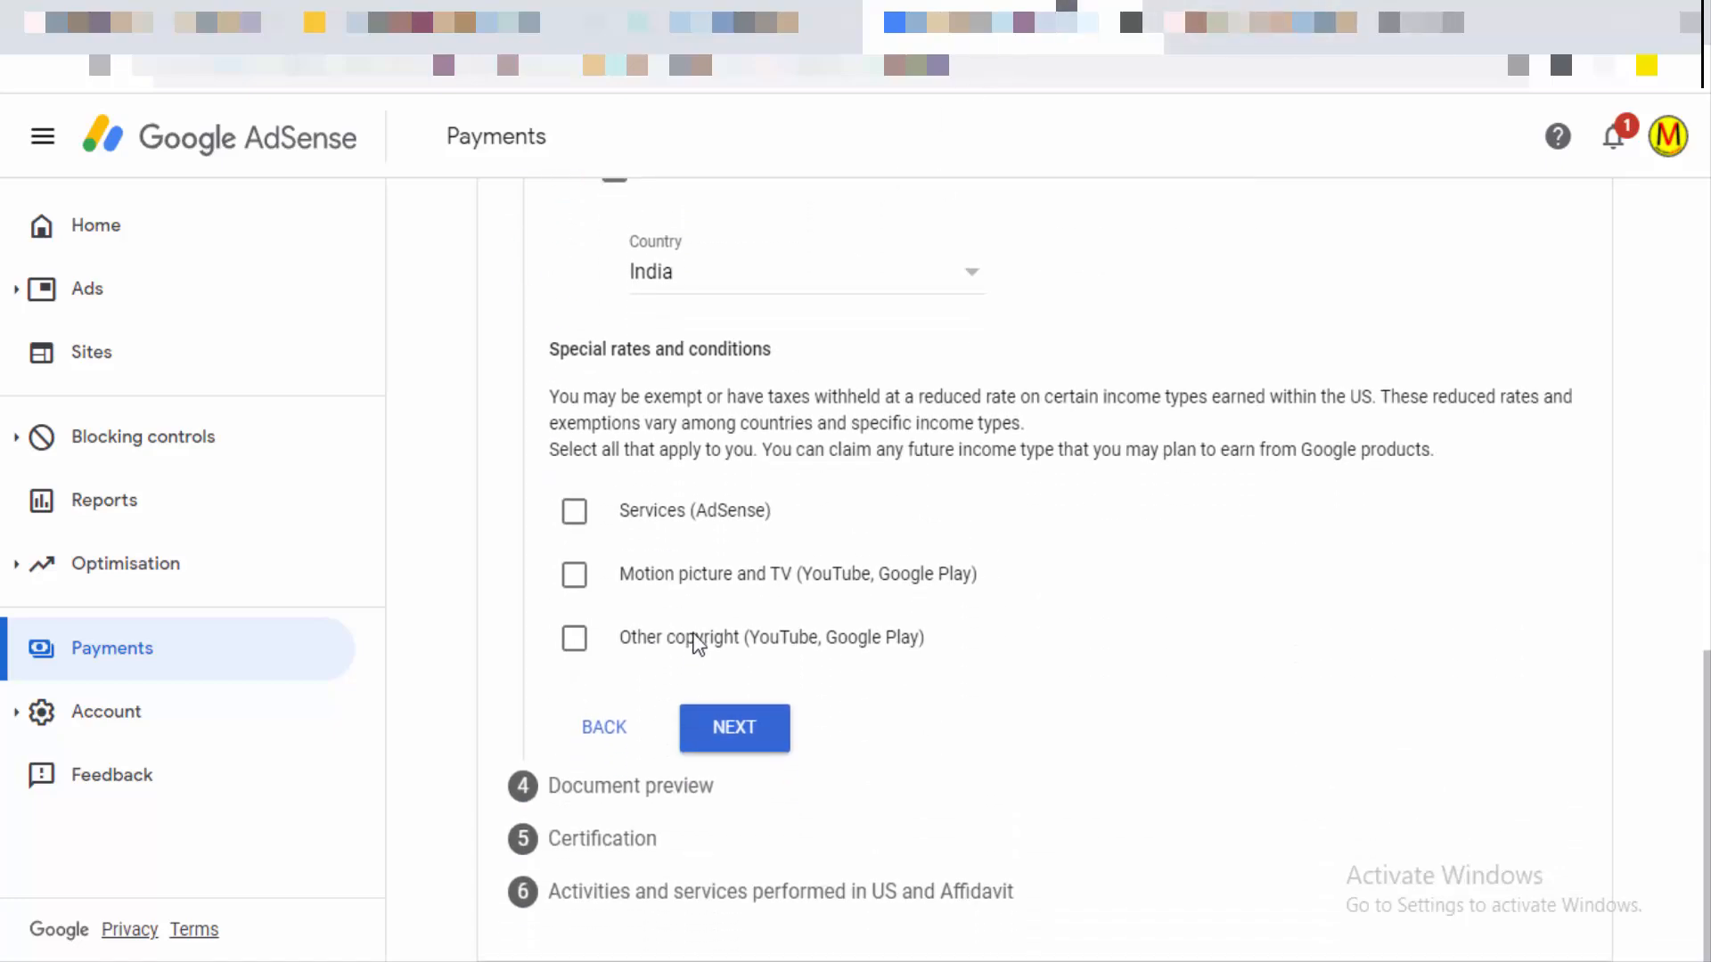
Step: Claim Services income at 0% under Article 7 paragraph 1 and tick its treaty terms confirmation
left_click(571, 514)
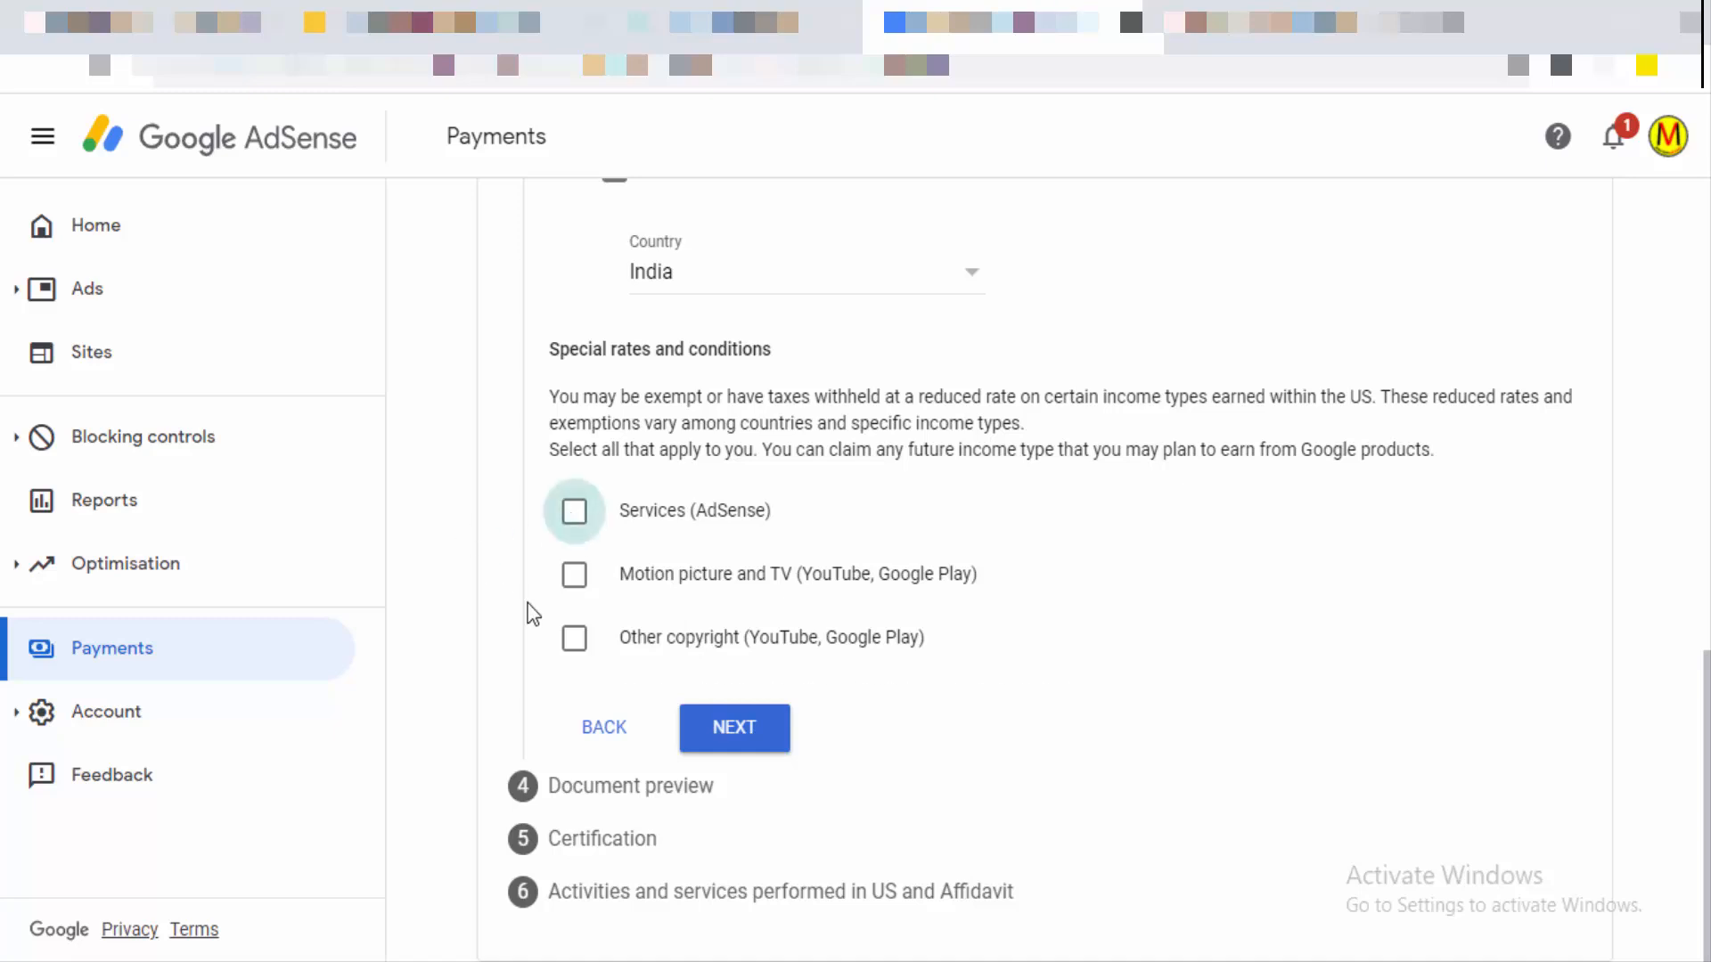
left_click(950, 624)
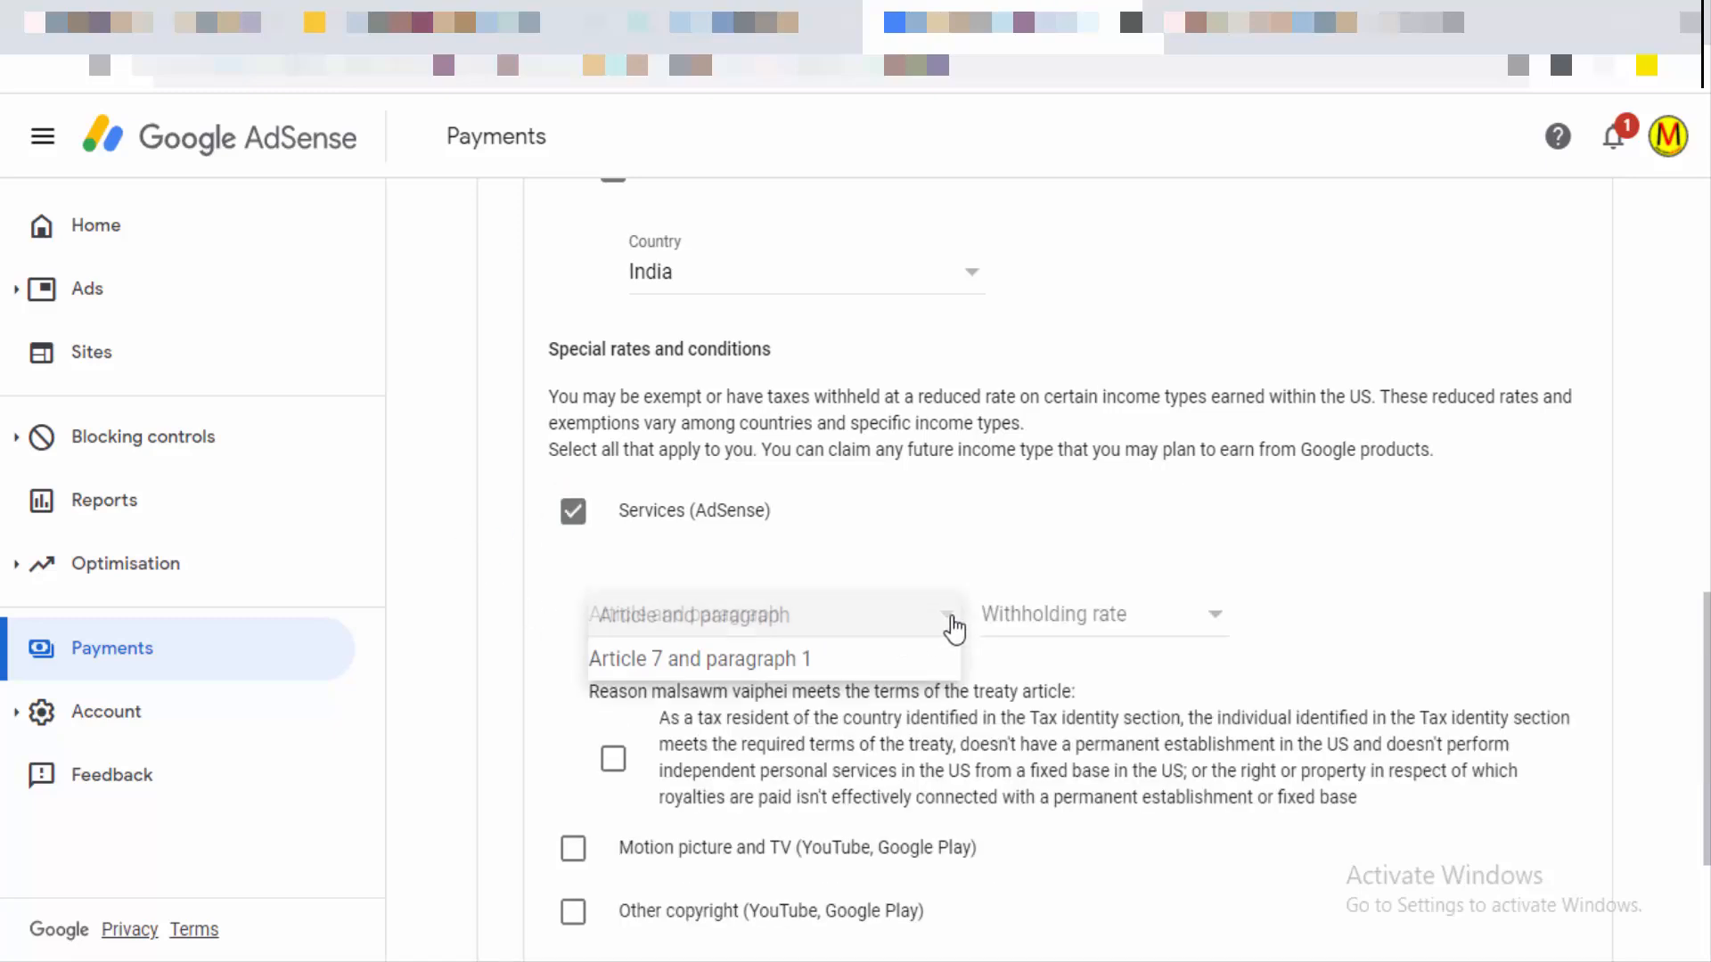
left_click(782, 662)
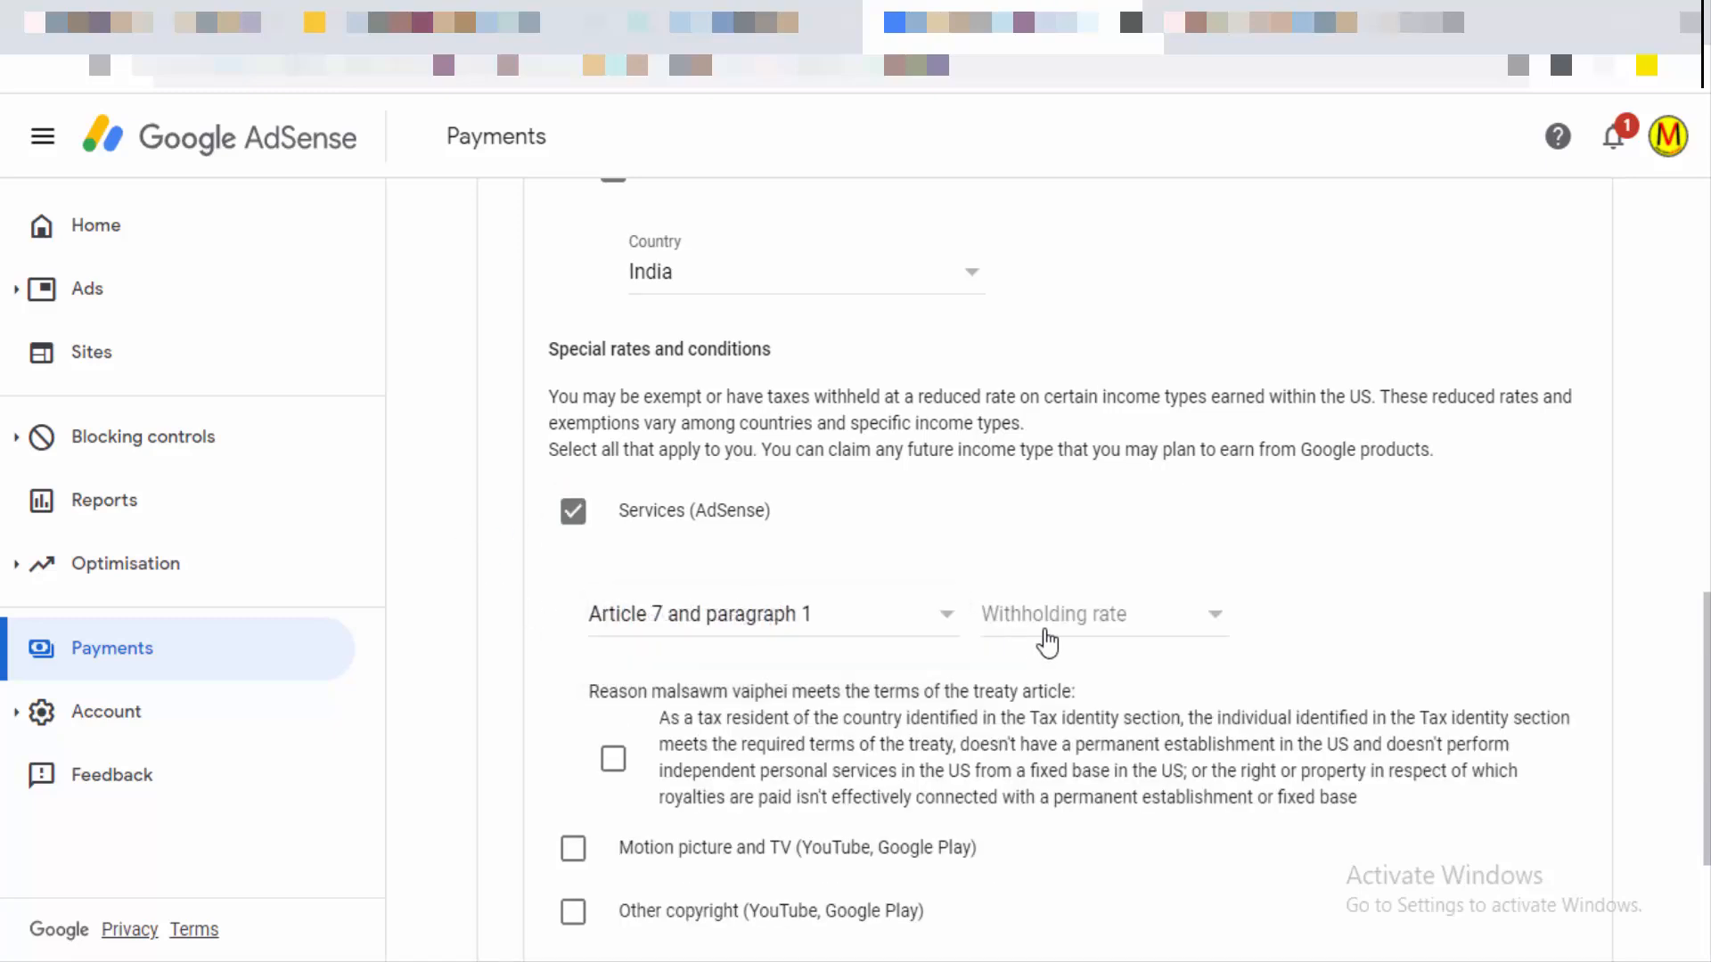
left_click(1103, 626)
left_click(1079, 663)
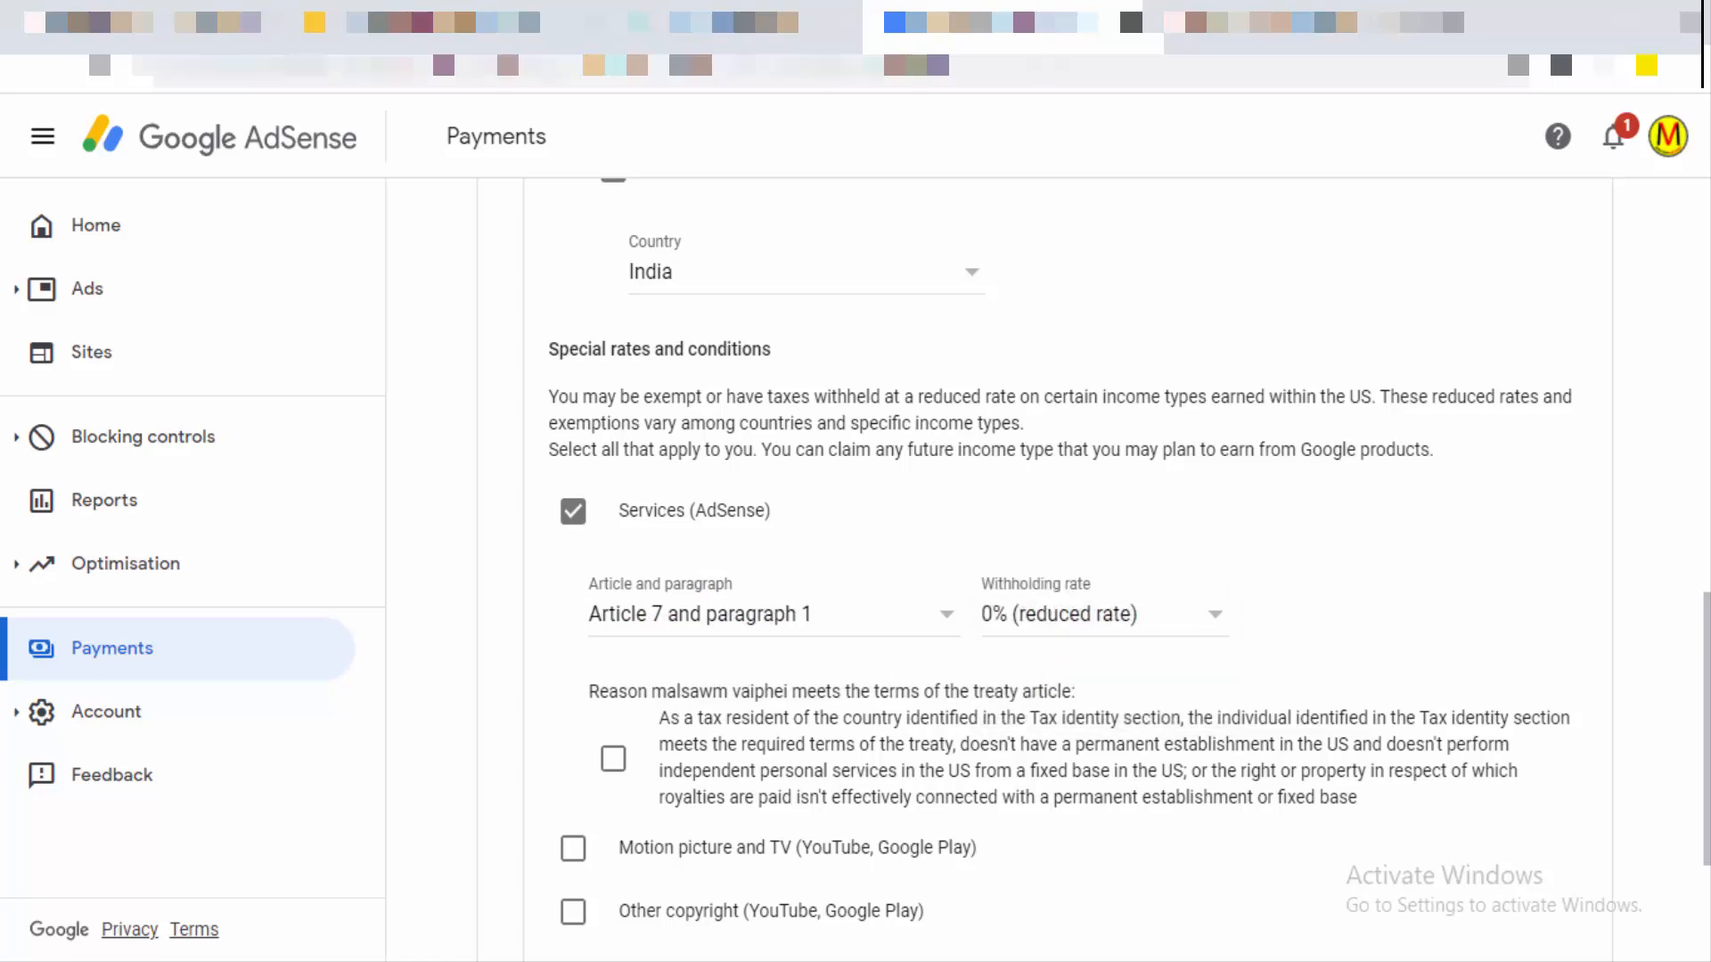
scroll(846, 696, "down", 3)
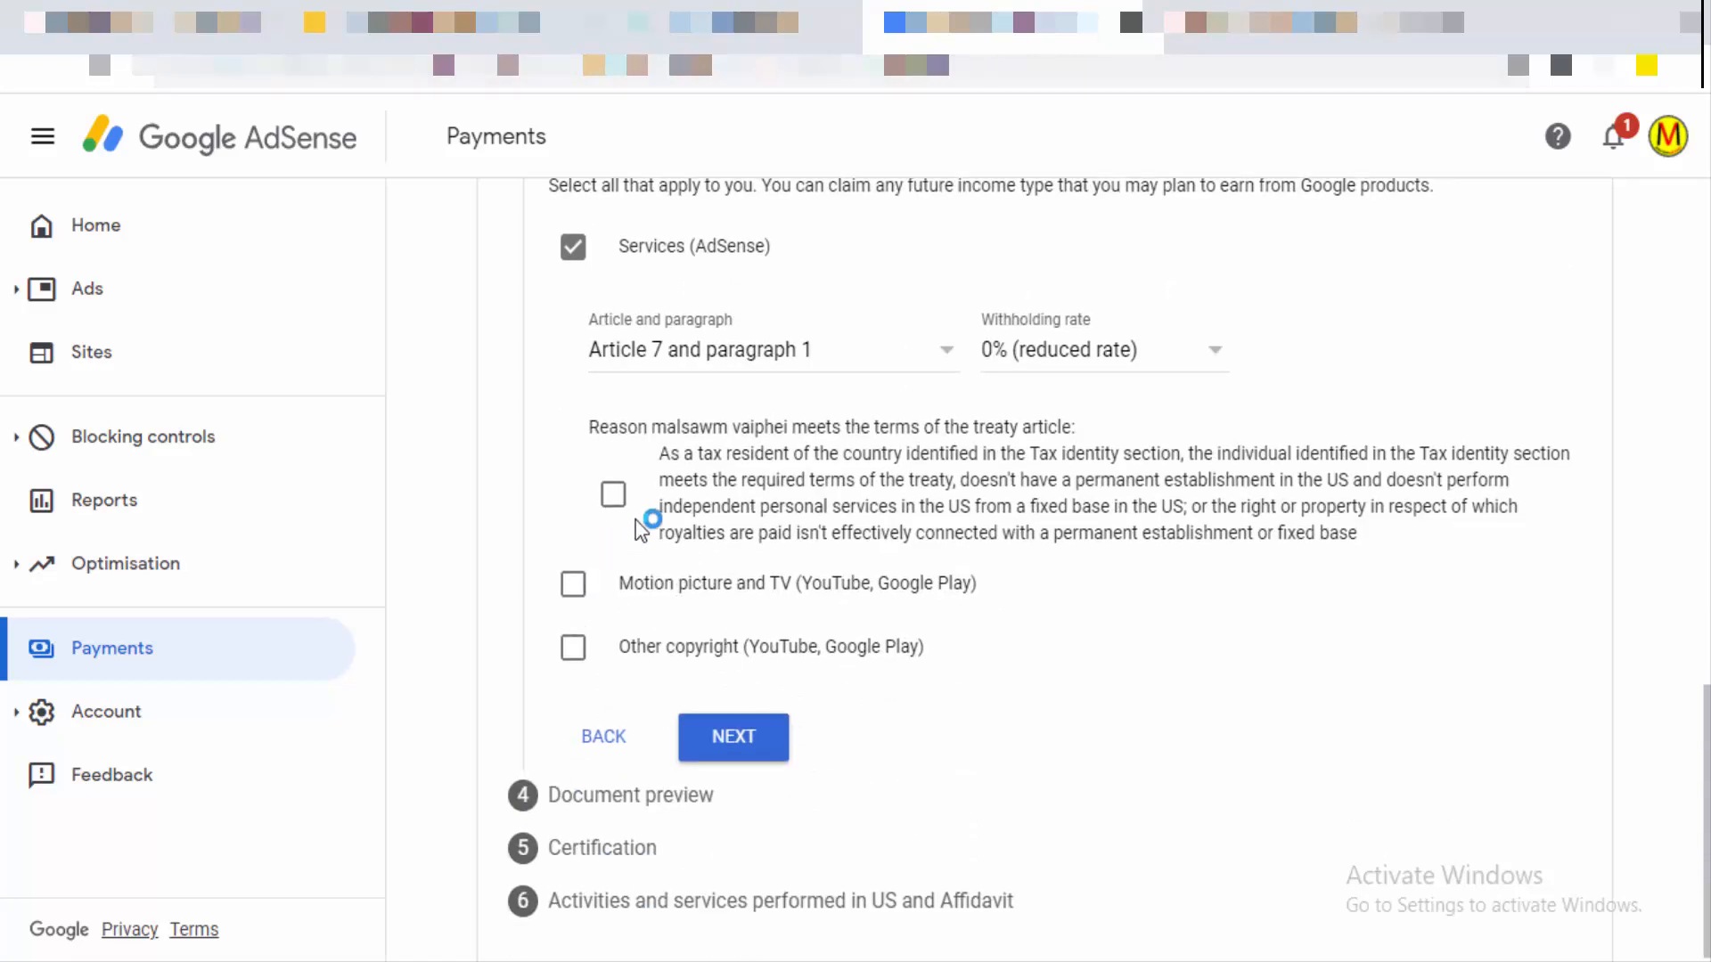
left_click(614, 499)
Step: Claim Motion picture and TV at 15% under Article 12 paragraph 2A II, tick its confirmation, and continue
left_click(577, 588)
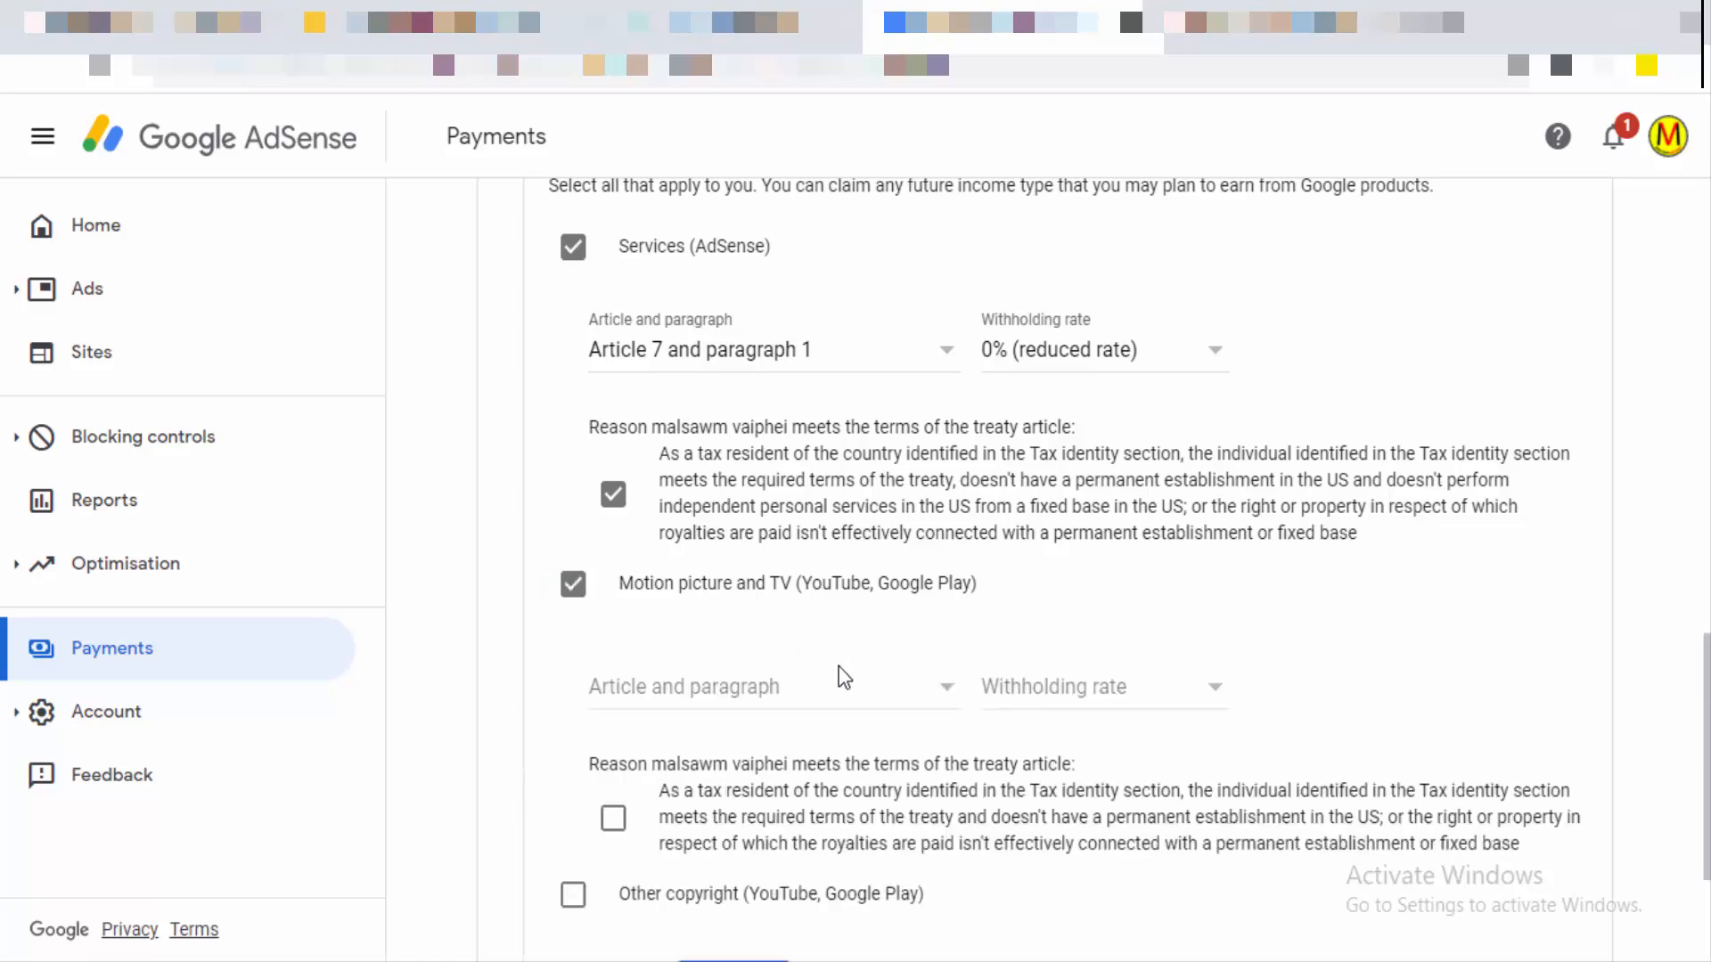
left_click(947, 704)
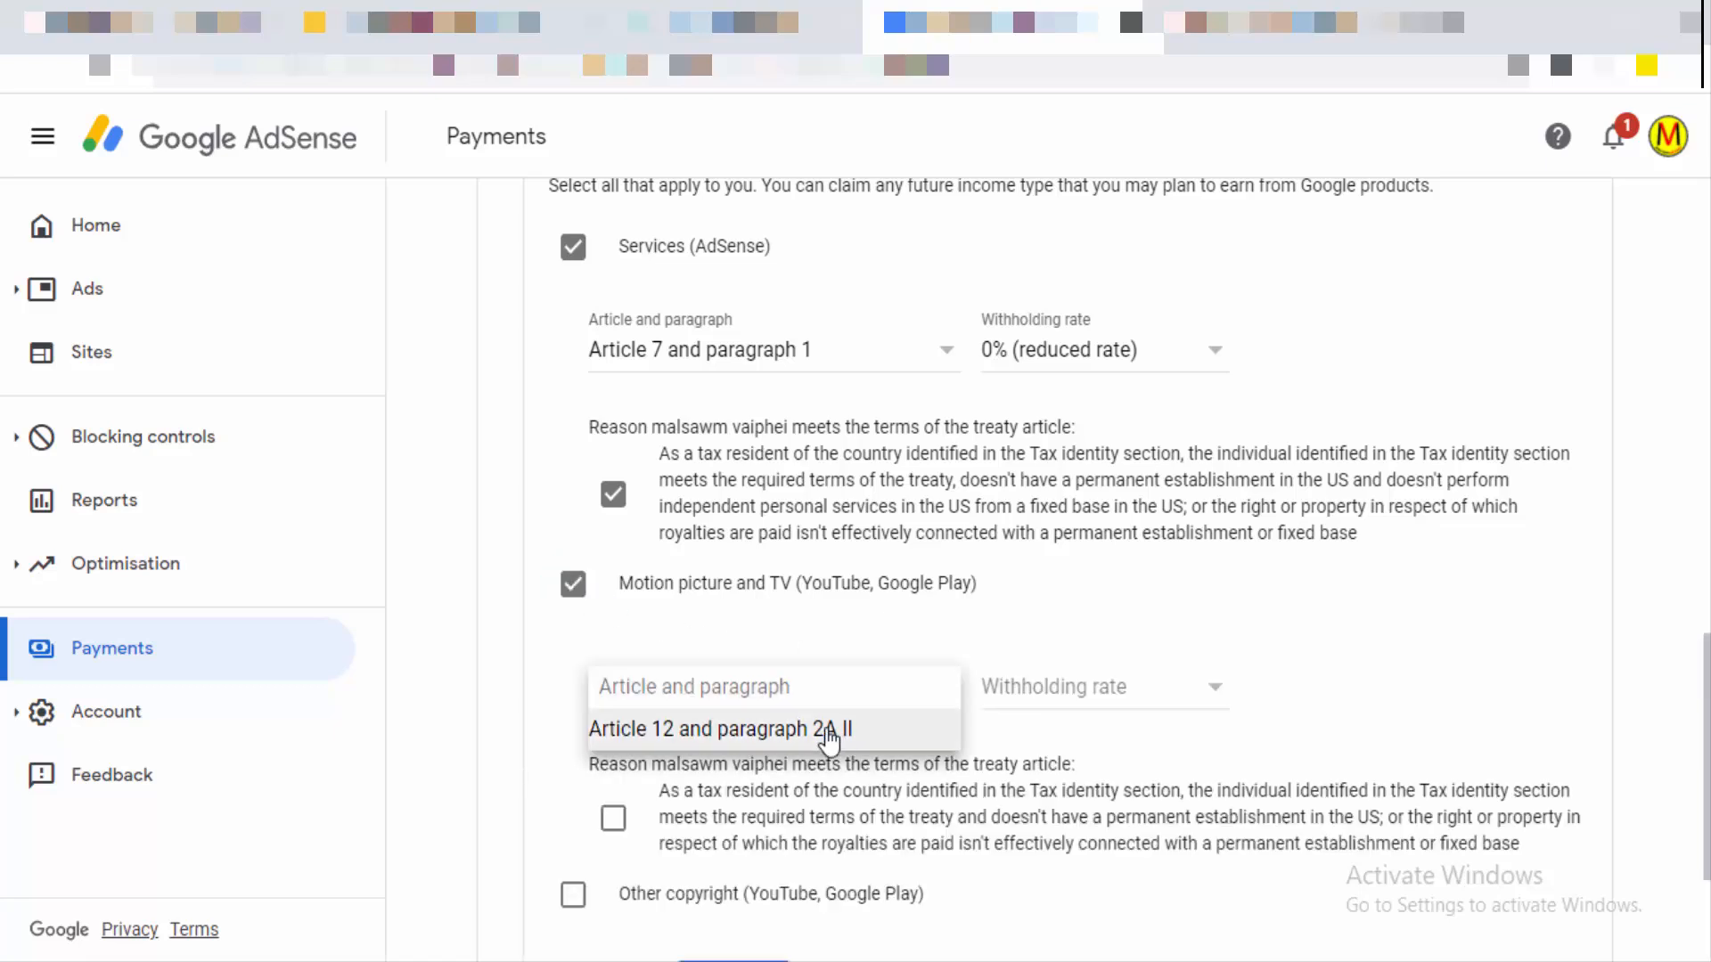
left_click(939, 726)
left_click(1062, 699)
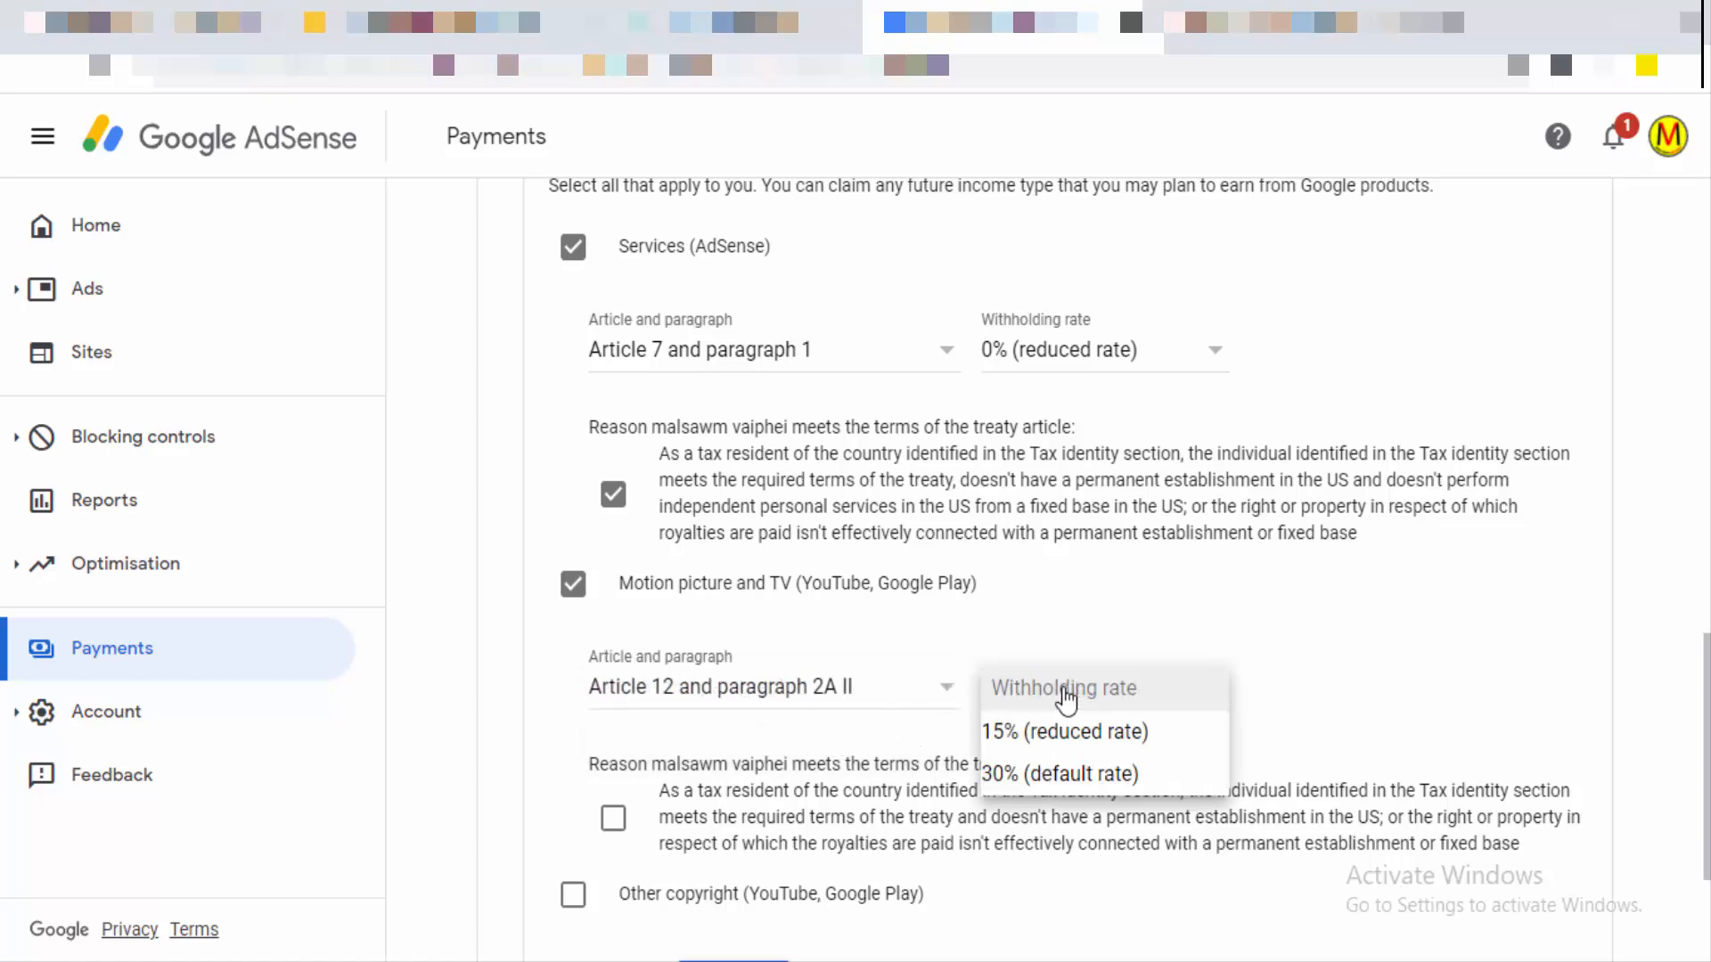
left_click(1105, 731)
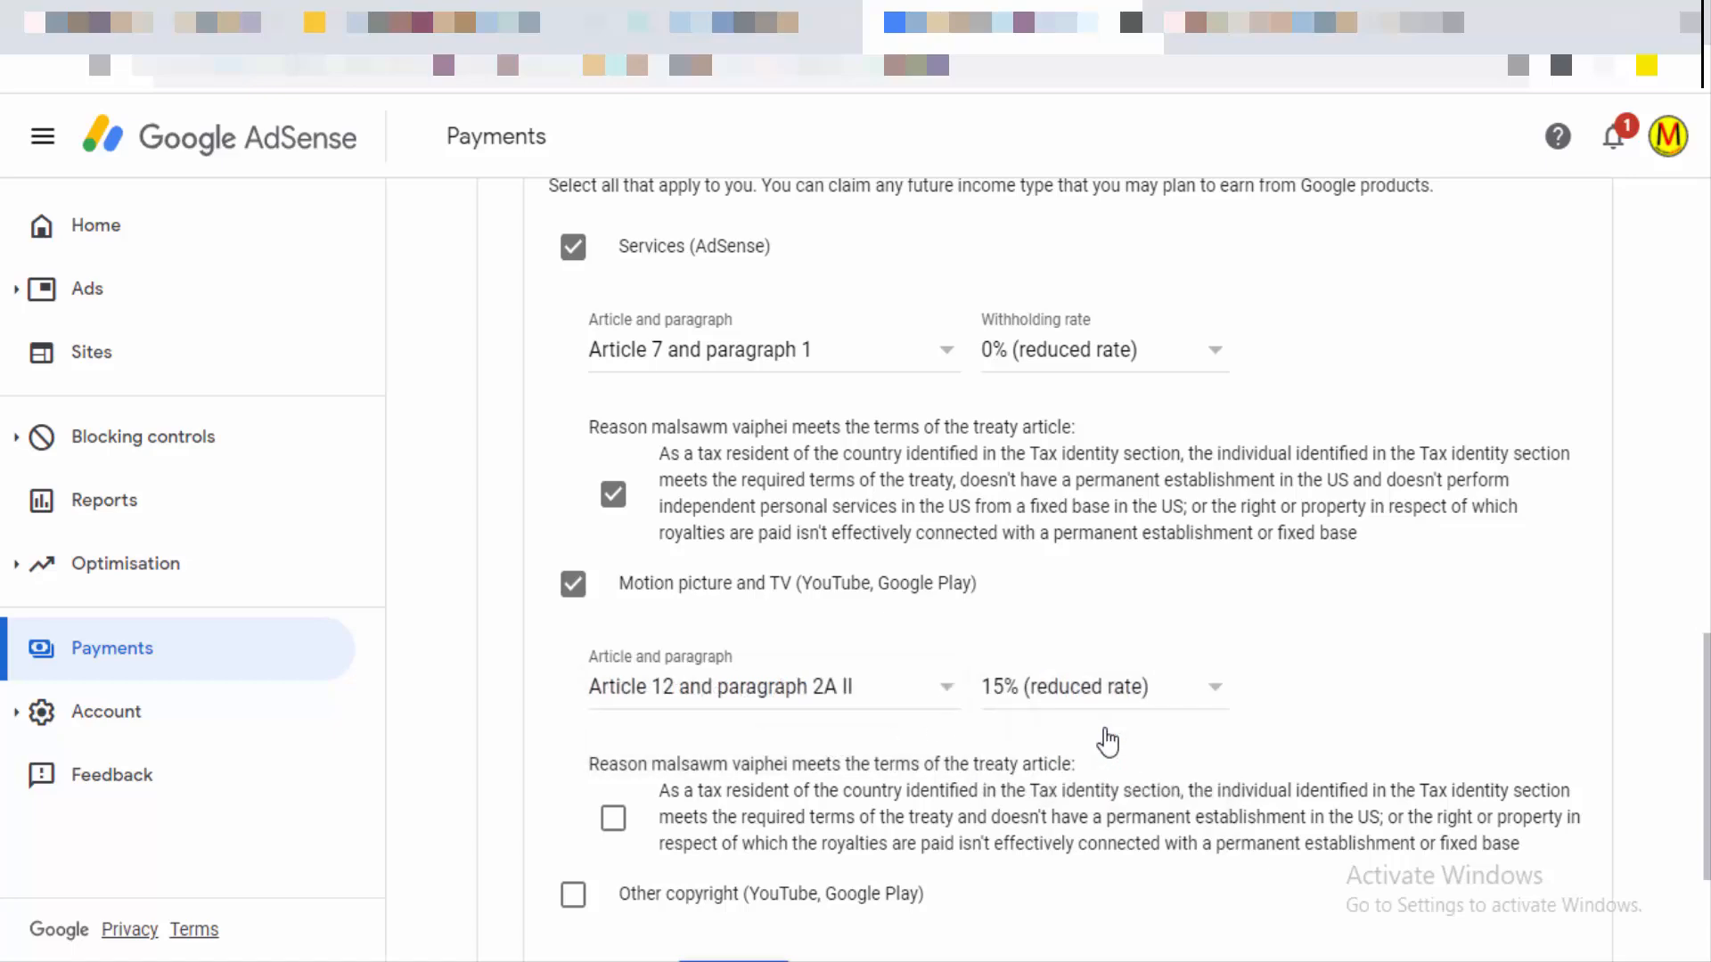
scroll(826, 730, "down", 3)
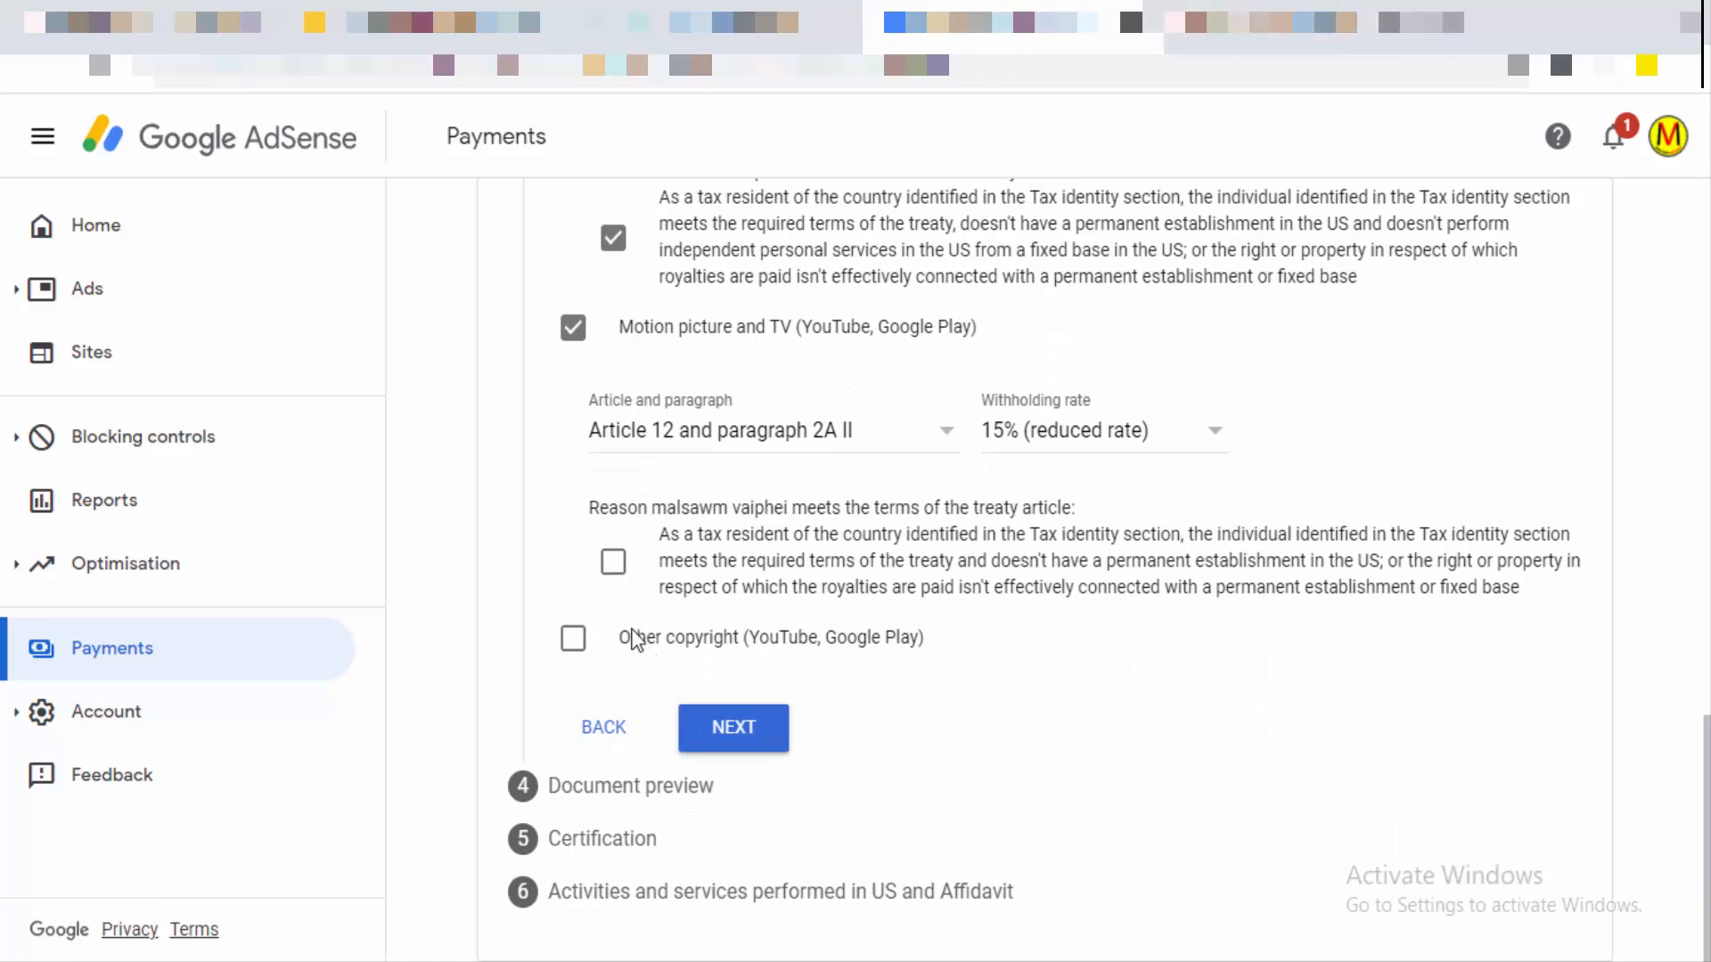
left_click(613, 563)
left_click(739, 732)
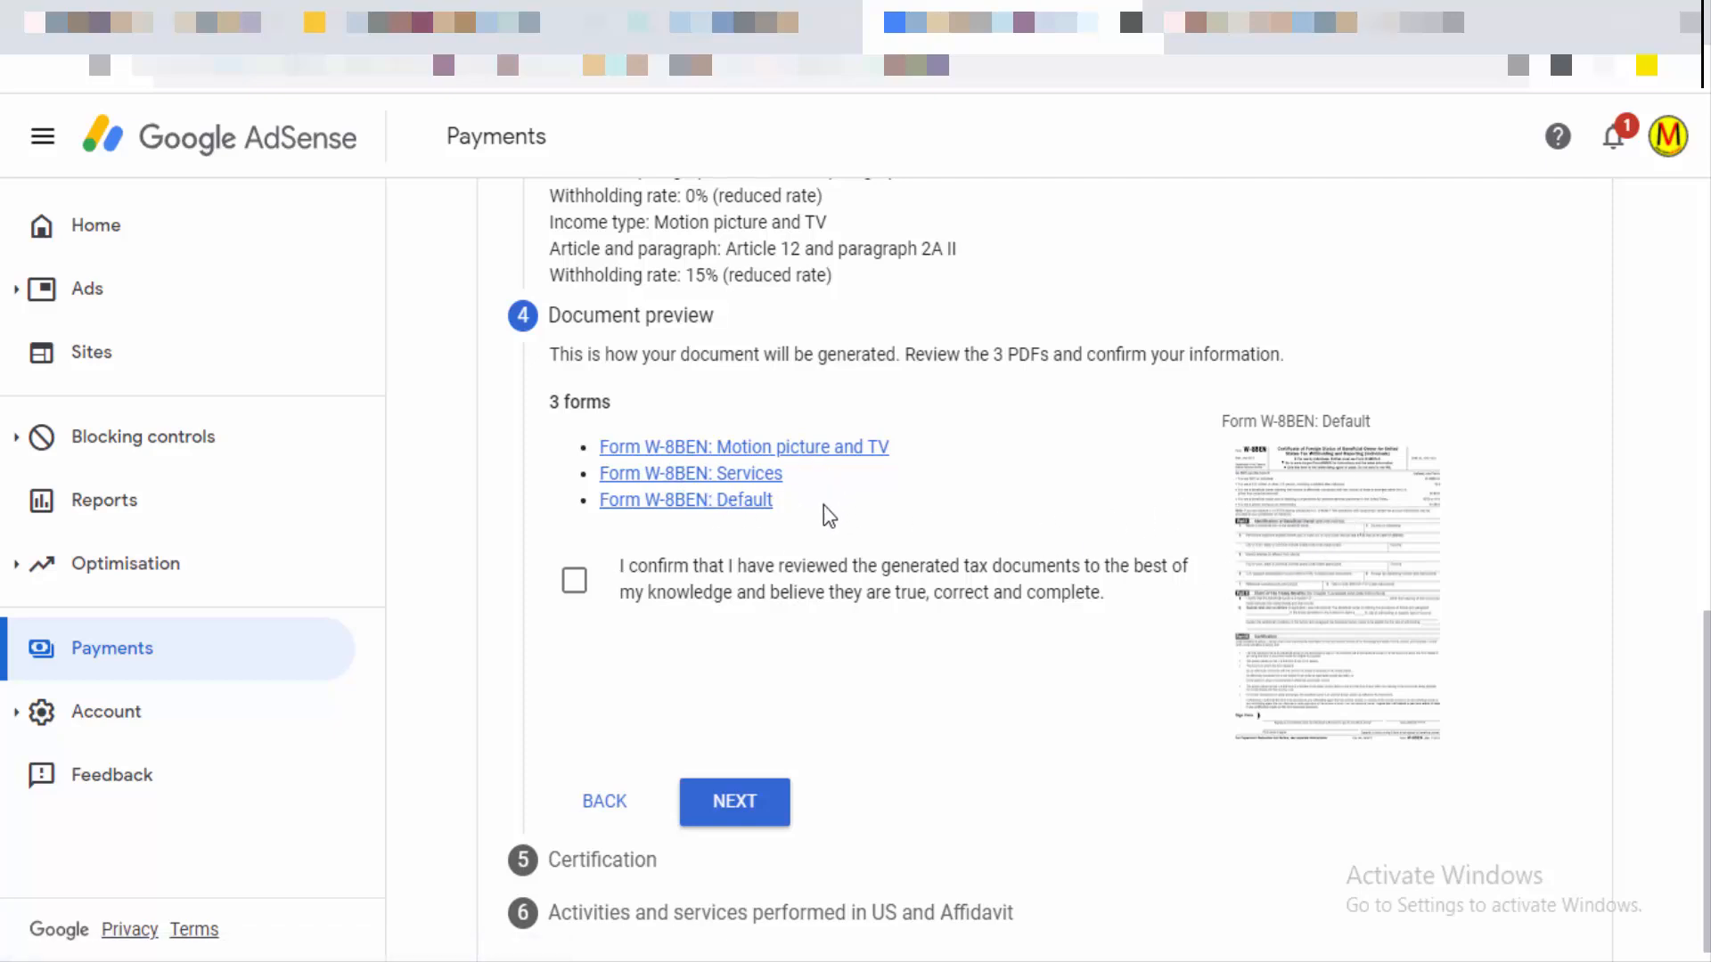
Step: Confirm the three generated W-8BEN forms were reviewed and continue to Certification
left_click(575, 588)
scroll(883, 713, "down", 1)
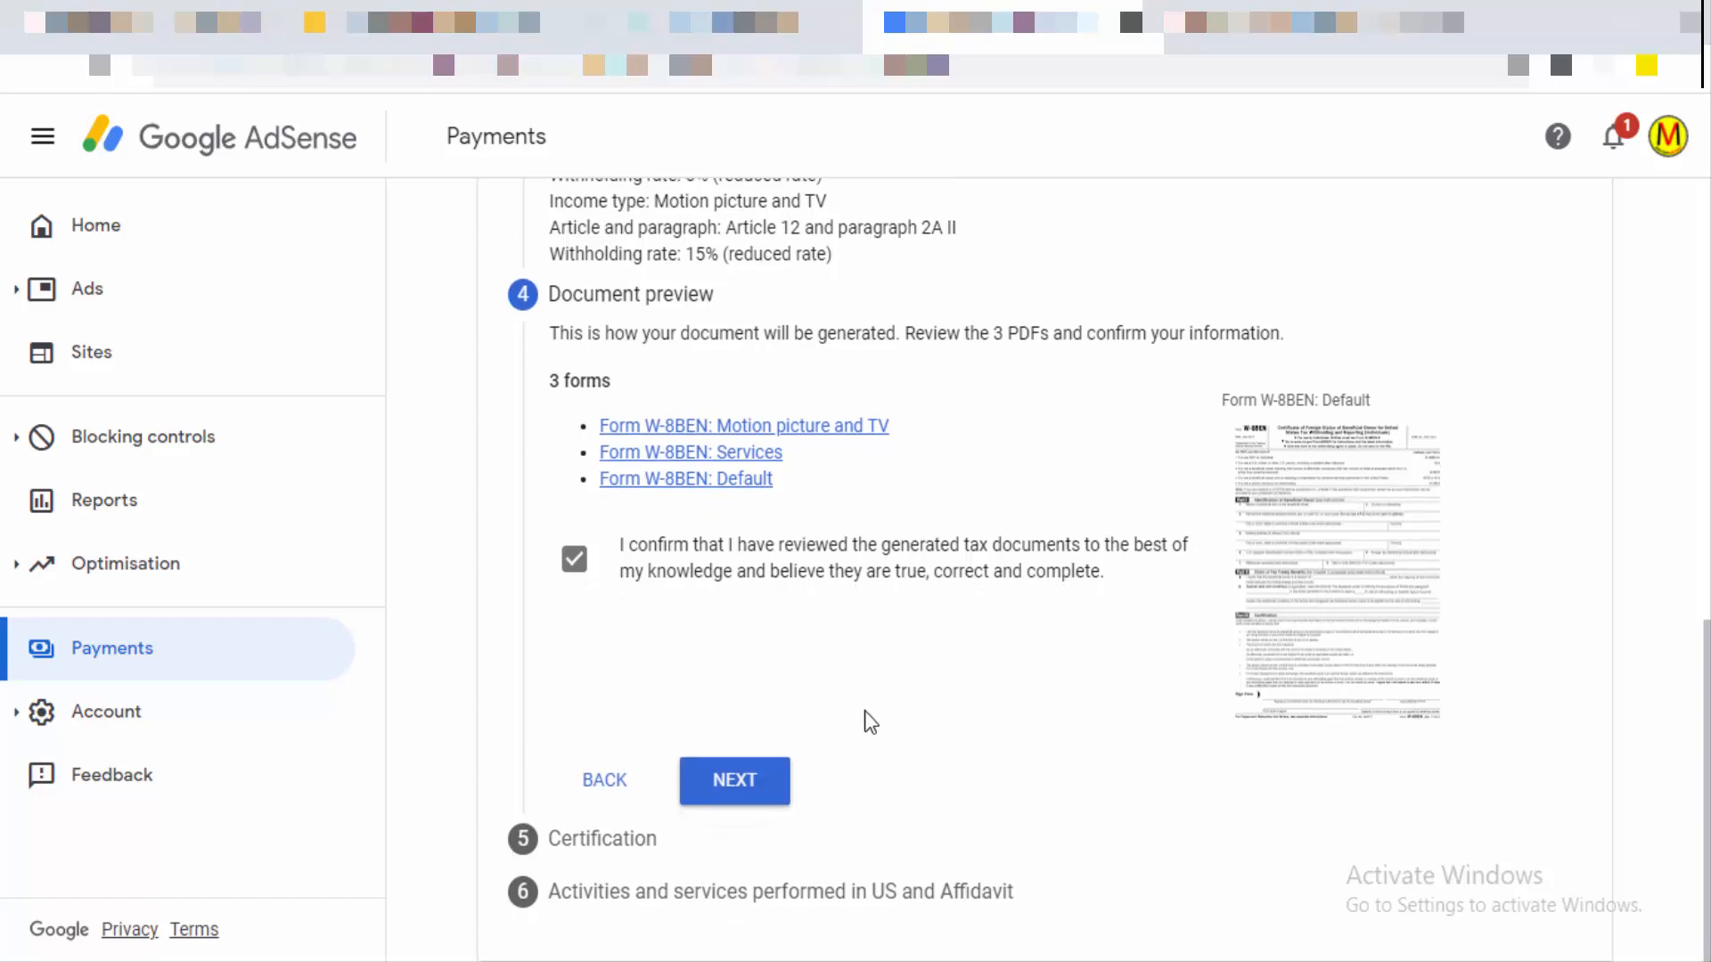
left_click(763, 787)
scroll(776, 757, "down", 6)
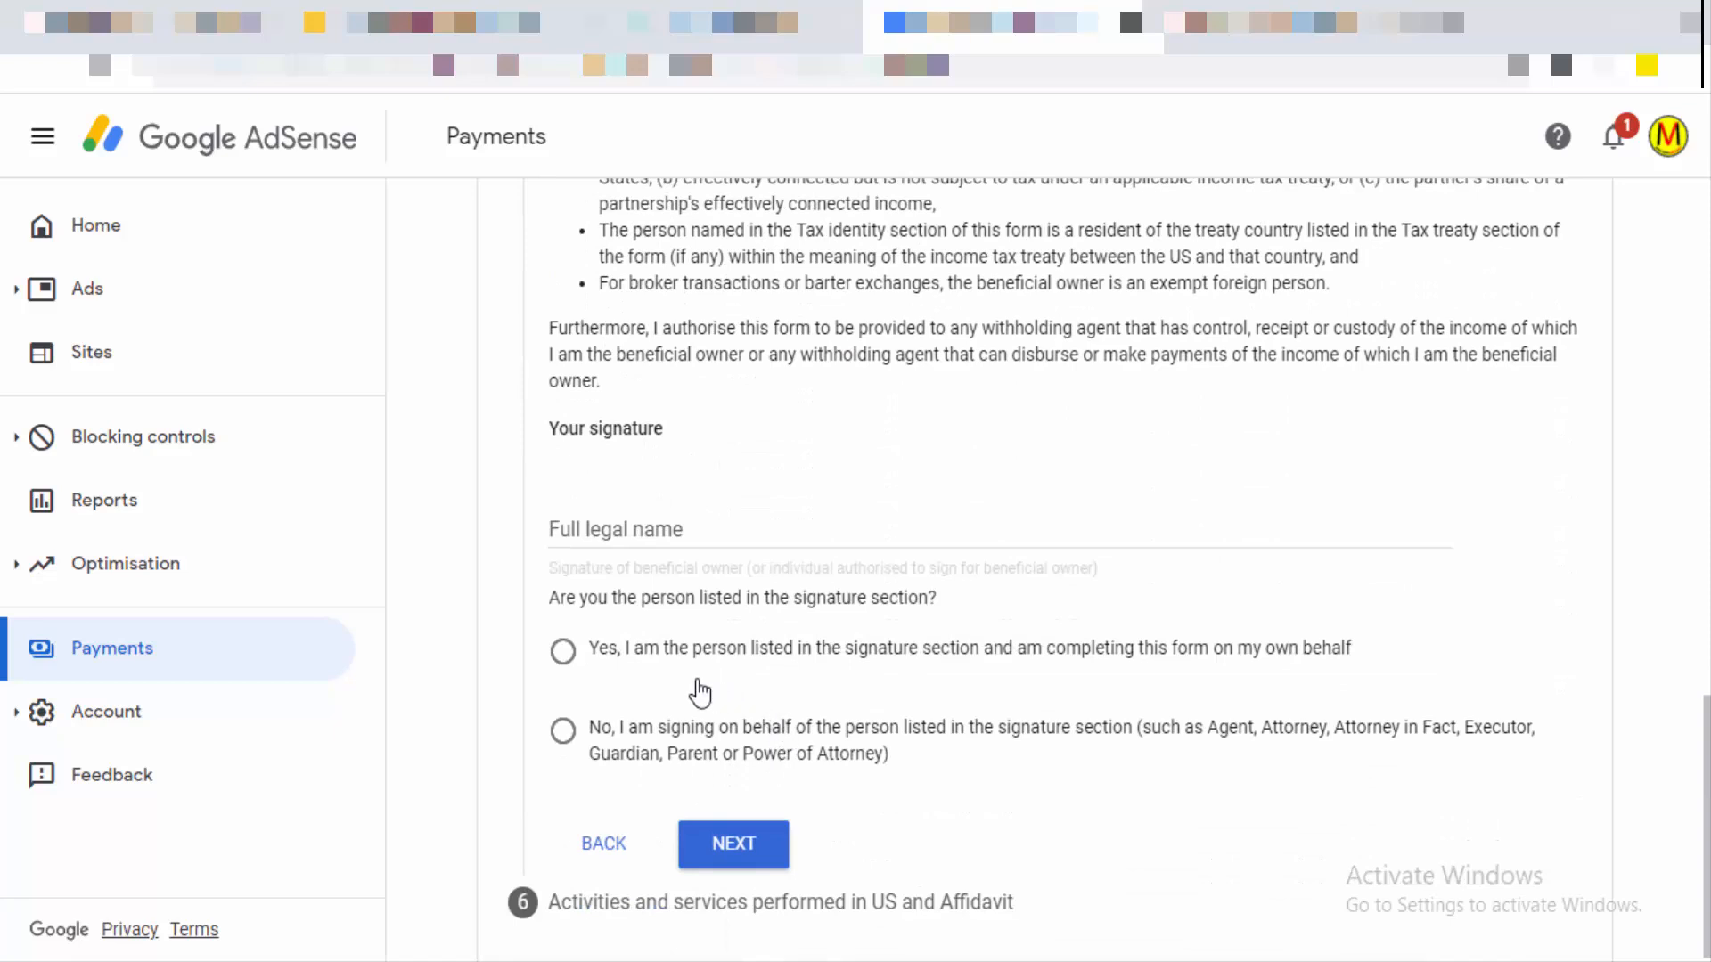
Step: Sign with your full legal name, confirm you are the person listed, and proceed to the Affidavit step
left_click(710, 533)
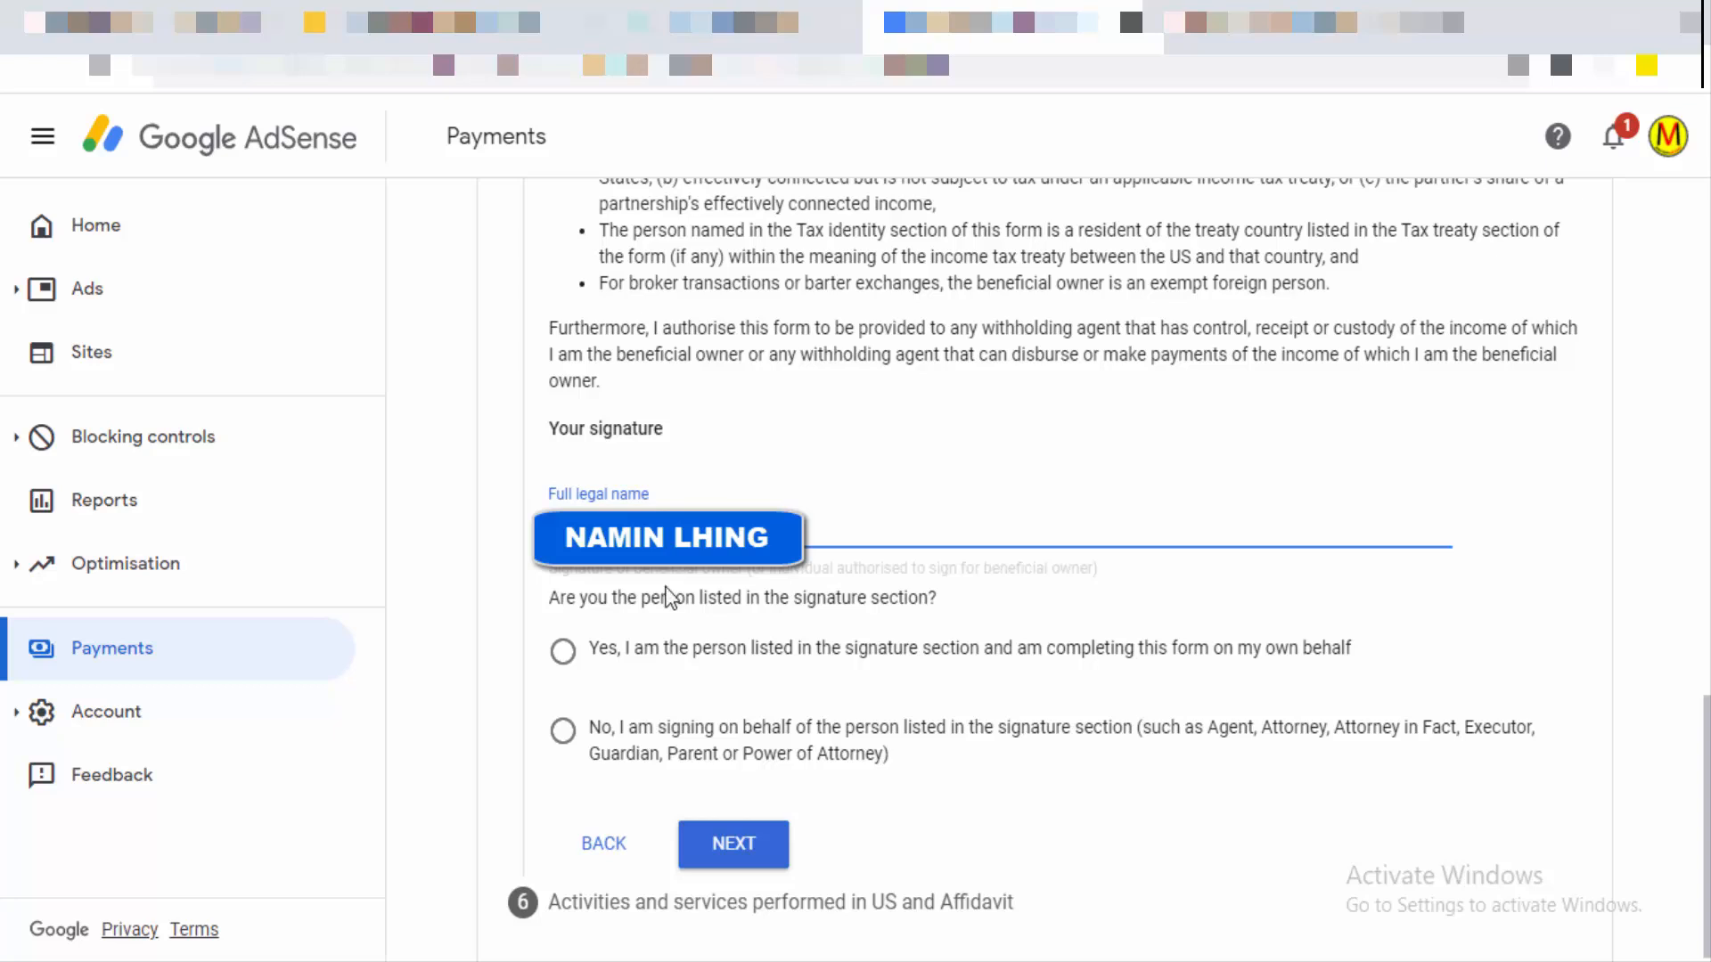
left_click(568, 658)
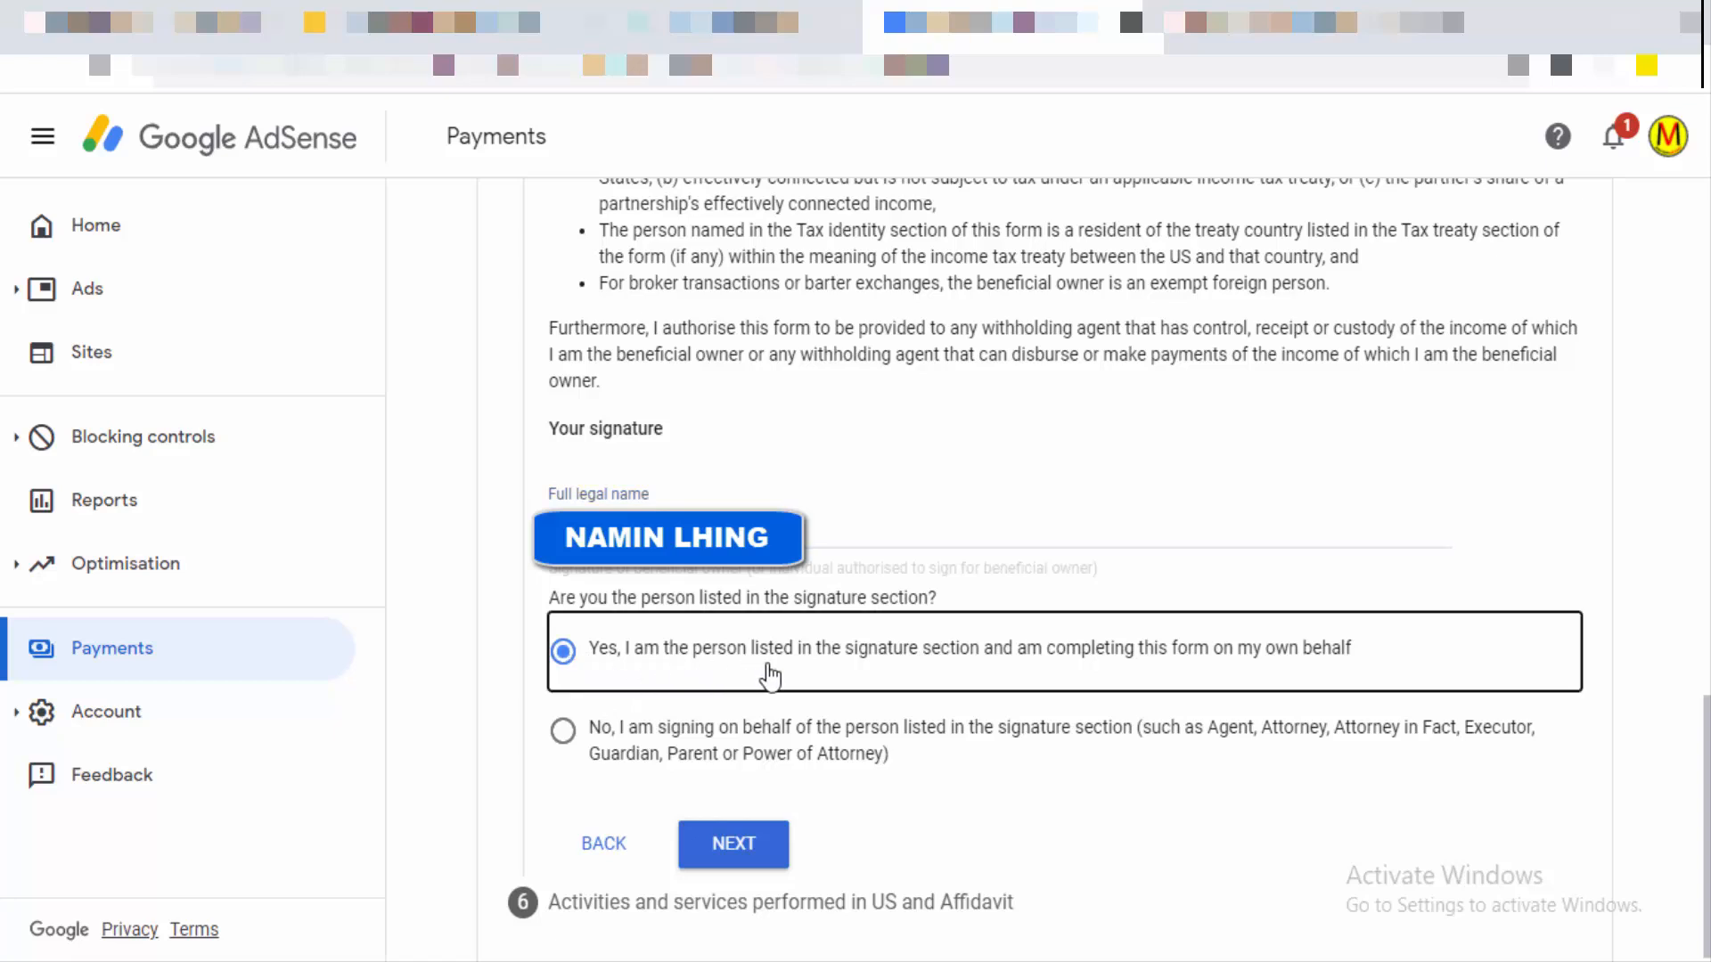
left_click(726, 849)
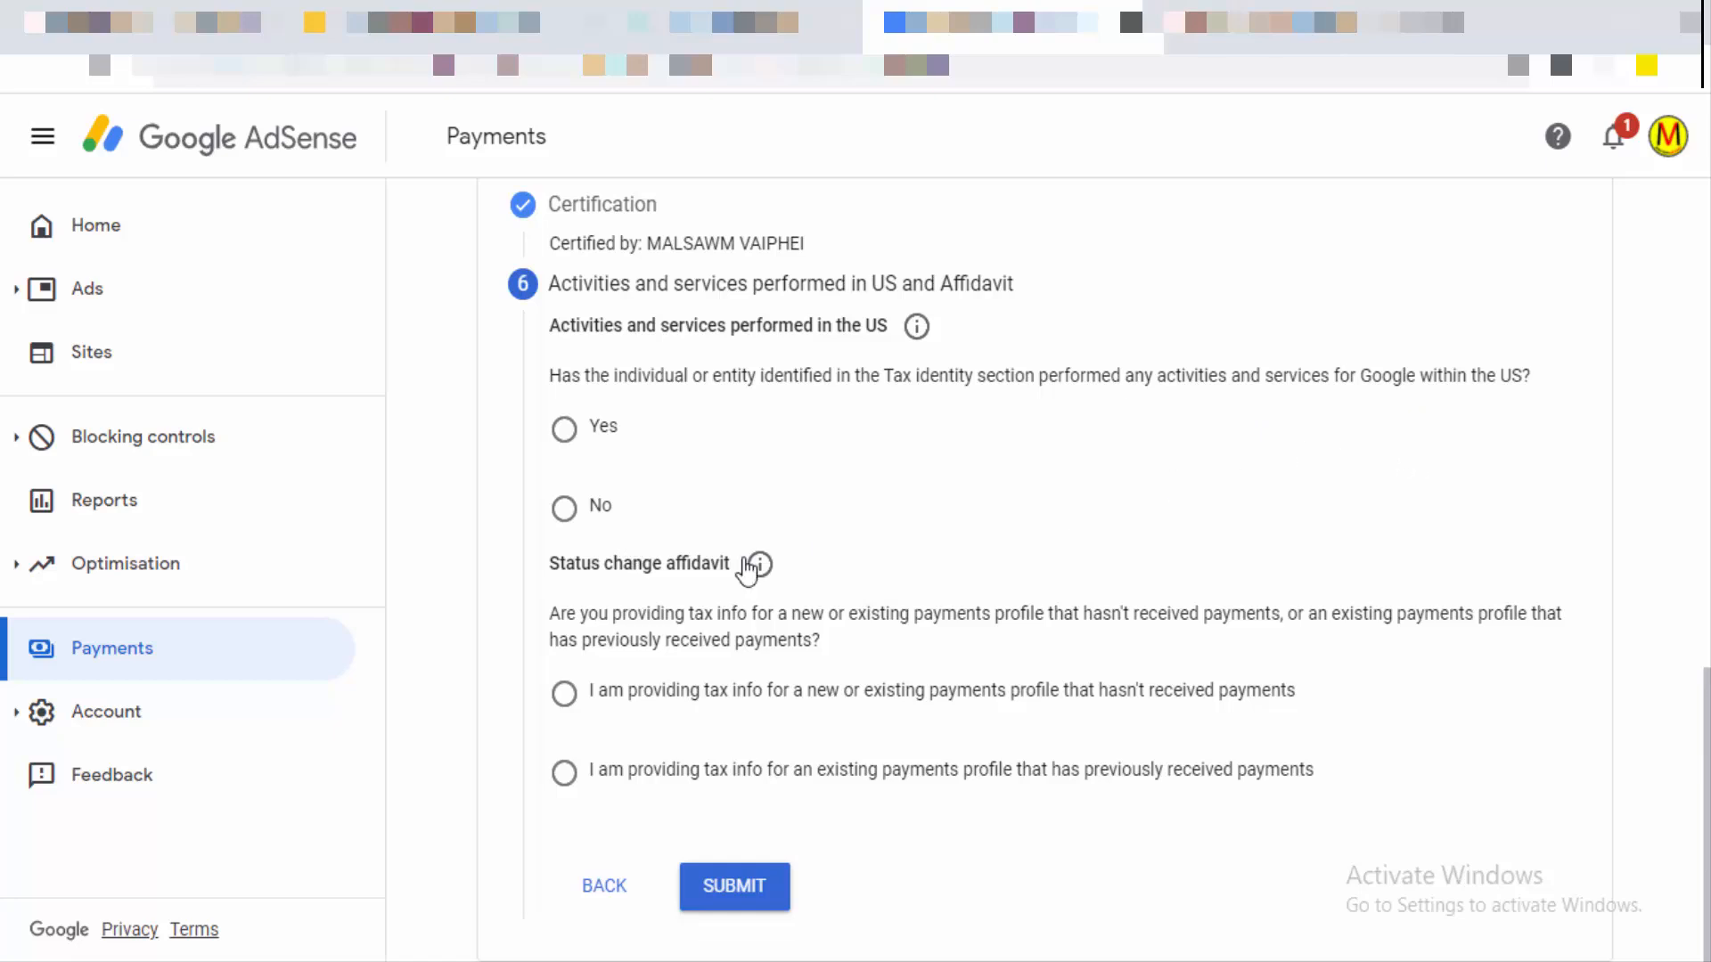
Step: Answer No to US activities, certify services are outside the US, choose the no-payments affidavit, and submit
left_click(564, 510)
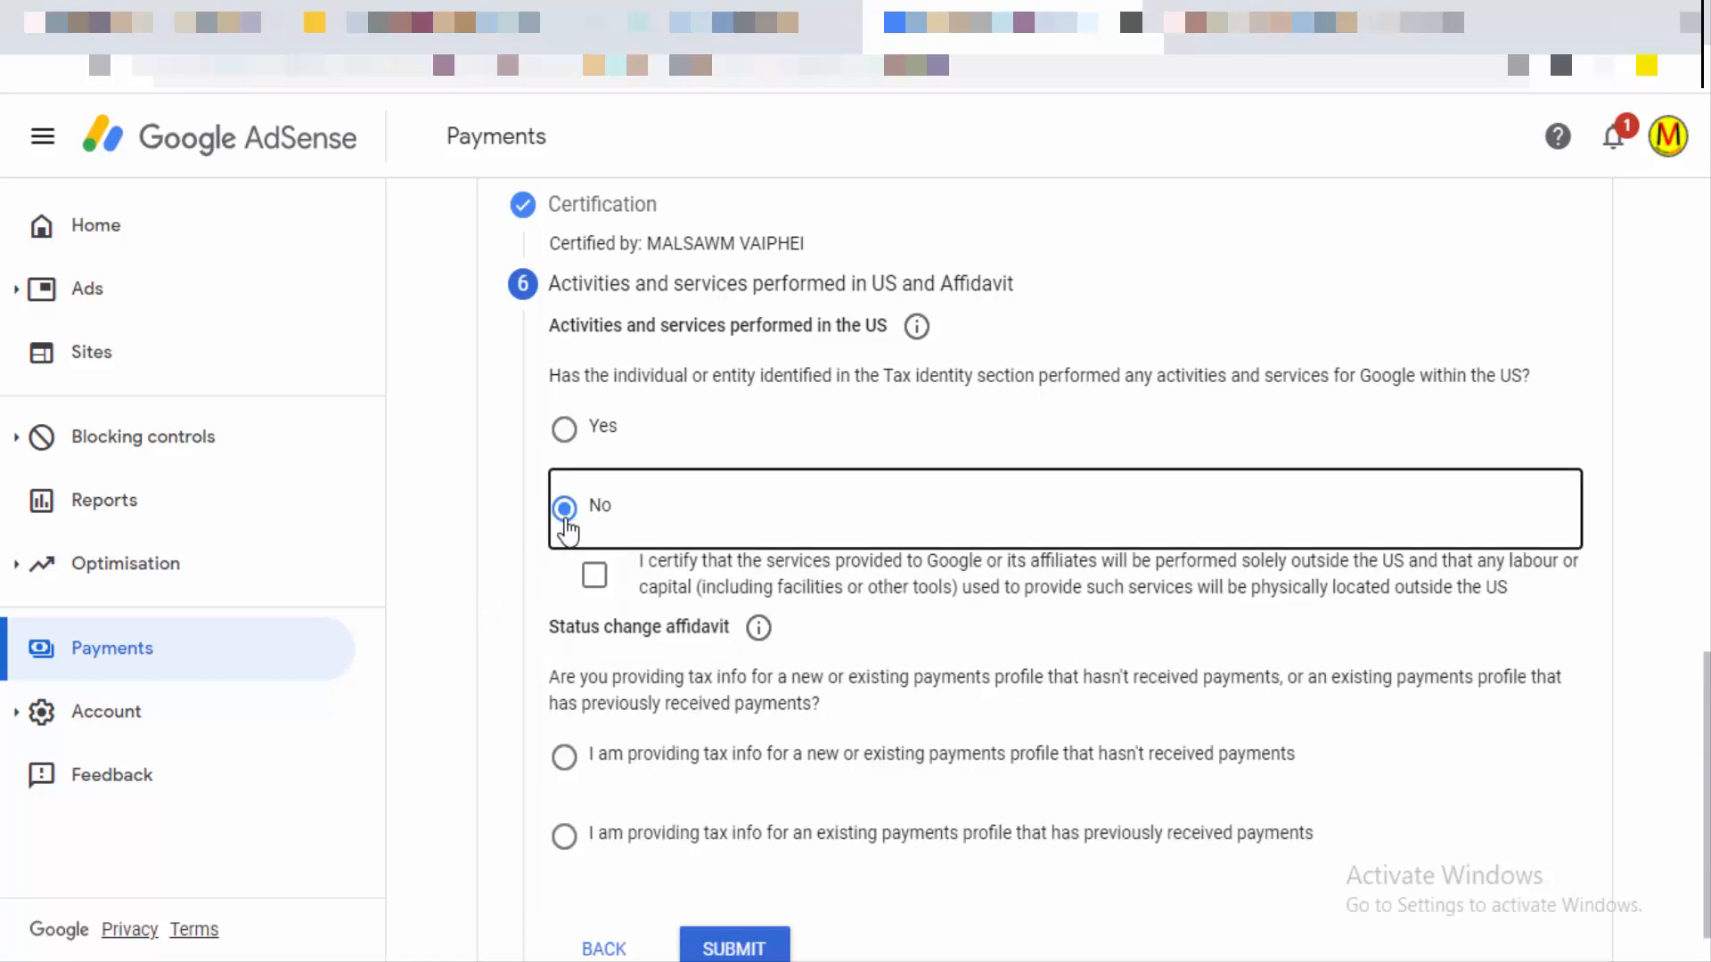
left_click(593, 581)
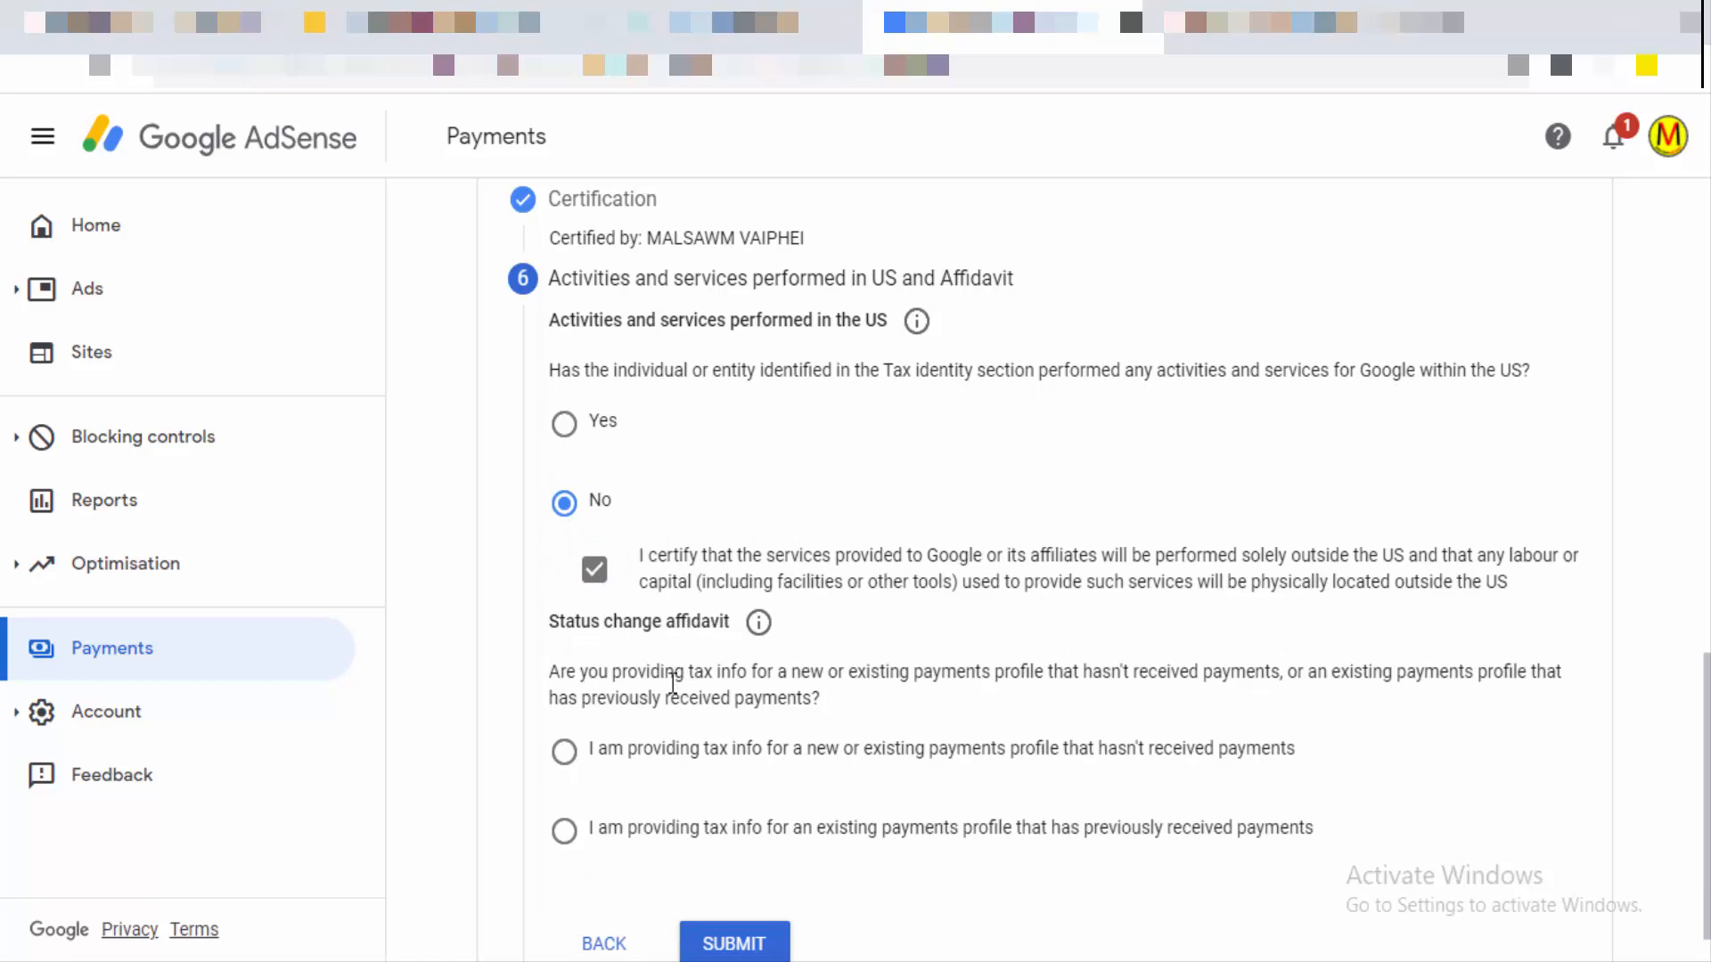
scroll(668, 691, "down", 1)
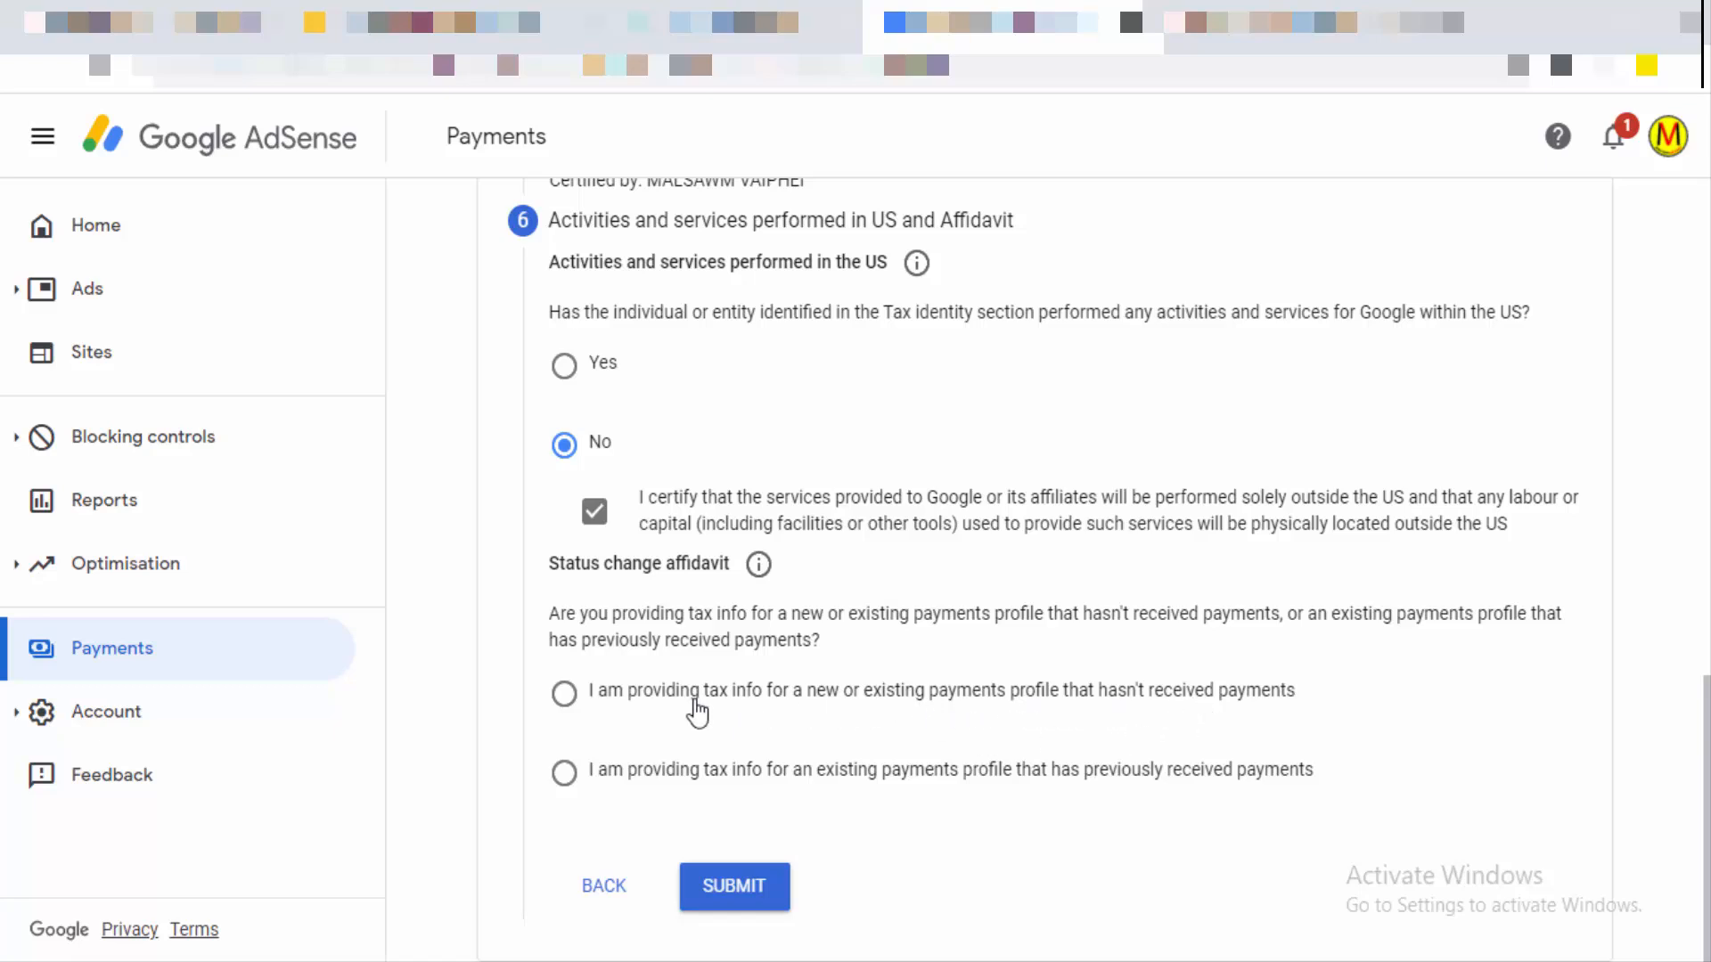
left_click(565, 696)
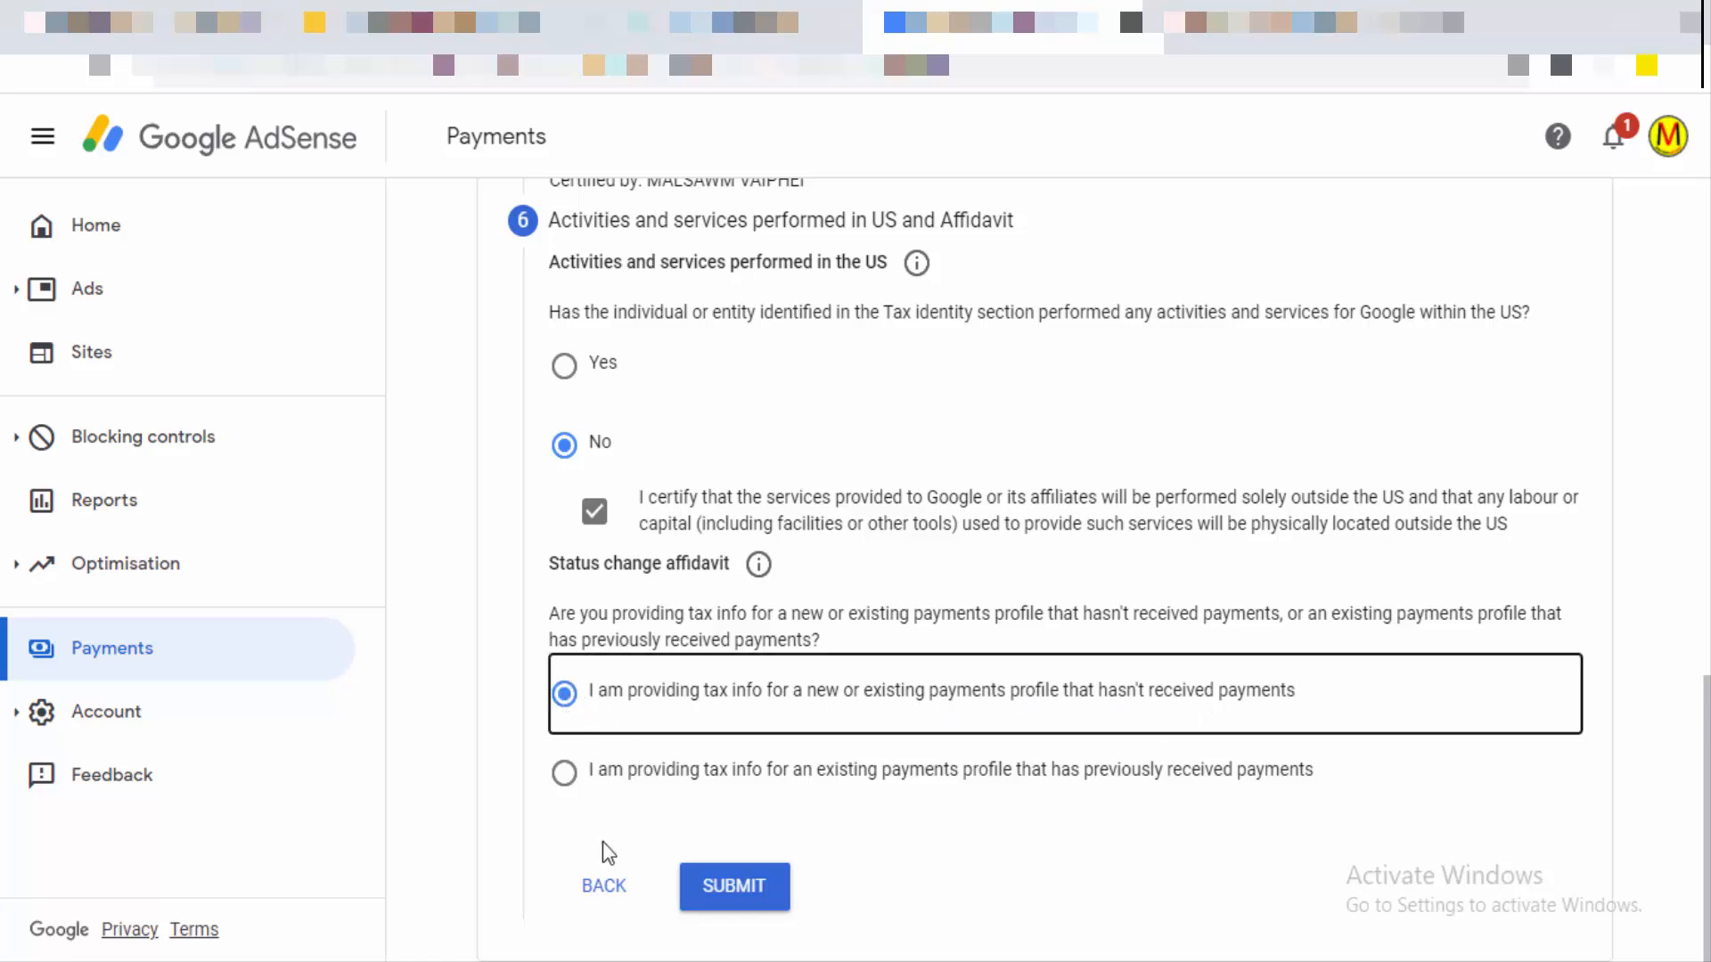
left_click(747, 891)
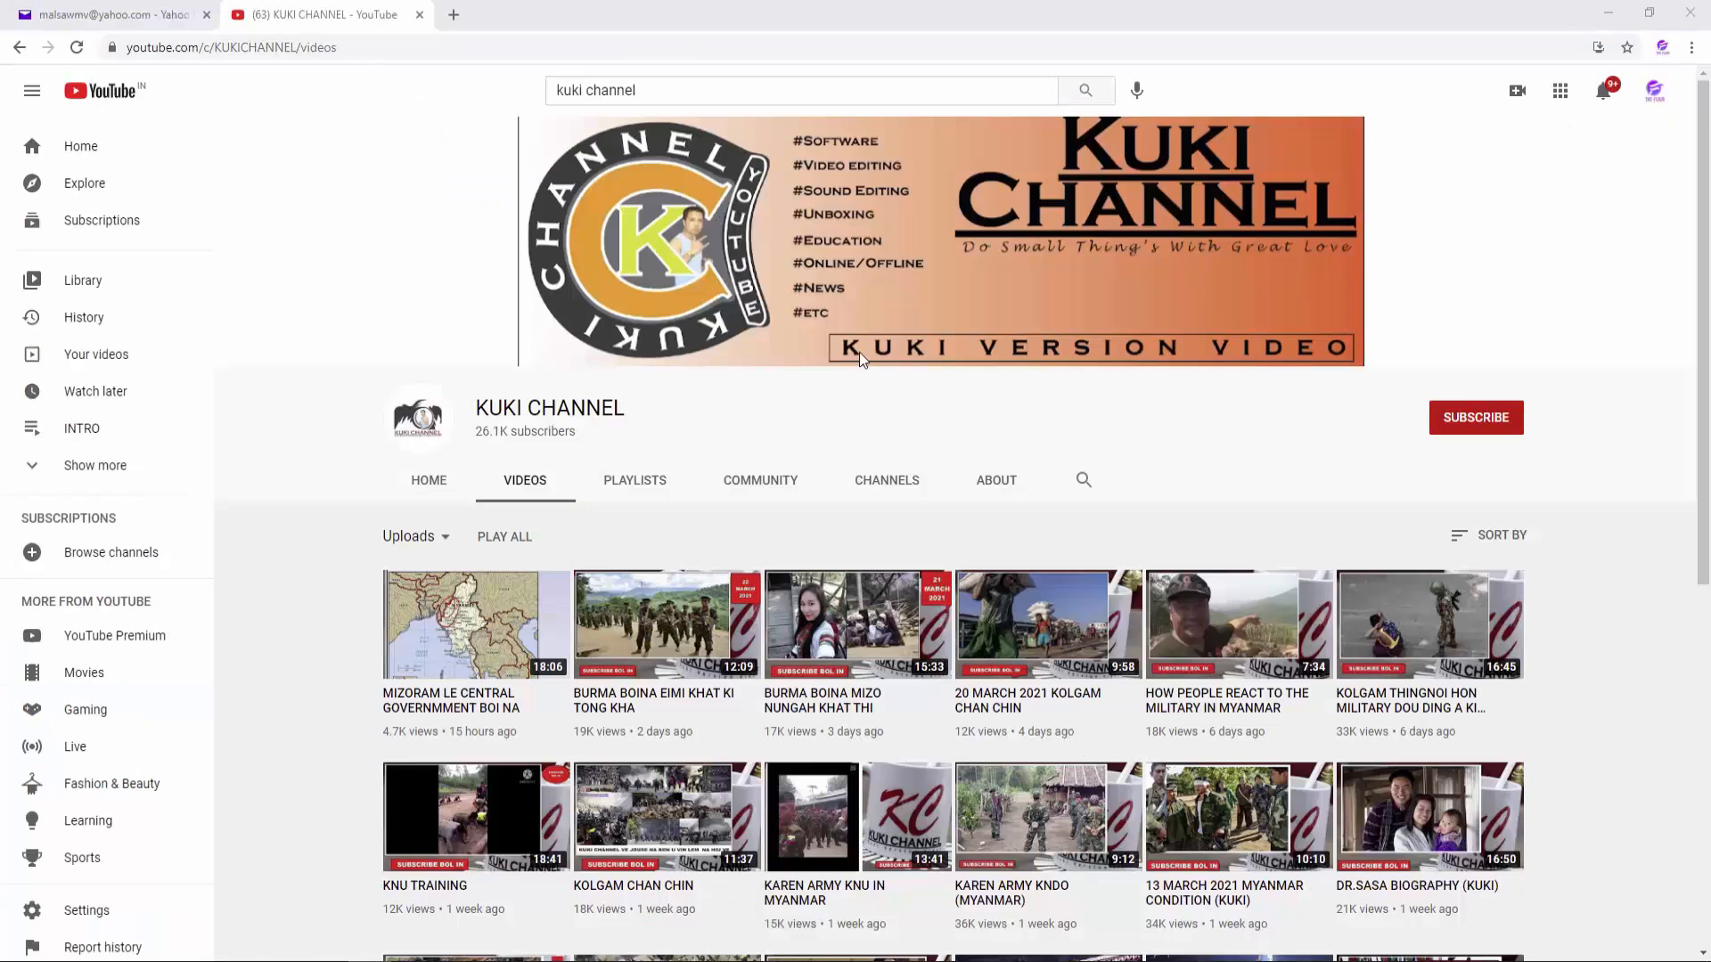
Step: Subscribe to KUKI CHANNEL and set the notification bell to All uploads
left_click(1497, 425)
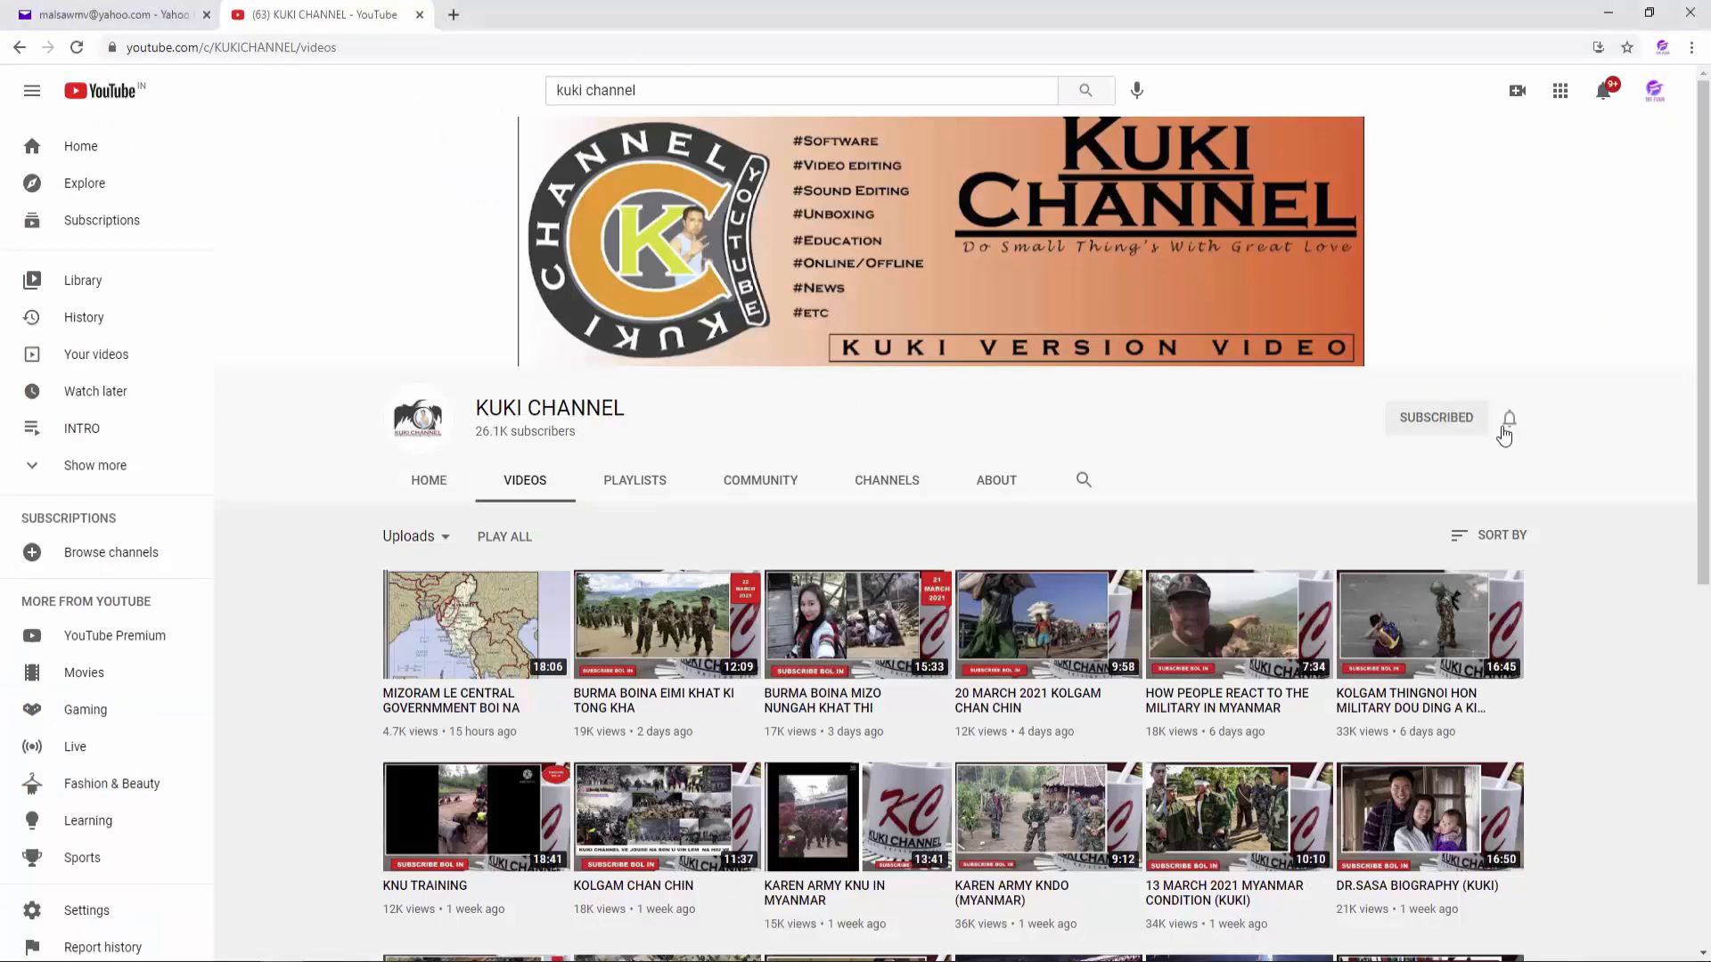
left_click(1511, 421)
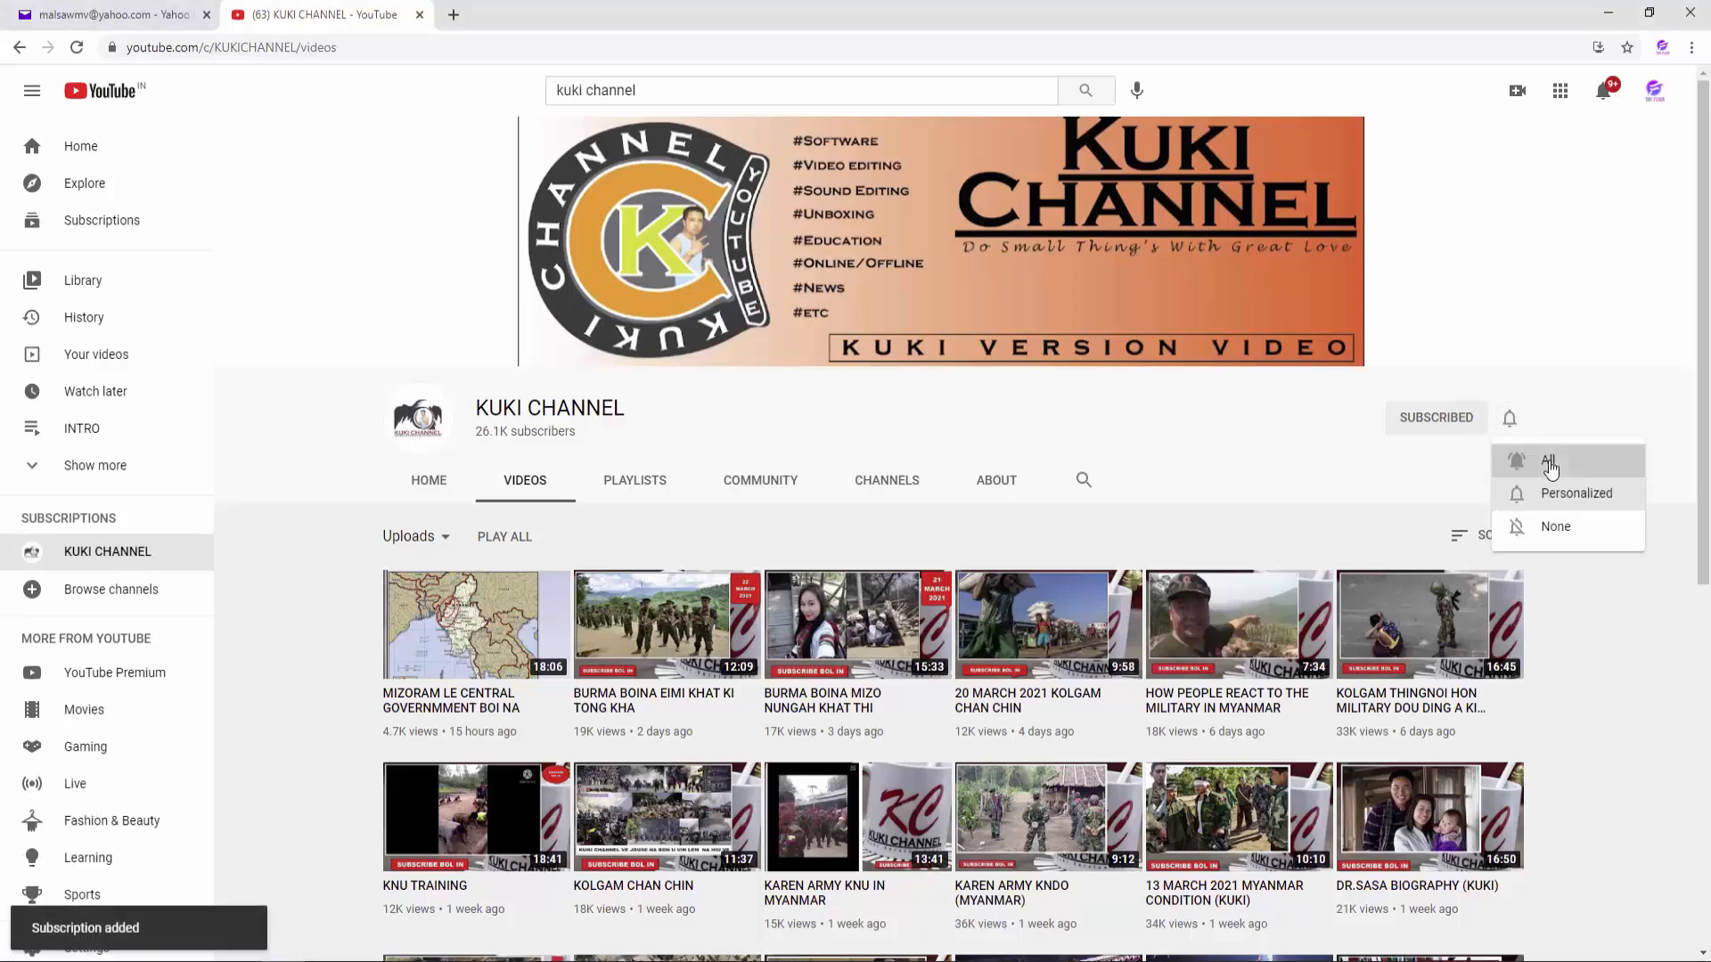